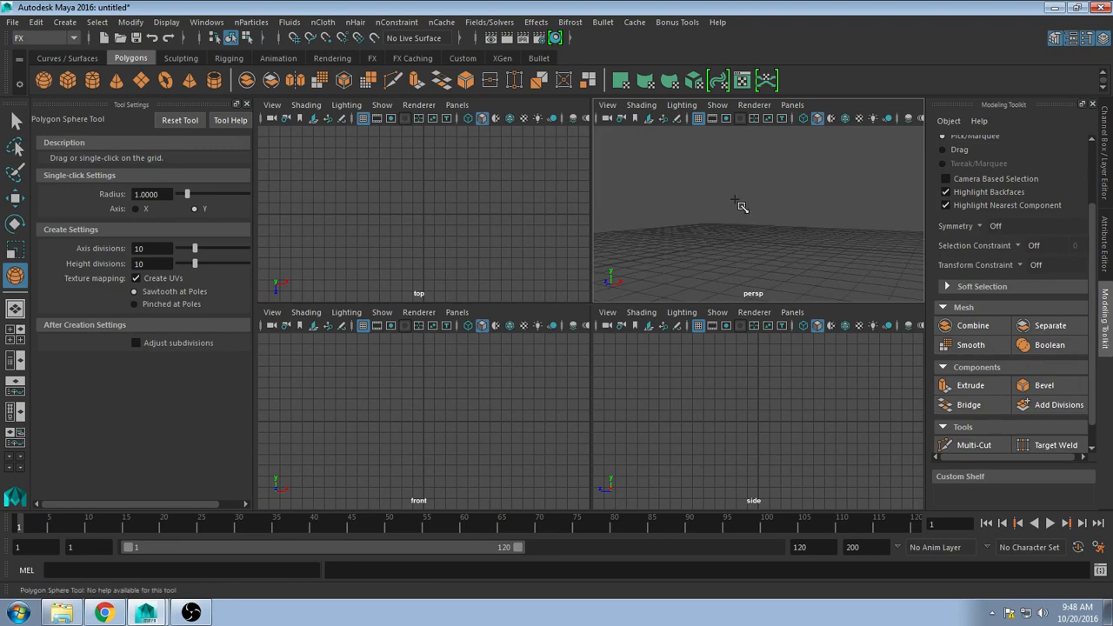
Step: Create a polygon sphere in a full-size perspective view with radius 1.85 and 20 subdivisions in both axis and height
{"action": "key", "text": "space"}
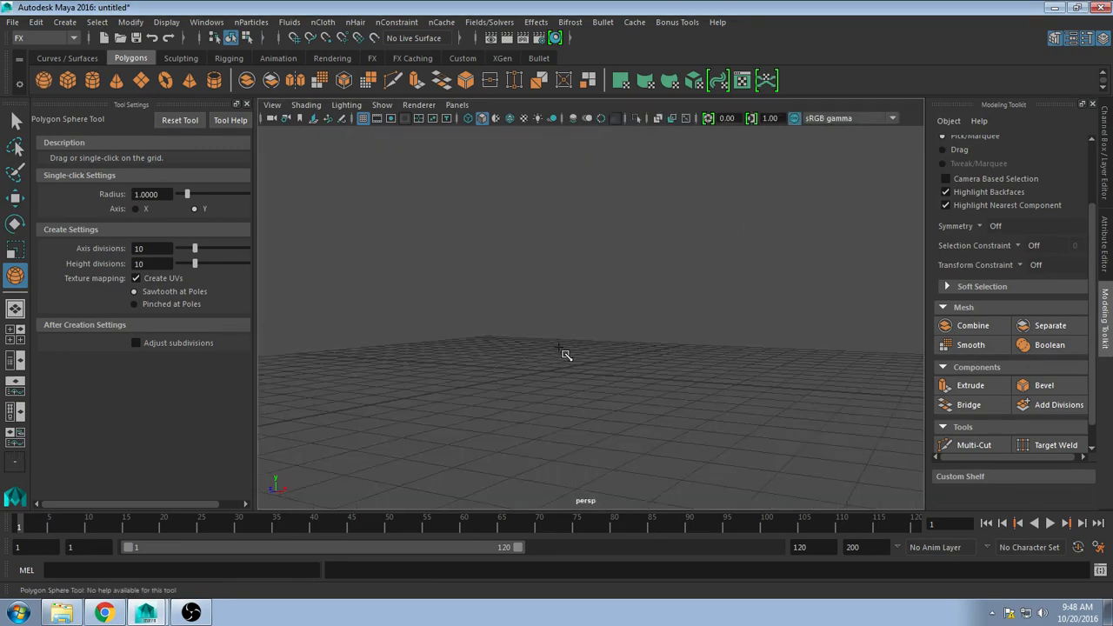
{"action": "left_click_drag", "start_coordinate": [563, 380], "coordinate": [542, 321], "text": "alt"}
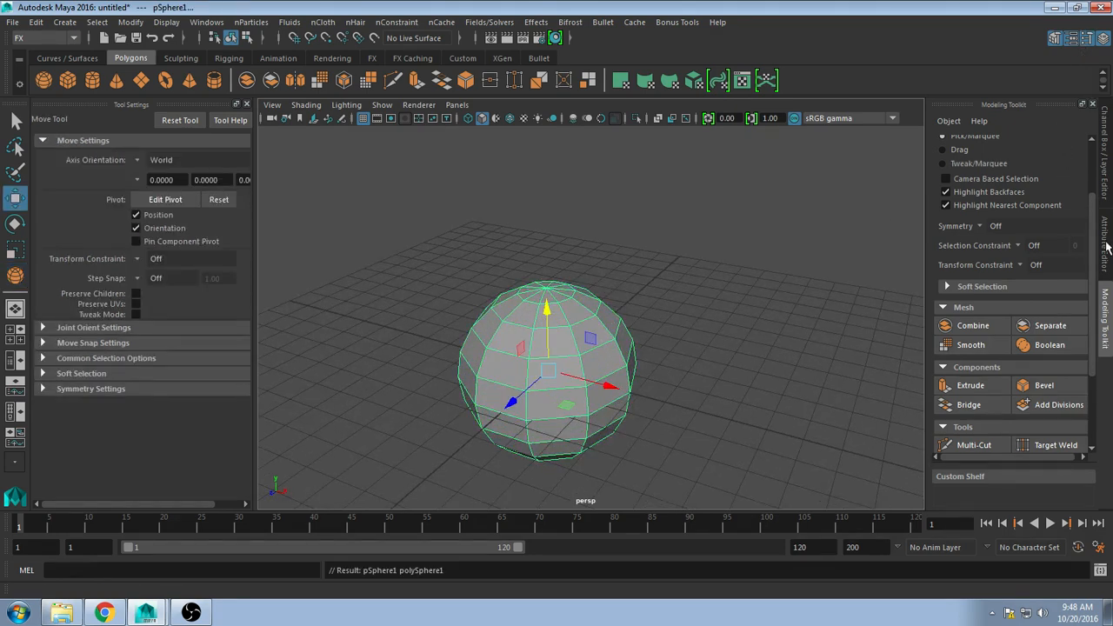
{"action": "left_click", "coordinate": [1106, 252]}
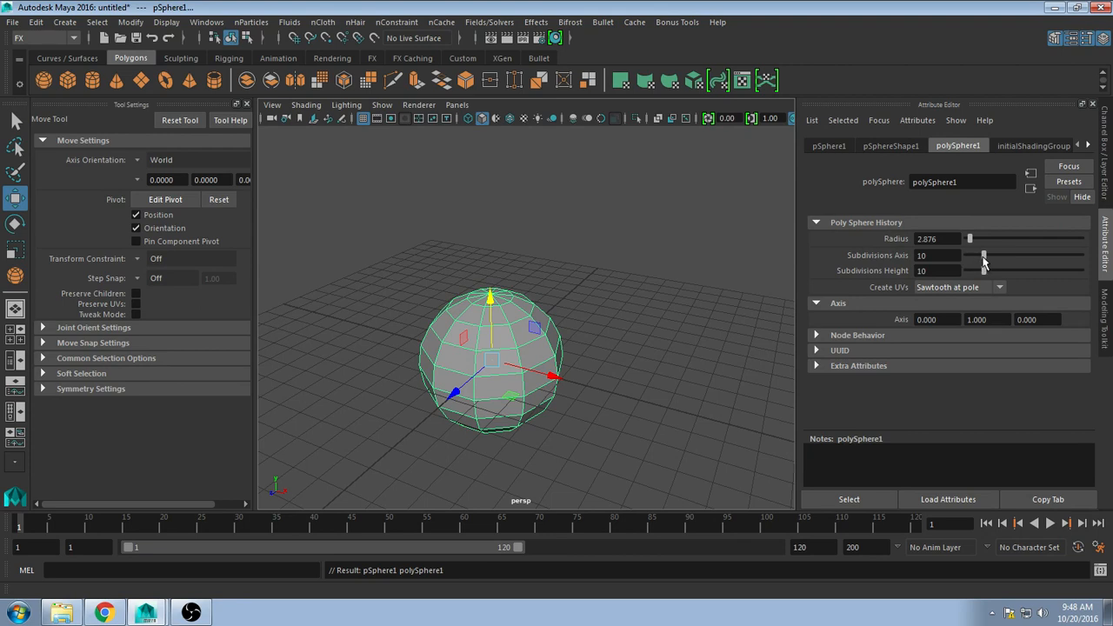
{"action": "left_click_drag", "start_coordinate": [984, 262], "coordinate": [1008, 273]}
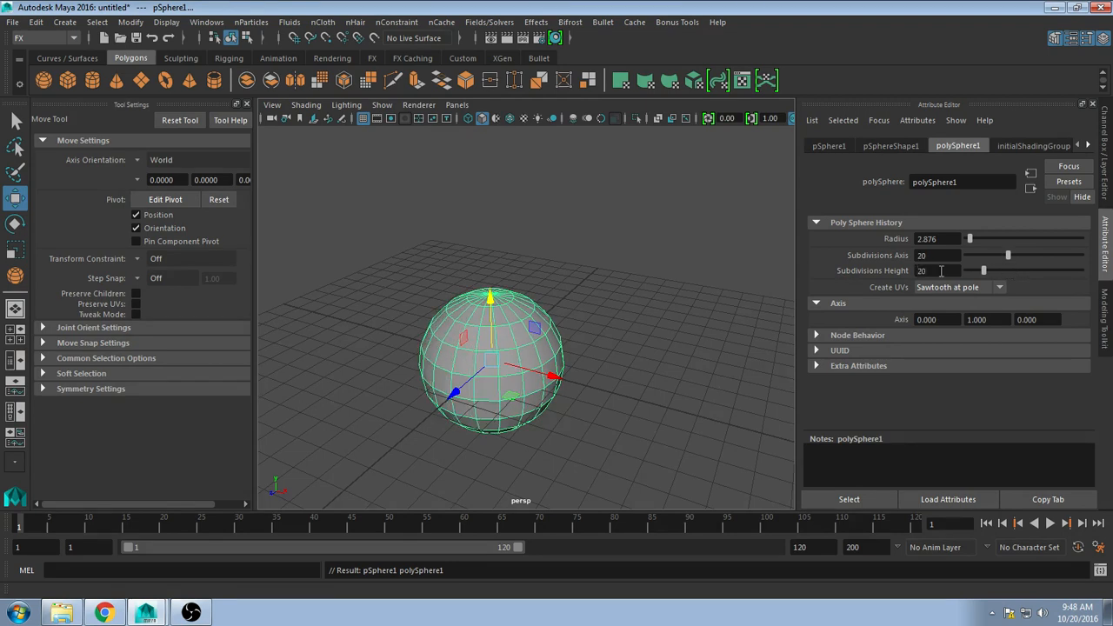
{"action": "key", "text": "Return"}
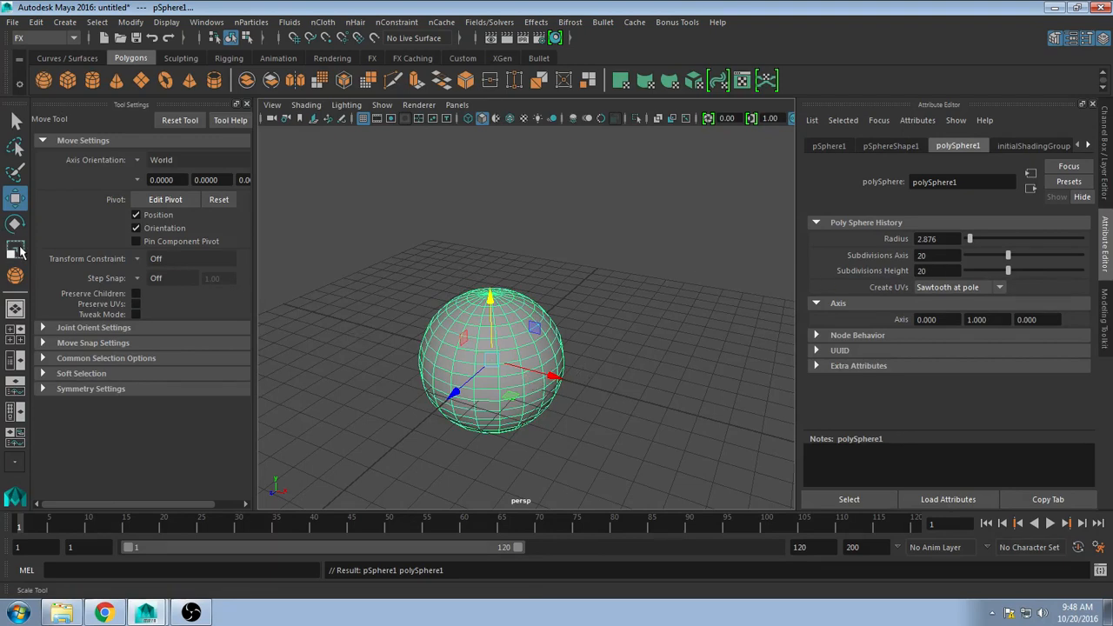
{"action": "left_click", "coordinate": [915, 146]}
{"action": "left_click", "coordinate": [948, 150]}
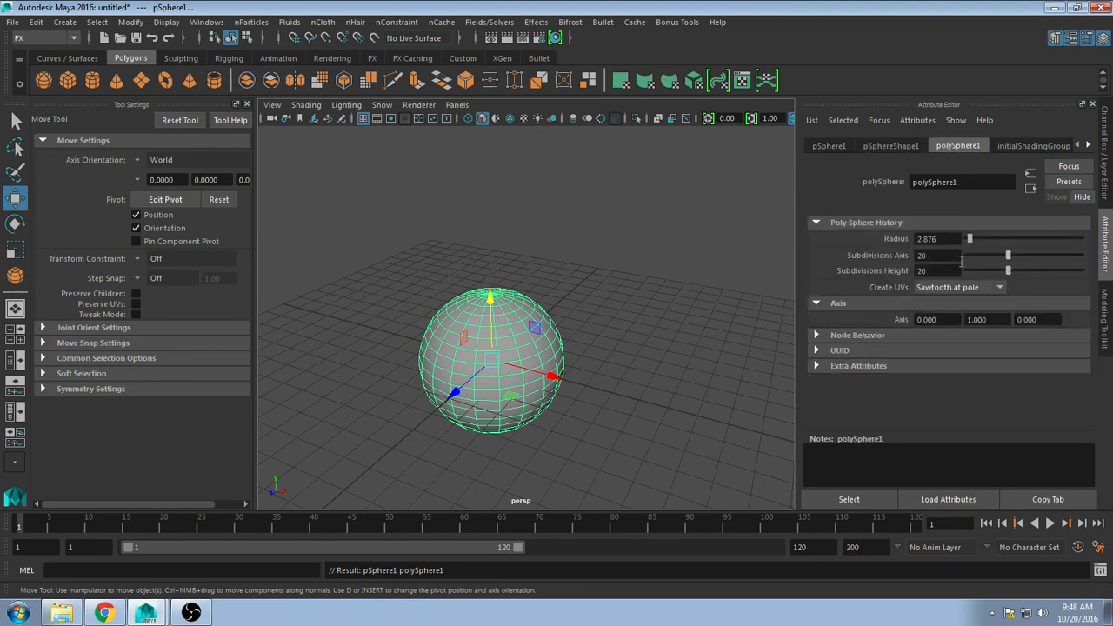
{"action": "left_click_drag", "start_coordinate": [972, 242], "coordinate": [970, 242]}
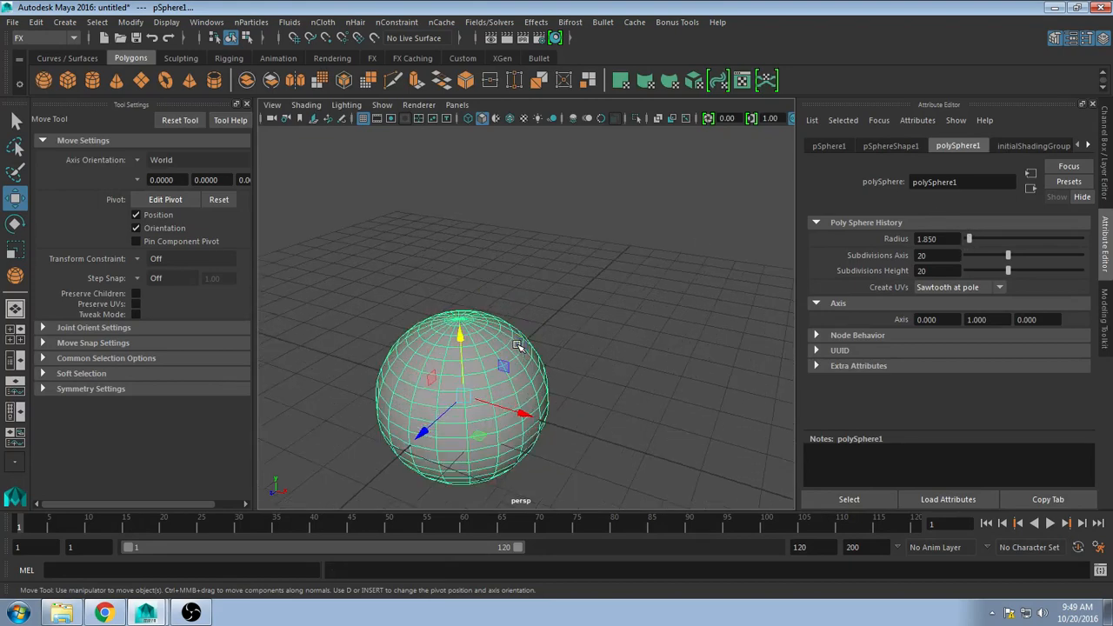
Step: Raise the sphere vertically above the grid to a height of about 5.63 cm and switch it to face selection
{"action": "right_click_drag", "start_coordinate": [472, 405], "coordinate": [468, 283], "text": "alt"}
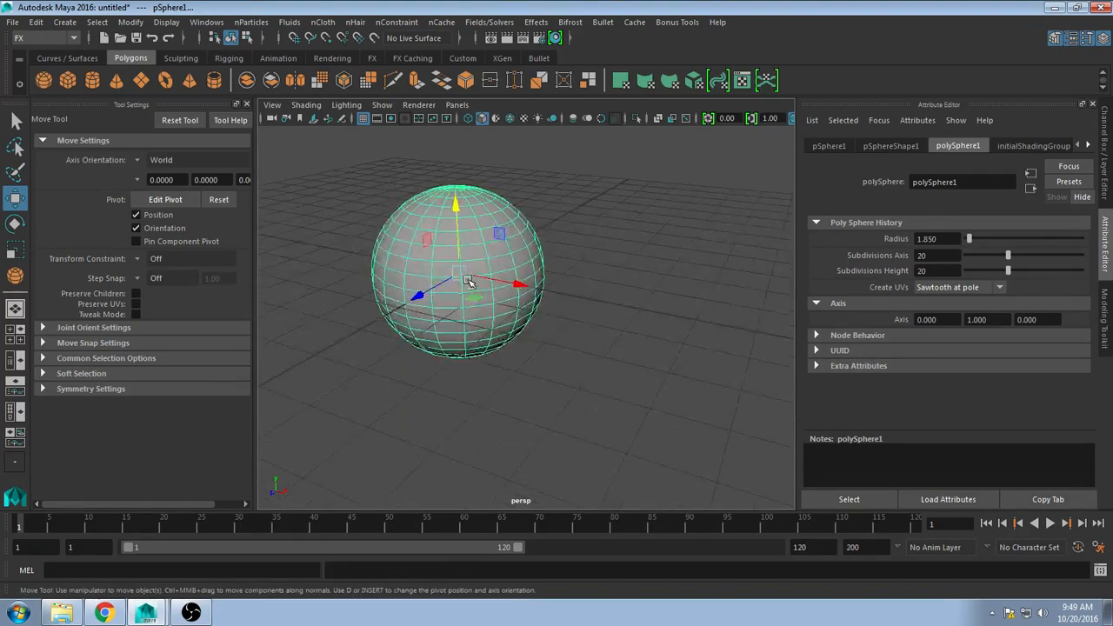
{"action": "left_click_drag", "start_coordinate": [461, 246], "coordinate": [459, 54]}
{"action": "scroll", "coordinate": [471, 216], "scroll_direction": "down", "scroll_amount": 5}
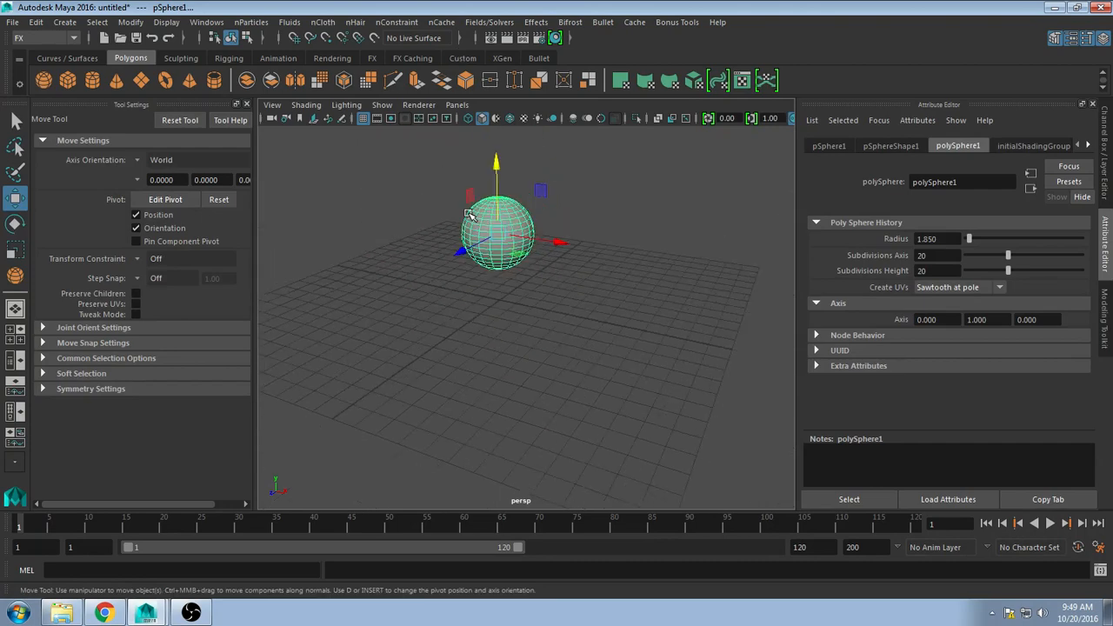
{"action": "left_click_drag", "start_coordinate": [499, 164], "coordinate": [501, 134], "text": "alt"}
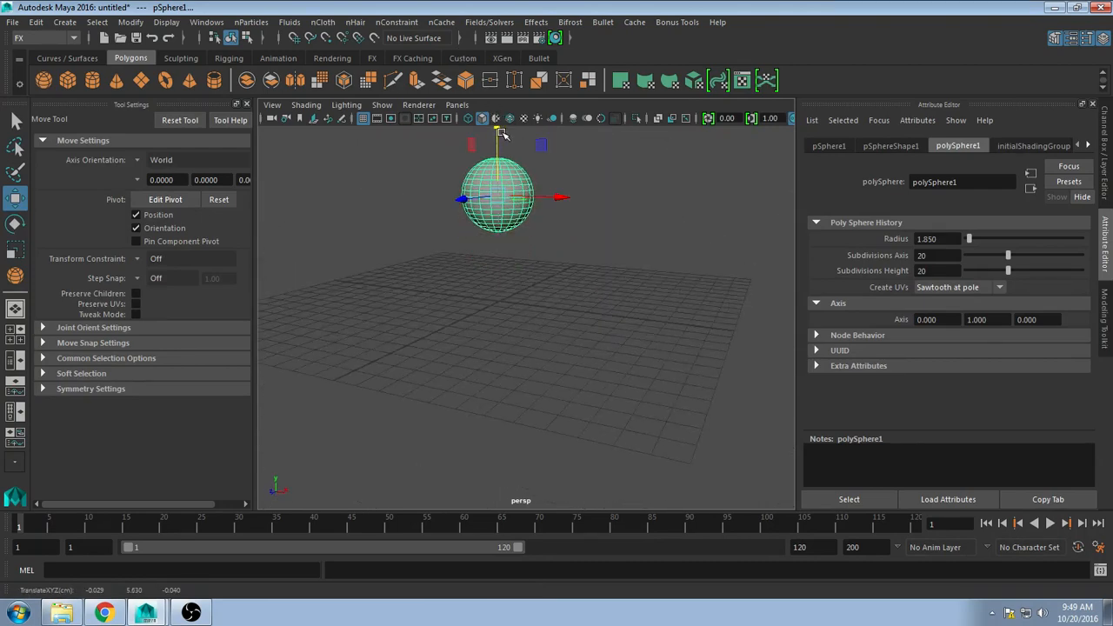
{"action": "left_click", "coordinate": [471, 199], "text": "shift"}
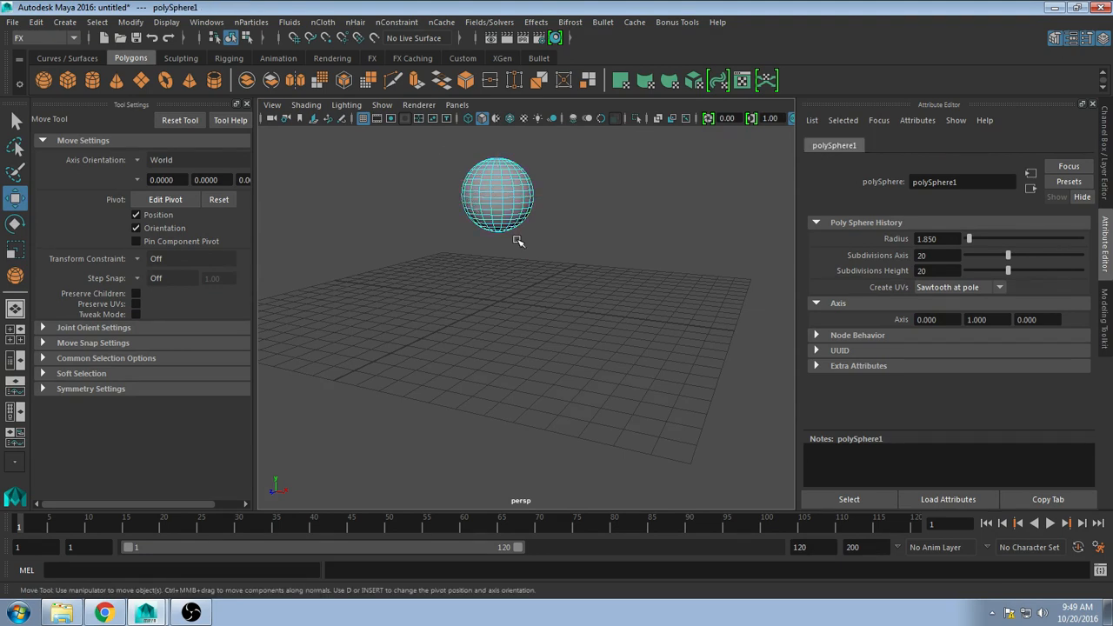
{"action": "left_click_drag", "start_coordinate": [457, 155], "coordinate": [543, 183]}
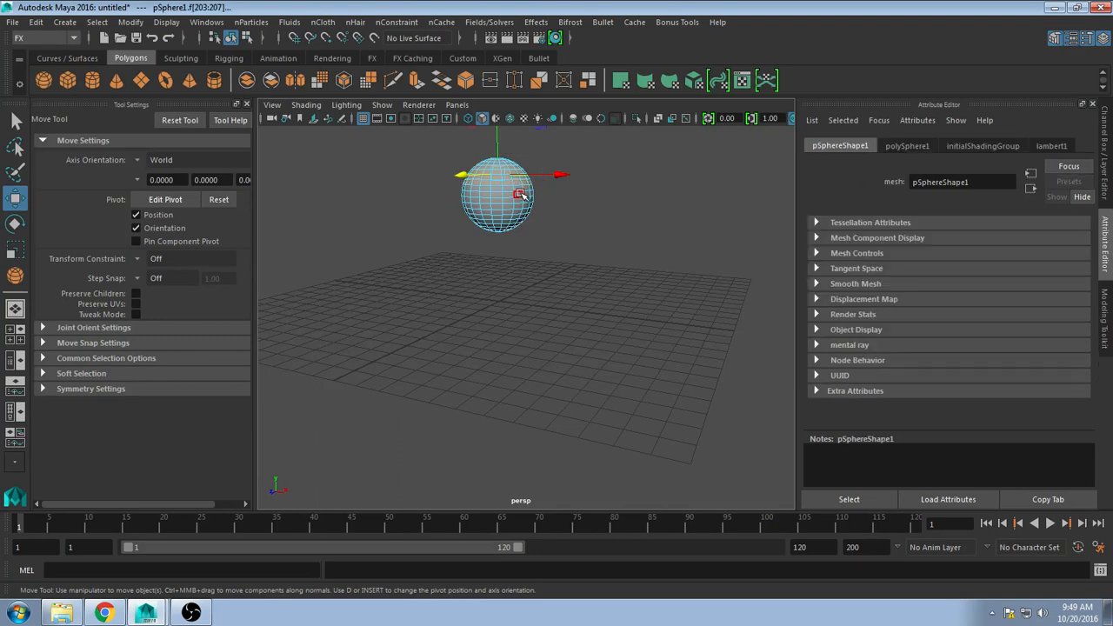
{"action": "key", "text": "Delete"}
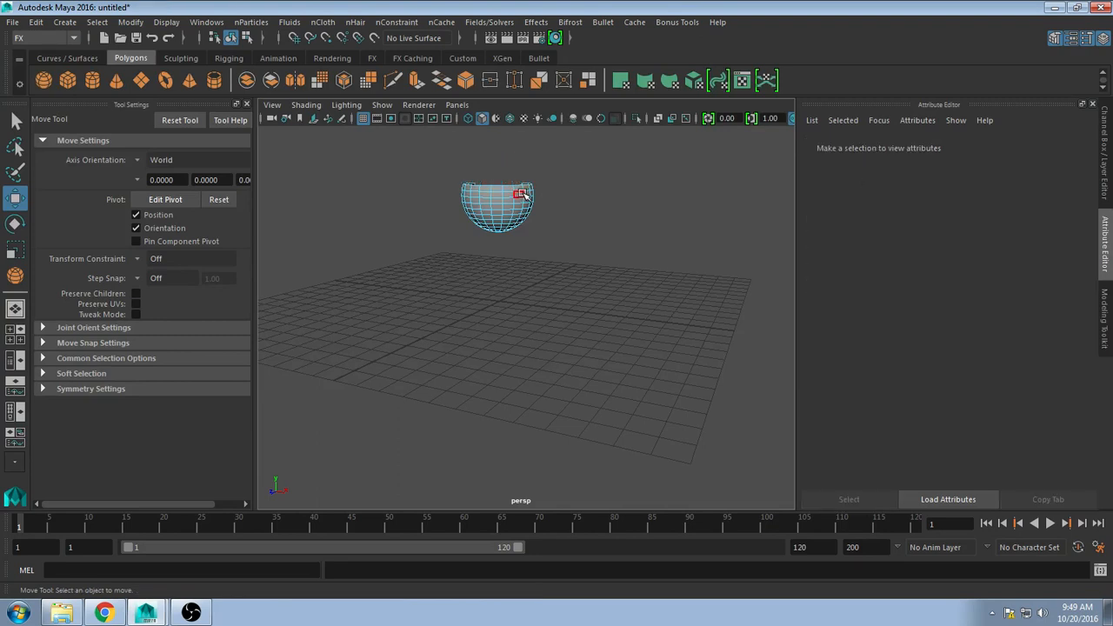
{"action": "key", "text": "ctrl+z"}
Step: Delete the cap of faces at the top of the sphere to leave an open bowl
{"action": "left_click_drag", "start_coordinate": [506, 192], "coordinate": [507, 191], "text": "alt"}
{"action": "left_click", "coordinate": [417, 188]}
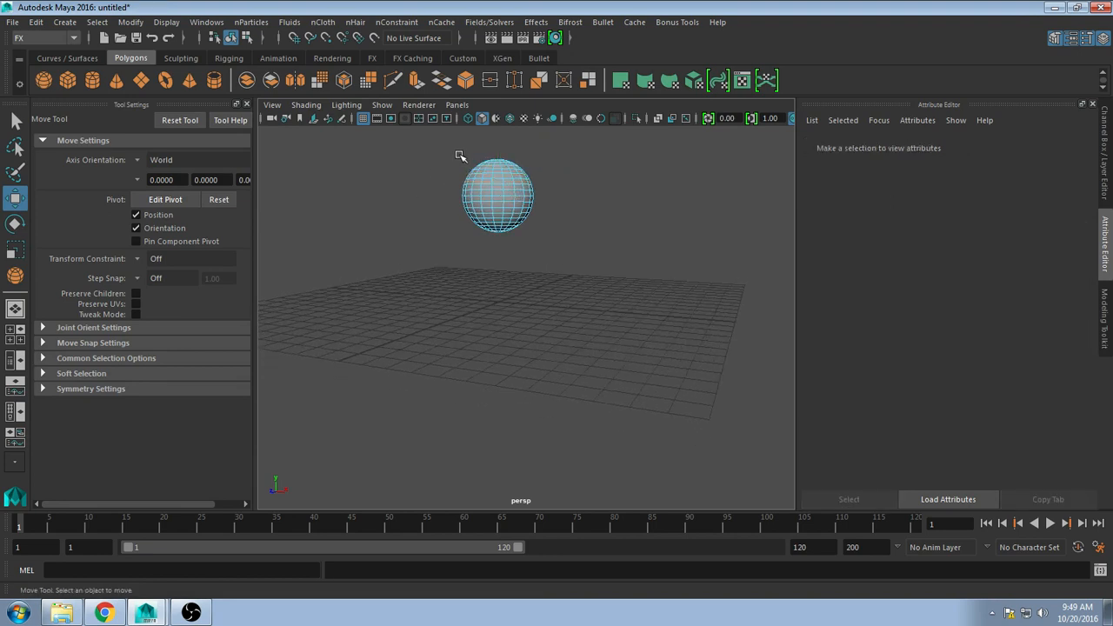
{"action": "left_click_drag", "start_coordinate": [458, 154], "coordinate": [539, 178]}
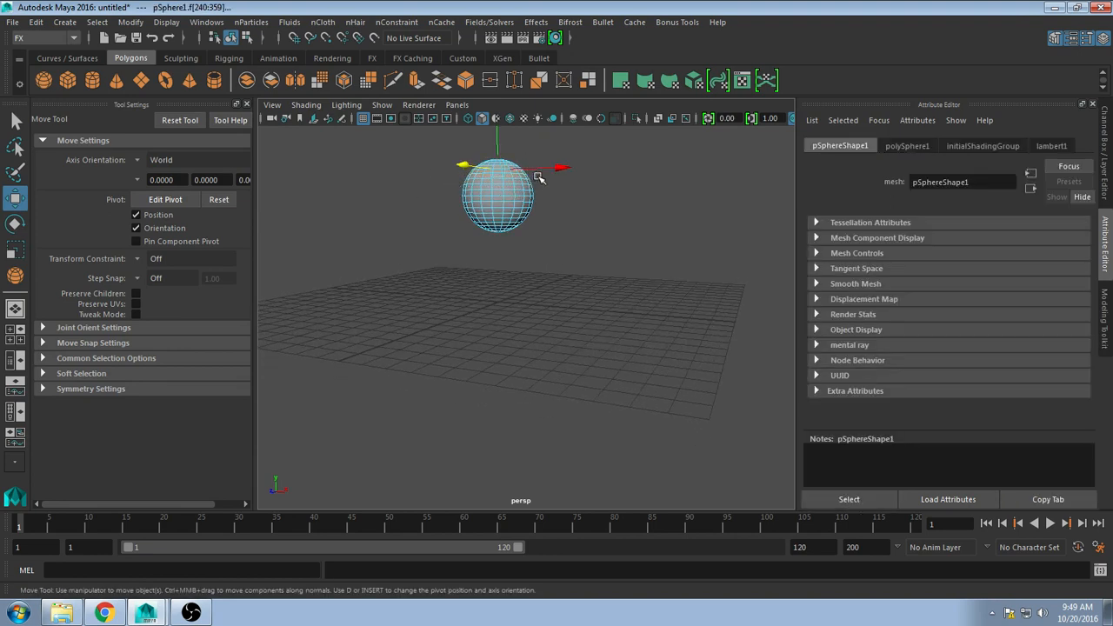
{"action": "key", "text": "Delete"}
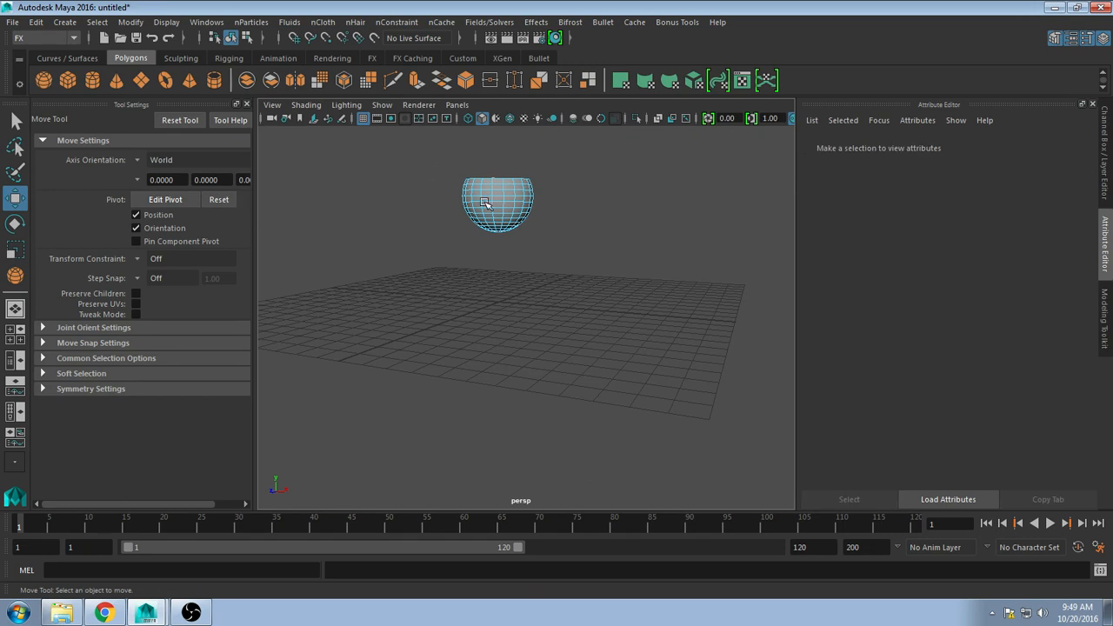
Step: Extrude all faces of the open bowl with a thickness of 0.1 to give it a solid wall
{"action": "left_click_drag", "start_coordinate": [486, 205], "coordinate": [509, 245], "text": "alt"}
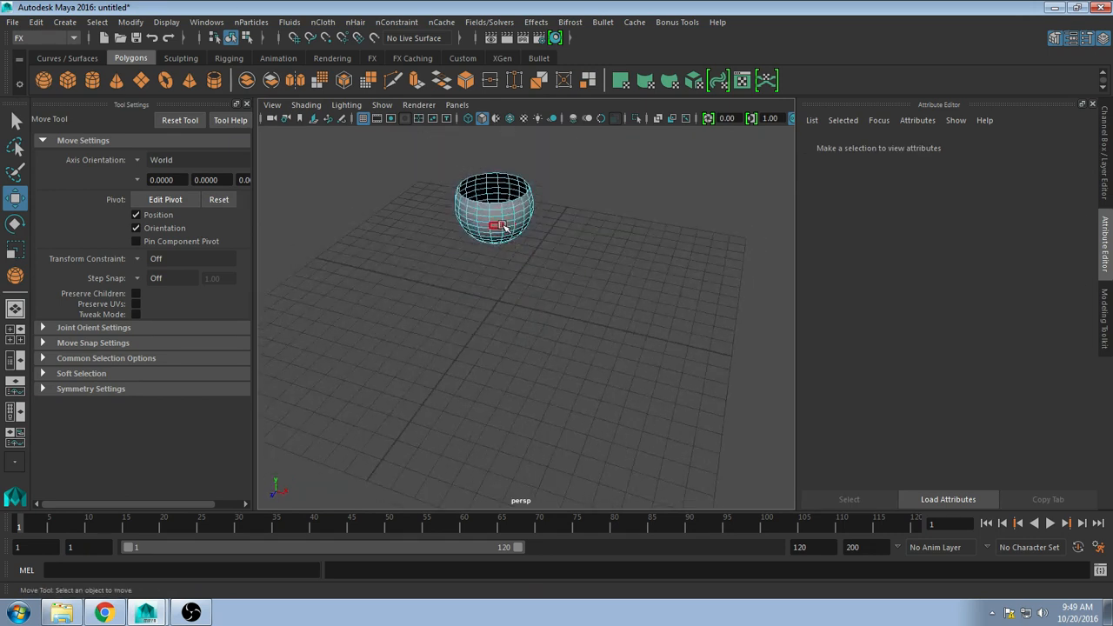
{"action": "left_click", "coordinate": [503, 233]}
{"action": "left_click_drag", "start_coordinate": [429, 171], "coordinate": [563, 269]}
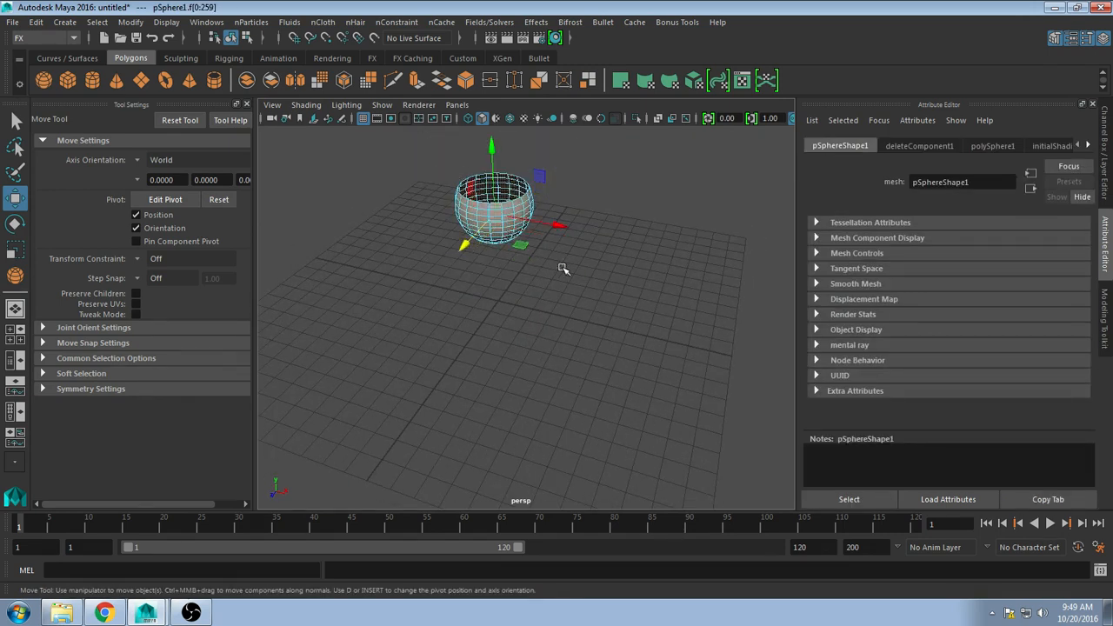
{"action": "left_click", "coordinate": [1054, 40]}
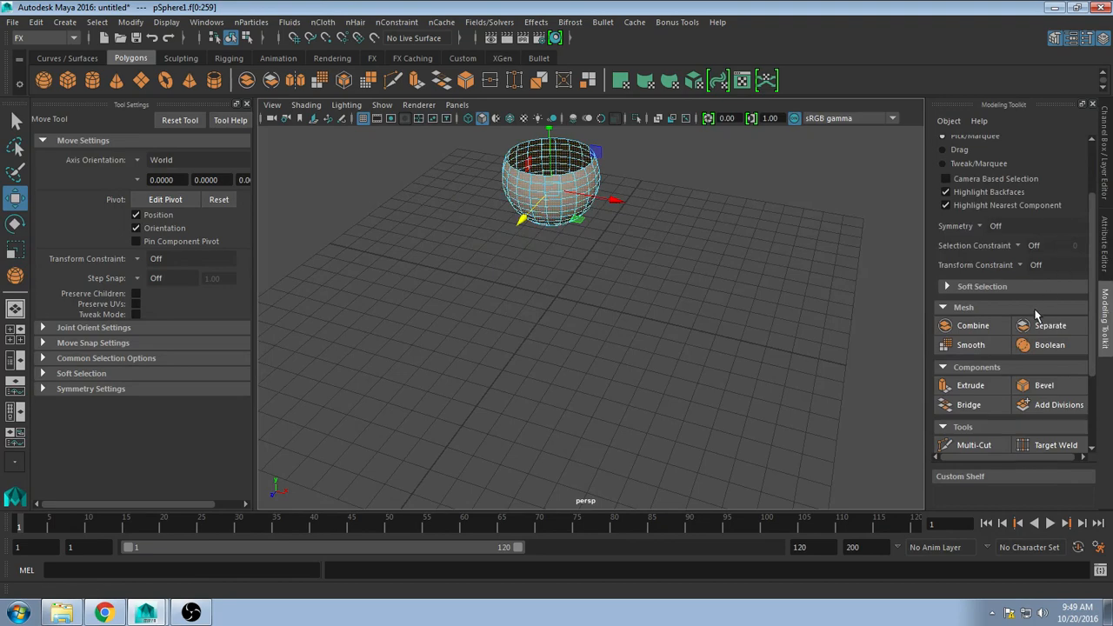
{"action": "left_click", "coordinate": [956, 385]}
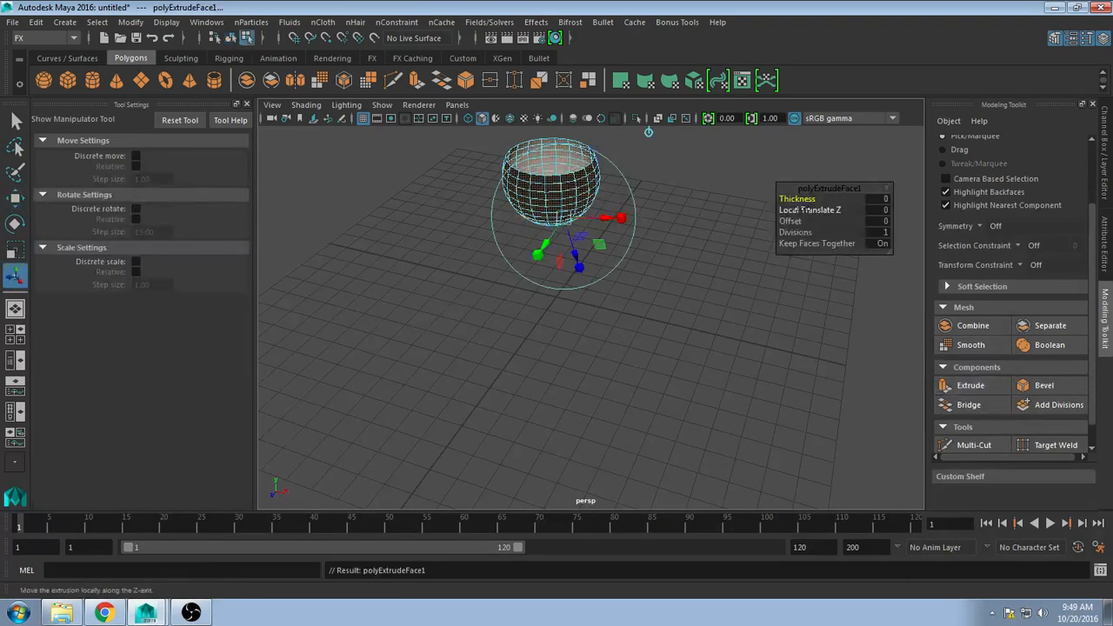
{"action": "left_click_drag", "start_coordinate": [796, 199], "coordinate": [784, 198]}
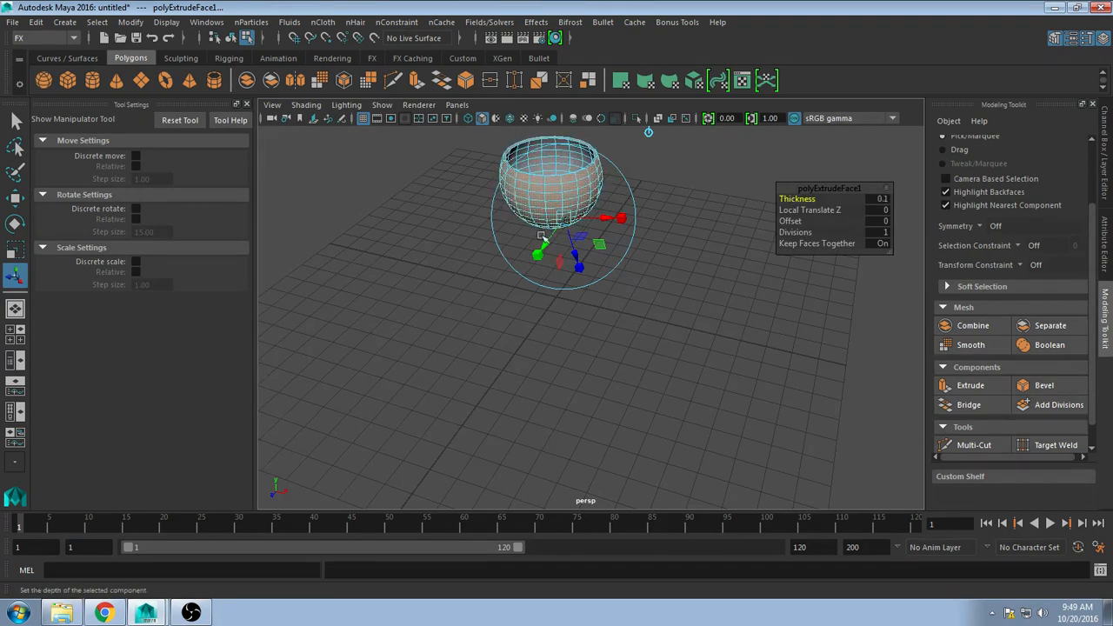
{"action": "left_click", "coordinate": [750, 268]}
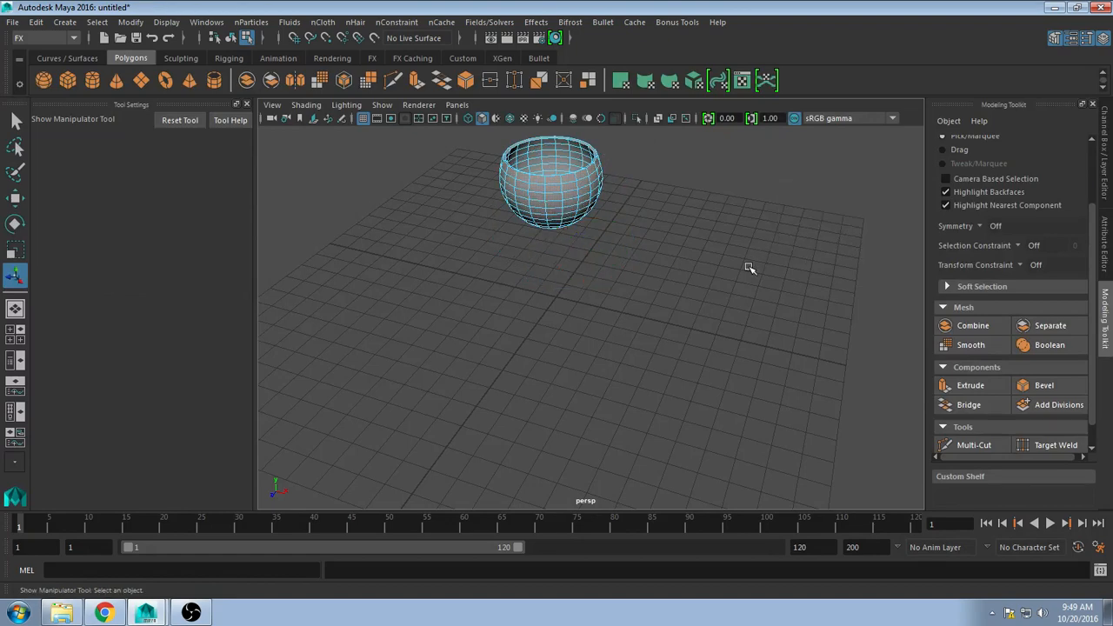
Step: Select the full ring of triangular faces around the pole on the underside of the bowl
{"action": "left_click_drag", "start_coordinate": [584, 258], "coordinate": [577, 302], "text": "alt"}
{"action": "scroll", "coordinate": [613, 358], "scroll_direction": "up", "scroll_amount": 4}
{"action": "left_click_drag", "start_coordinate": [612, 377], "coordinate": [600, 329], "text": "alt"}
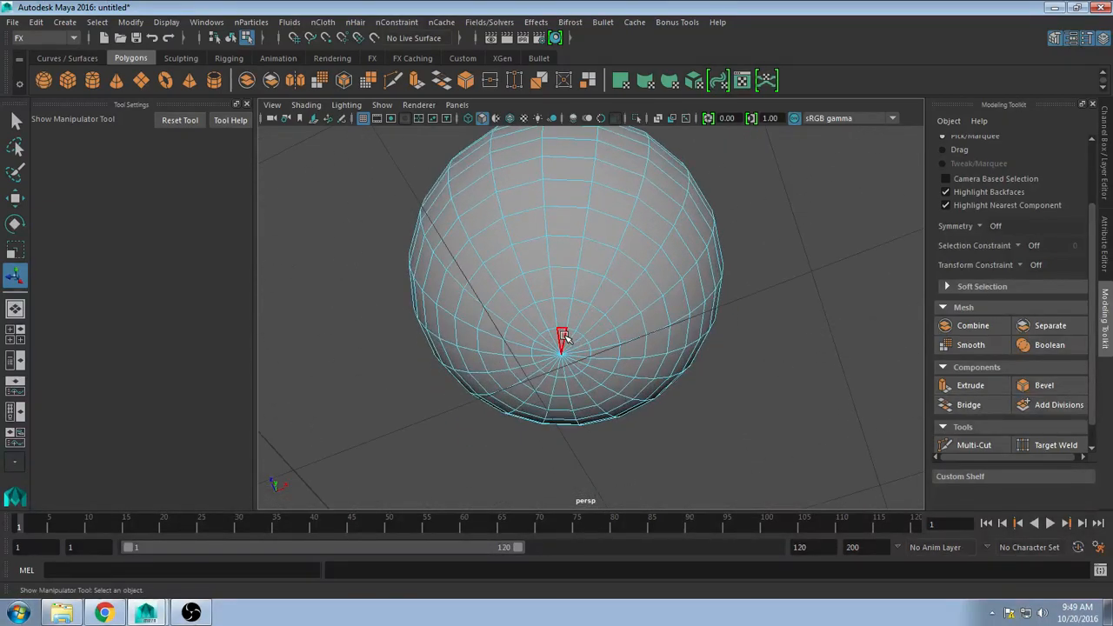
{"action": "left_click", "coordinate": [563, 338]}
{"action": "left_click", "coordinate": [577, 339], "text": "shift"}
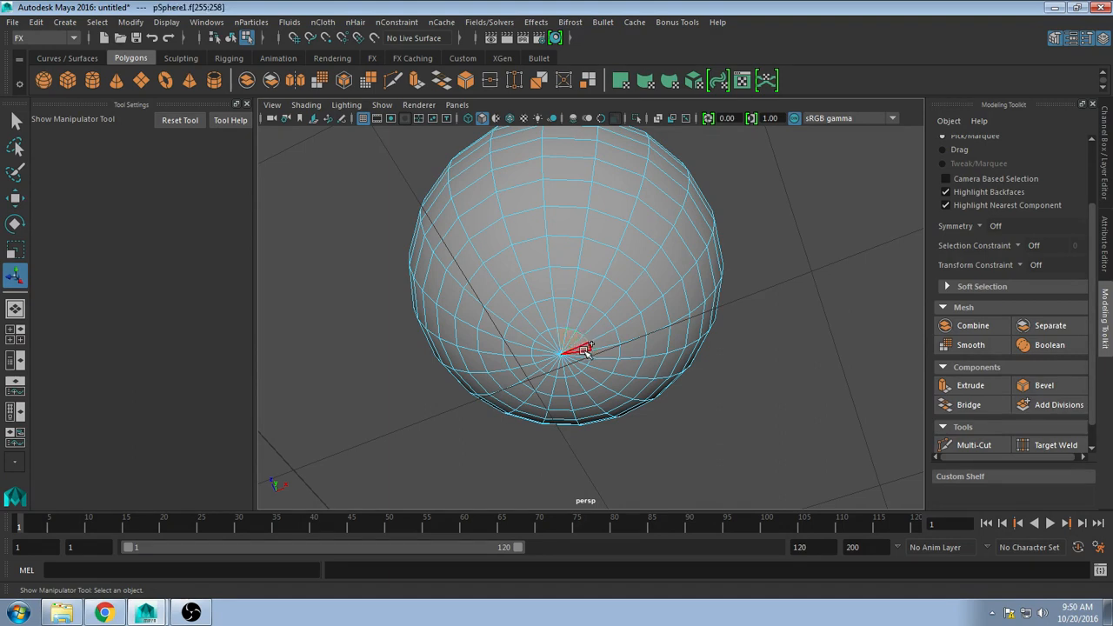
{"action": "left_click", "coordinate": [585, 350], "text": "shift"}
{"action": "left_click", "coordinate": [585, 358], "text": "shift"}
{"action": "left_click", "coordinate": [583, 363], "text": "shift"}
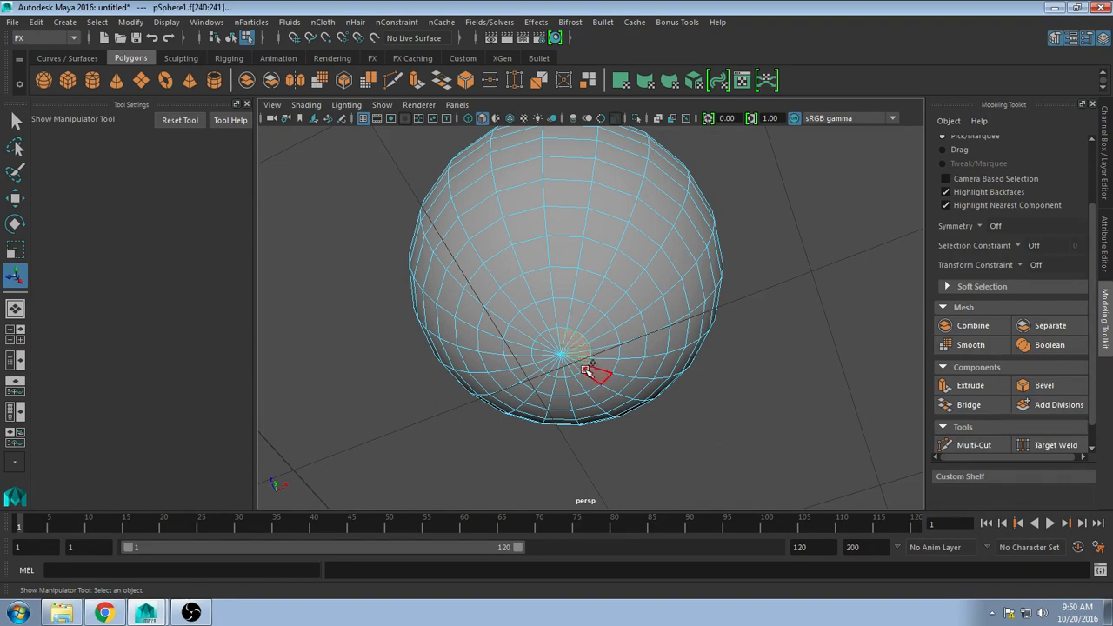
{"action": "left_click", "coordinate": [577, 368], "text": "shift"}
{"action": "left_click", "coordinate": [566, 366], "text": "shift"}
{"action": "left_click", "coordinate": [559, 369], "text": "shift"}
{"action": "left_click", "coordinate": [559, 364], "text": "shift"}
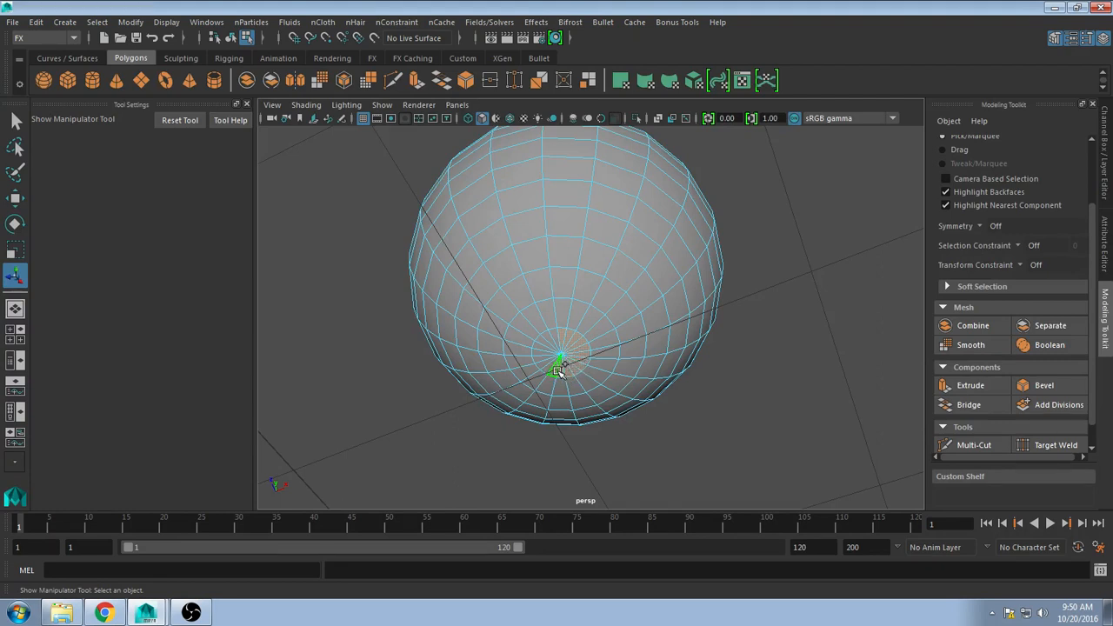
{"action": "left_click", "coordinate": [550, 366], "text": "shift"}
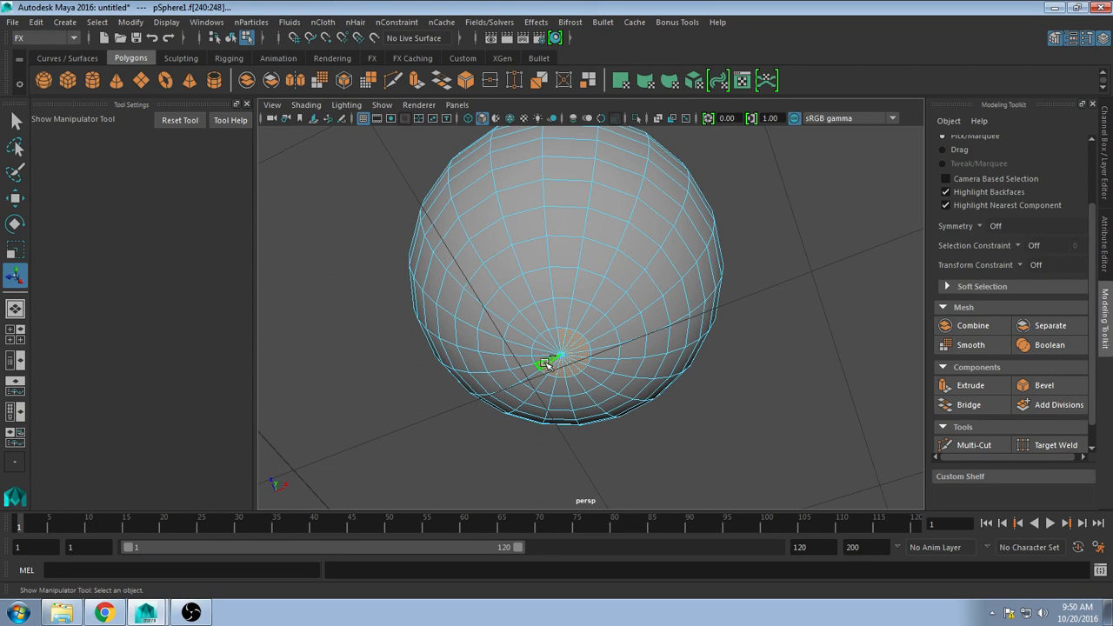
{"action": "left_click", "coordinate": [544, 365], "text": "shift"}
{"action": "left_click", "coordinate": [542, 354], "text": "shift"}
{"action": "left_click", "coordinate": [548, 345], "text": "shift"}
{"action": "left_click", "coordinate": [552, 341], "text": "shift"}
{"action": "left_click", "coordinate": [557, 339], "text": "shift"}
Step: Extrude the selected bottom faces downward into a stem with a thickness of 3.4 and 4 divisions
{"action": "left_click_drag", "start_coordinate": [680, 240], "coordinate": [606, 276], "text": "alt"}
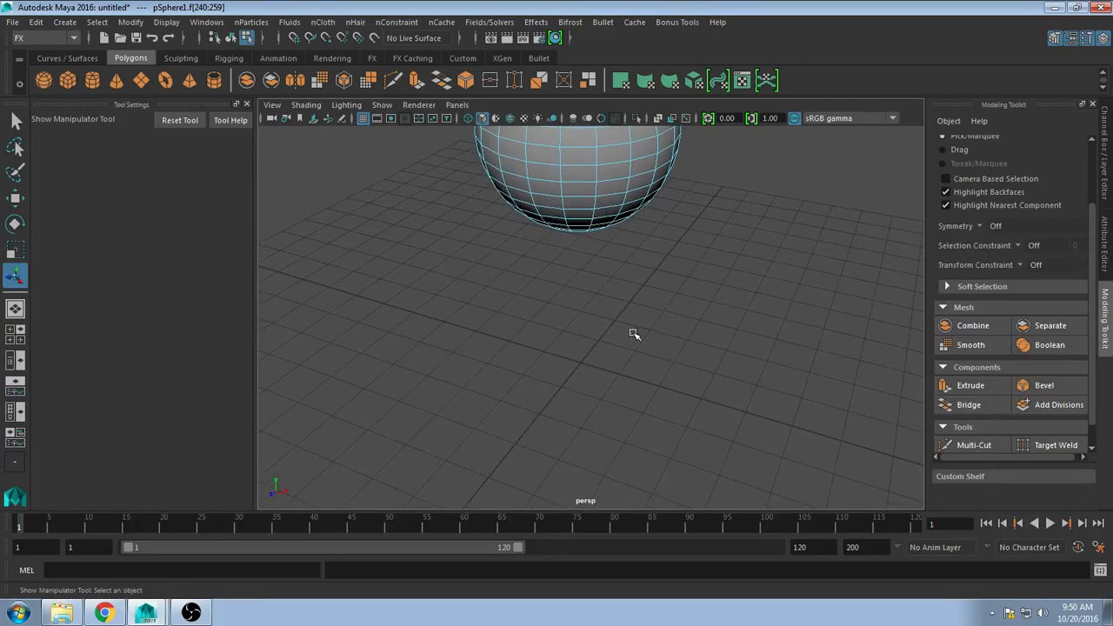
{"action": "left_click_drag", "start_coordinate": [635, 333], "coordinate": [621, 290], "text": "alt"}
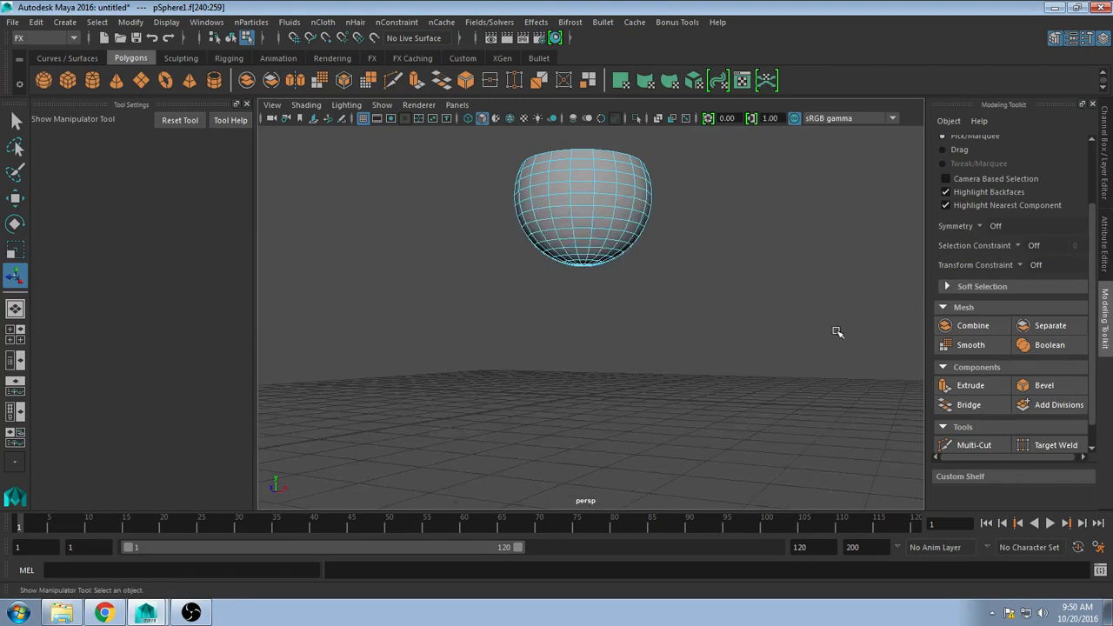
{"action": "left_click", "coordinate": [979, 390]}
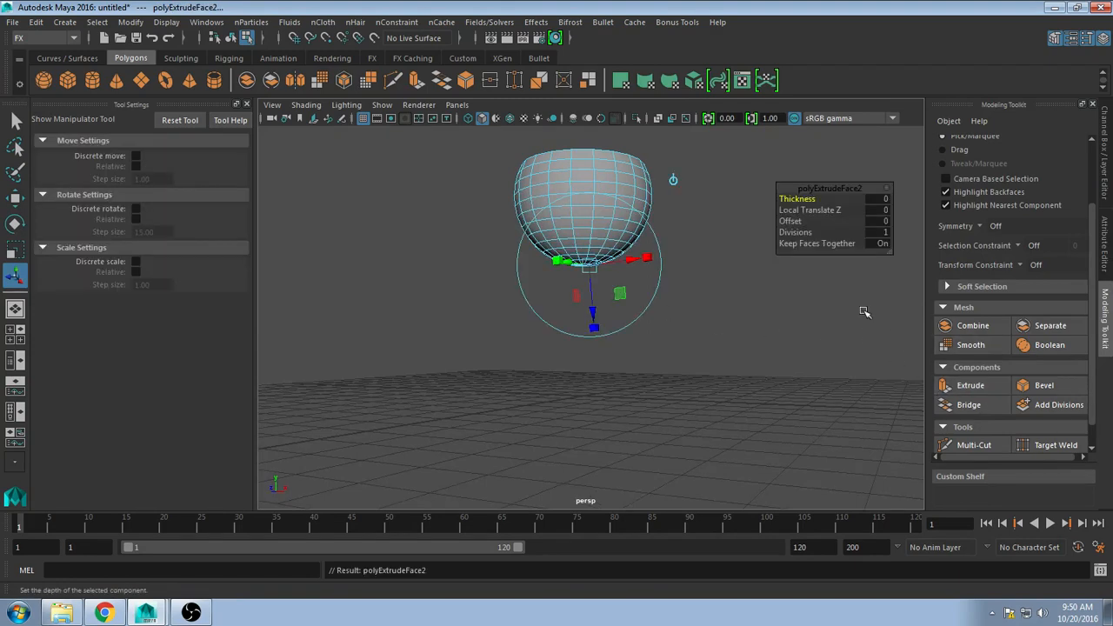
{"action": "left_click_drag", "start_coordinate": [801, 201], "coordinate": [833, 210]}
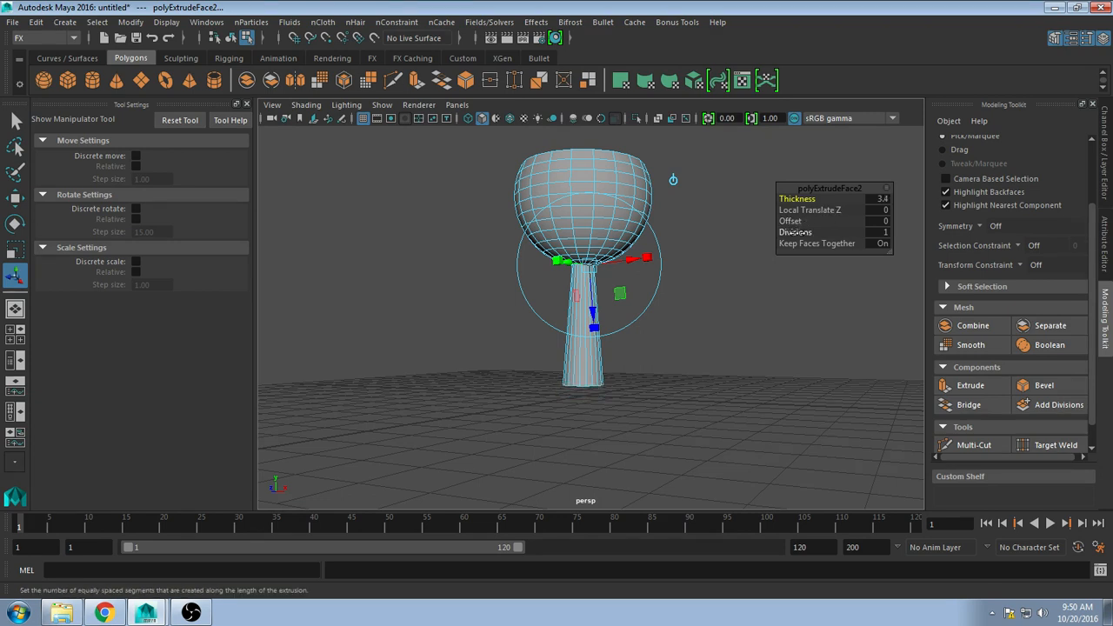
{"action": "left_click", "coordinate": [794, 232]}
Step: Select the horizontal ring of vertices halfway up the stem and activate the Scale tool
{"action": "key", "text": "F9"}
{"action": "left_click_drag", "start_coordinate": [557, 311], "coordinate": [628, 338]}
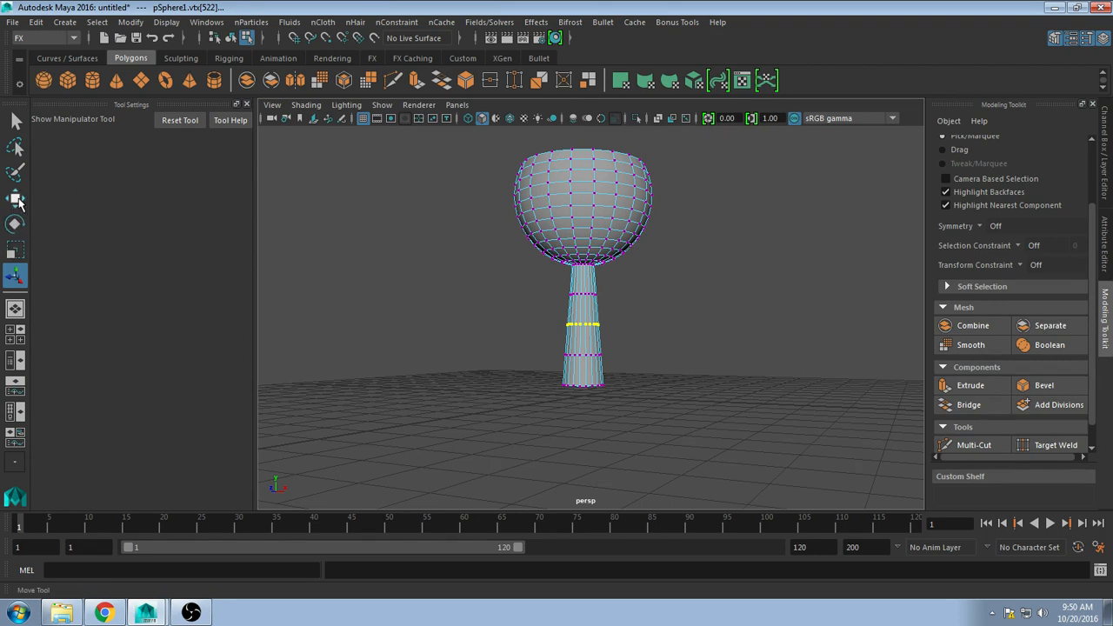
{"action": "left_click", "coordinate": [14, 254]}
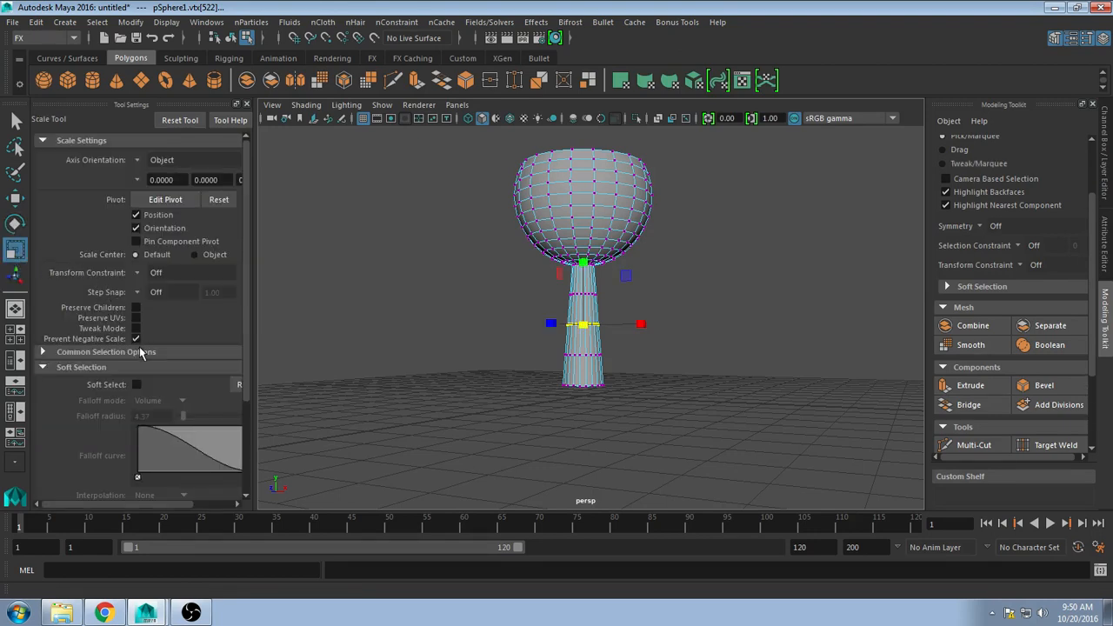
Step: Enable Soft Select for the Scale tool with a falloff radius of about 1.34 and show the four-view layout
{"action": "left_click", "coordinate": [46, 369]}
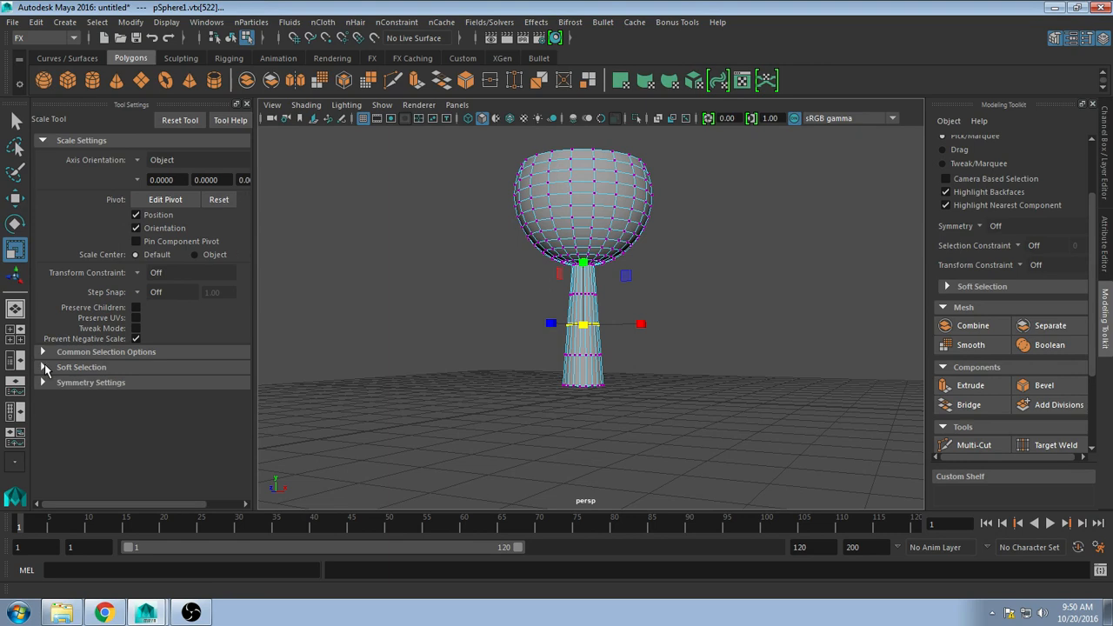
{"action": "left_click", "coordinate": [46, 369]}
{"action": "left_click", "coordinate": [137, 385]}
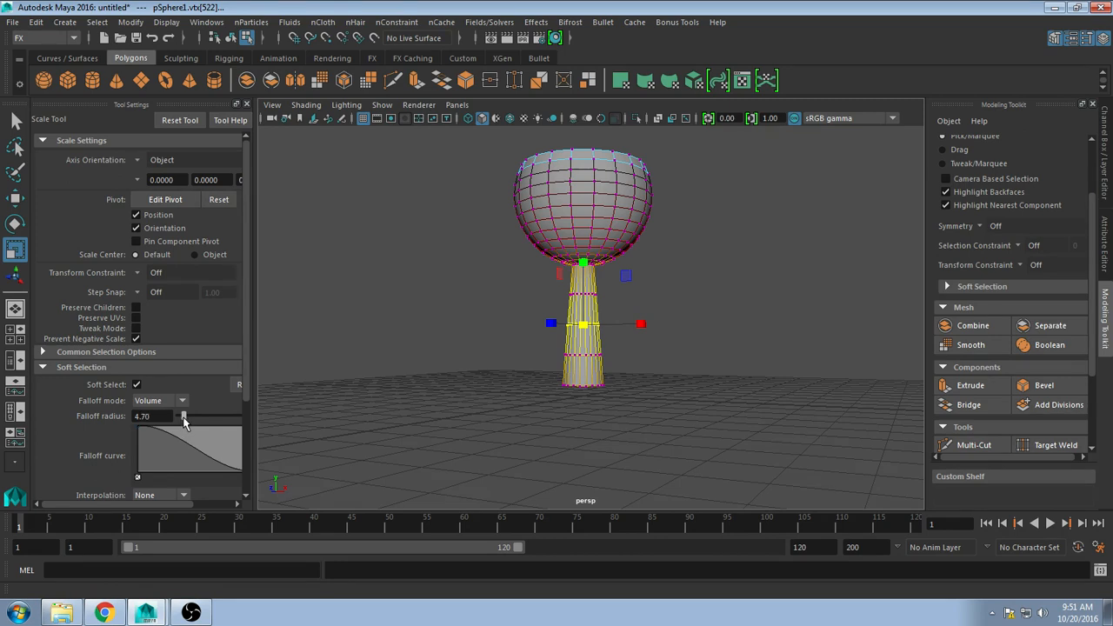
{"action": "left_click_drag", "start_coordinate": [184, 421], "coordinate": [182, 421]}
{"action": "left_click_drag", "start_coordinate": [178, 422], "coordinate": [181, 423]}
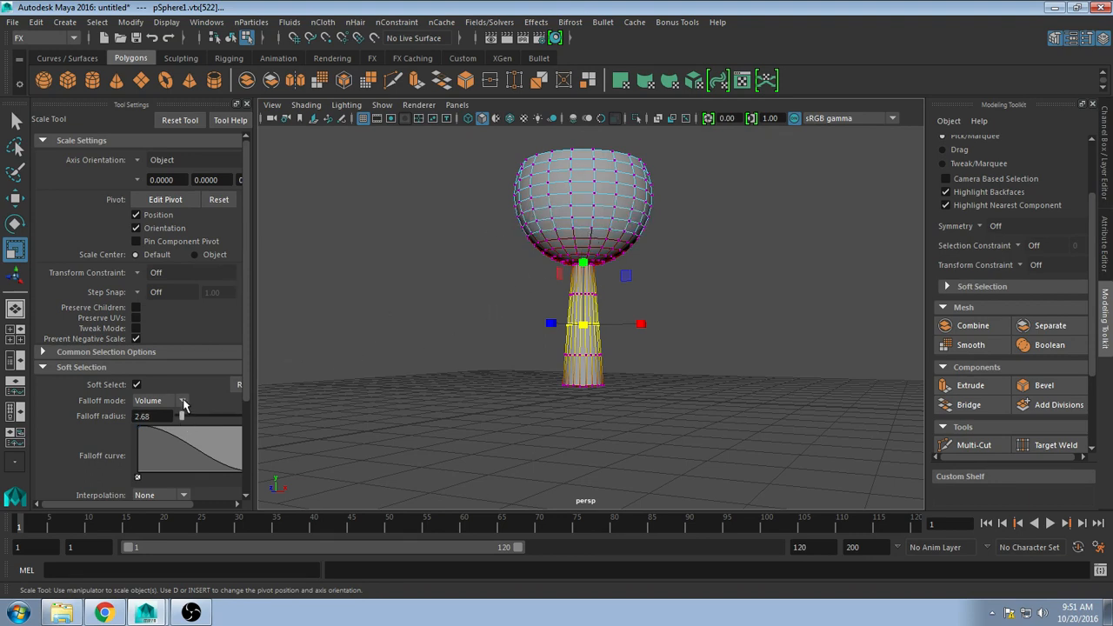
{"action": "left_click_drag", "start_coordinate": [180, 419], "coordinate": [180, 420]}
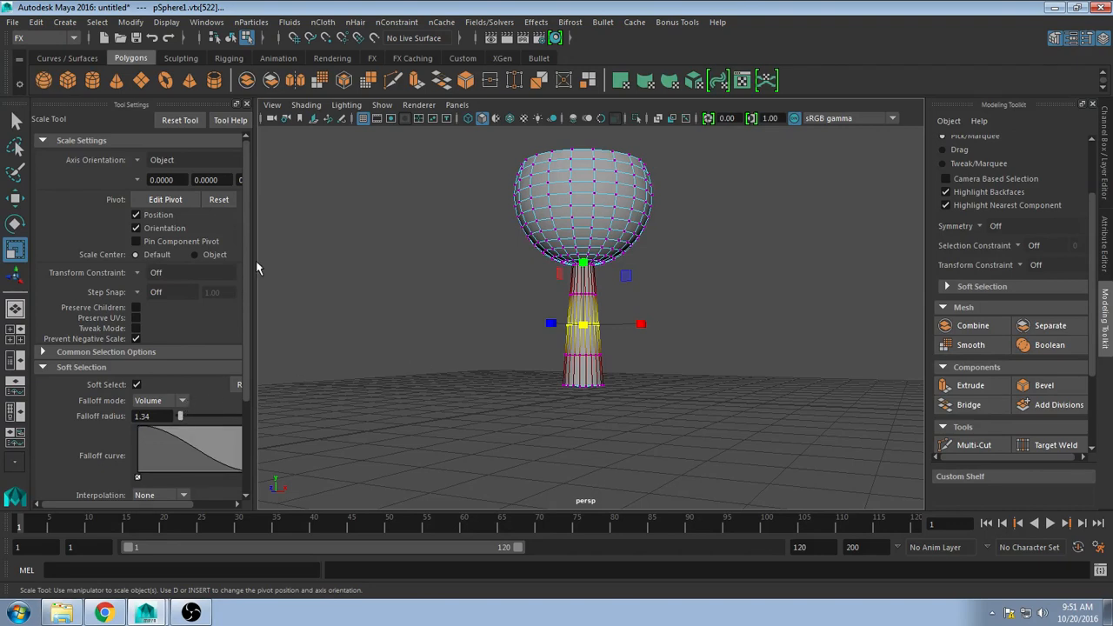
{"action": "key", "text": "space"}
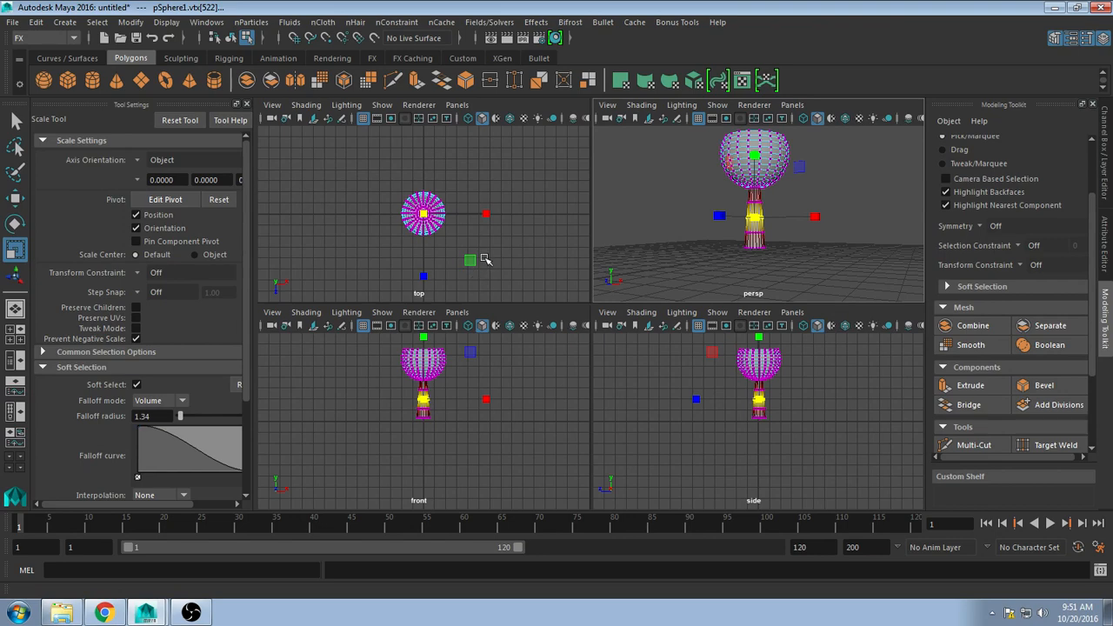
Step: Try scaling the soft-selected middle of the stem inward in the horizontal plane, and undo the scaling
{"action": "left_click_drag", "start_coordinate": [470, 262], "coordinate": [462, 234]}
{"action": "mouse_move", "coordinate": [500, 237]}
{"action": "left_mouse_down"}
{"action": "mouse_move", "coordinate": [484, 218]}
{"action": "mouse_move", "coordinate": [491, 224]}
{"action": "left_mouse_up"}
{"action": "key", "text": "ctrl+z"}
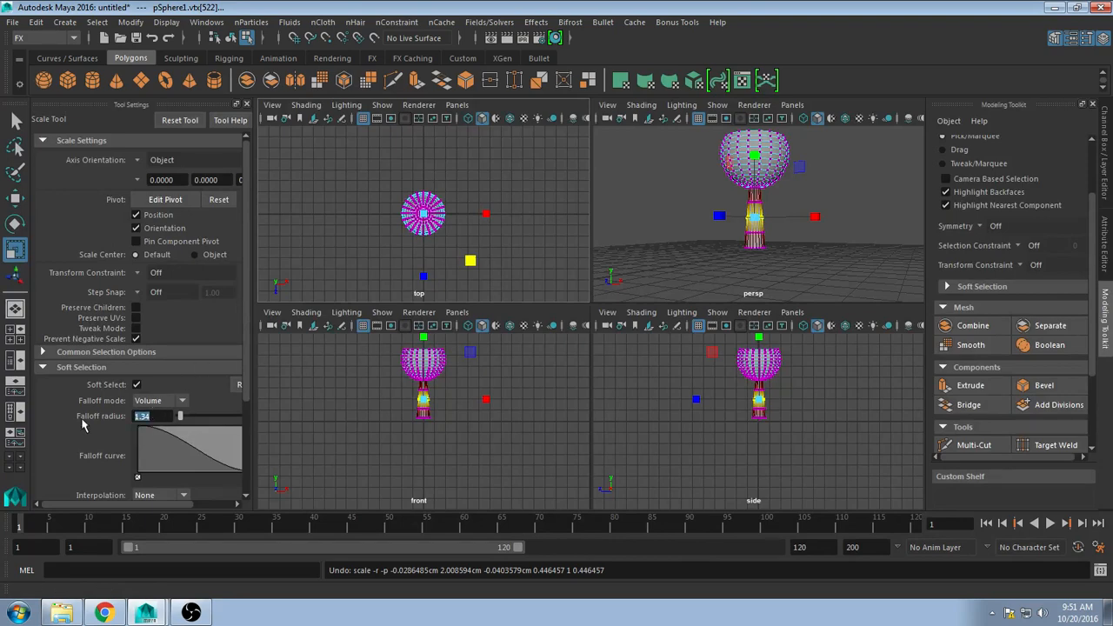
Step: Set the soft-selection falloff radius to 2 and scale the middle of the stem inward in the horizontal plane
{"action": "type", "text": "2"}
{"action": "key", "text": "Return"}
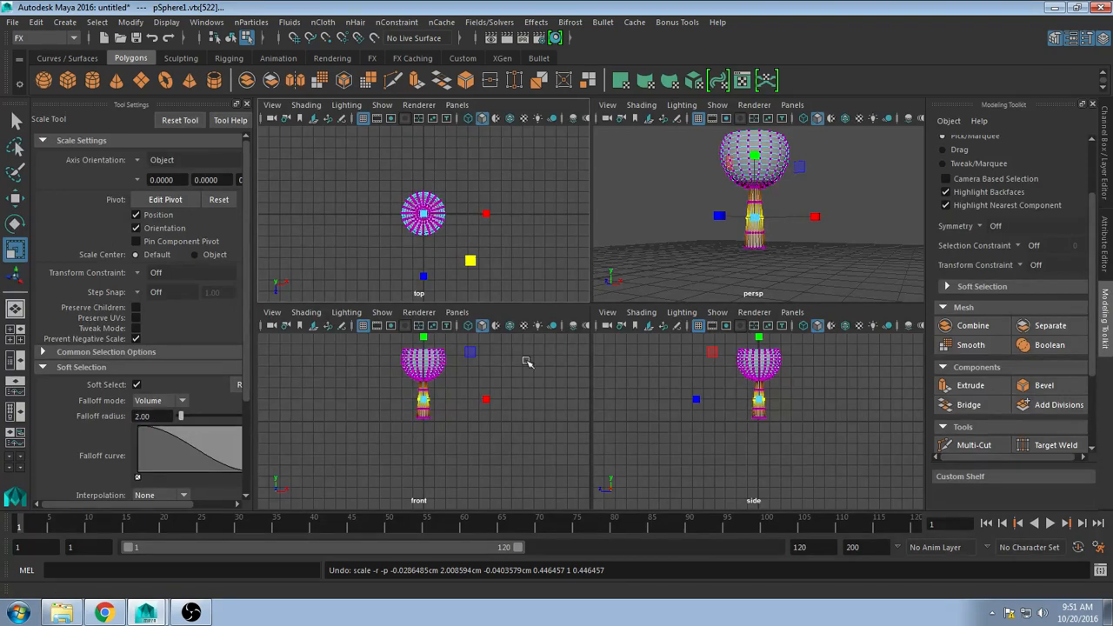
{"action": "mouse_move", "coordinate": [468, 262]}
{"action": "left_mouse_down"}
{"action": "mouse_move", "coordinate": [451, 253]}
{"action": "mouse_move", "coordinate": [460, 257]}
{"action": "left_mouse_up"}
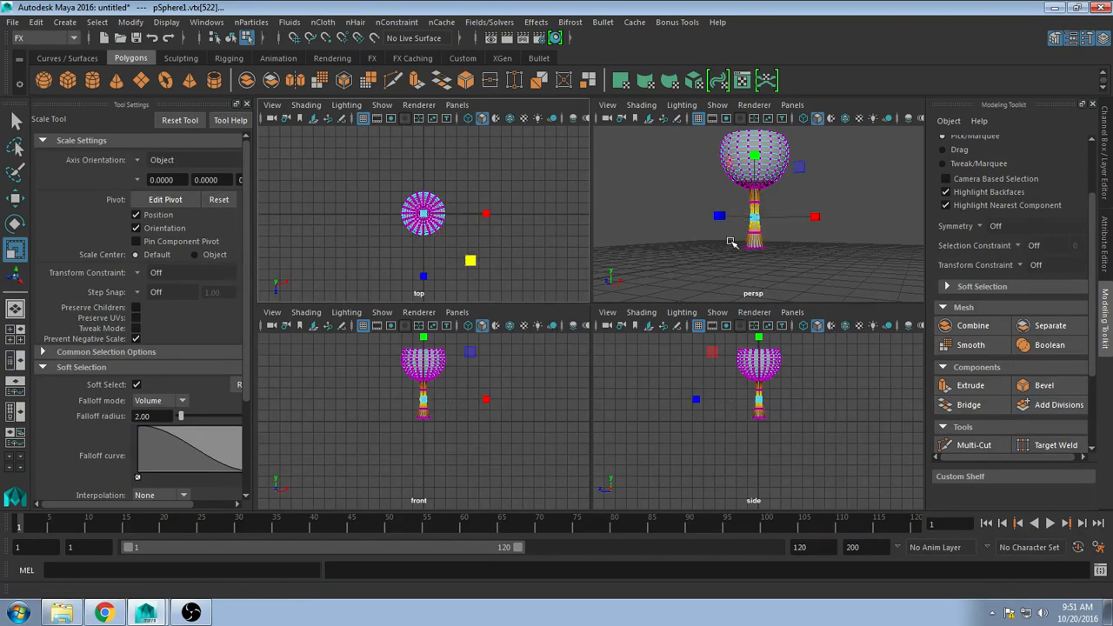
Step: Scale the stem's bottom vertex ring and the vertex ring just below the bowl slightly inward in the horizontal plane
{"action": "left_click_drag", "start_coordinate": [730, 242], "coordinate": [797, 261]}
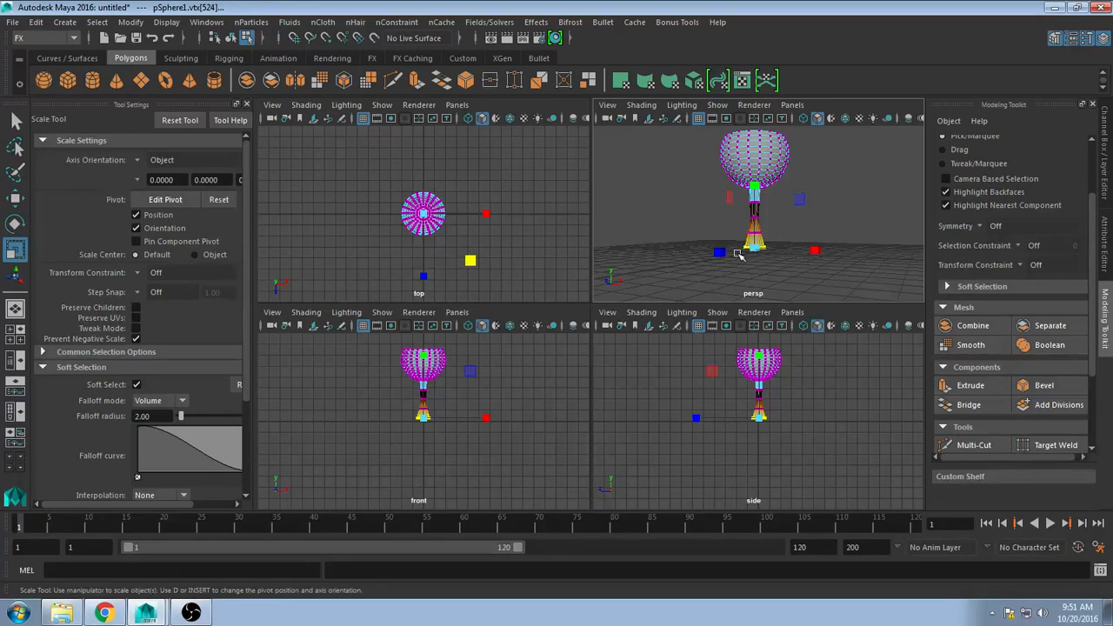
{"action": "left_click_drag", "start_coordinate": [469, 260], "coordinate": [465, 258]}
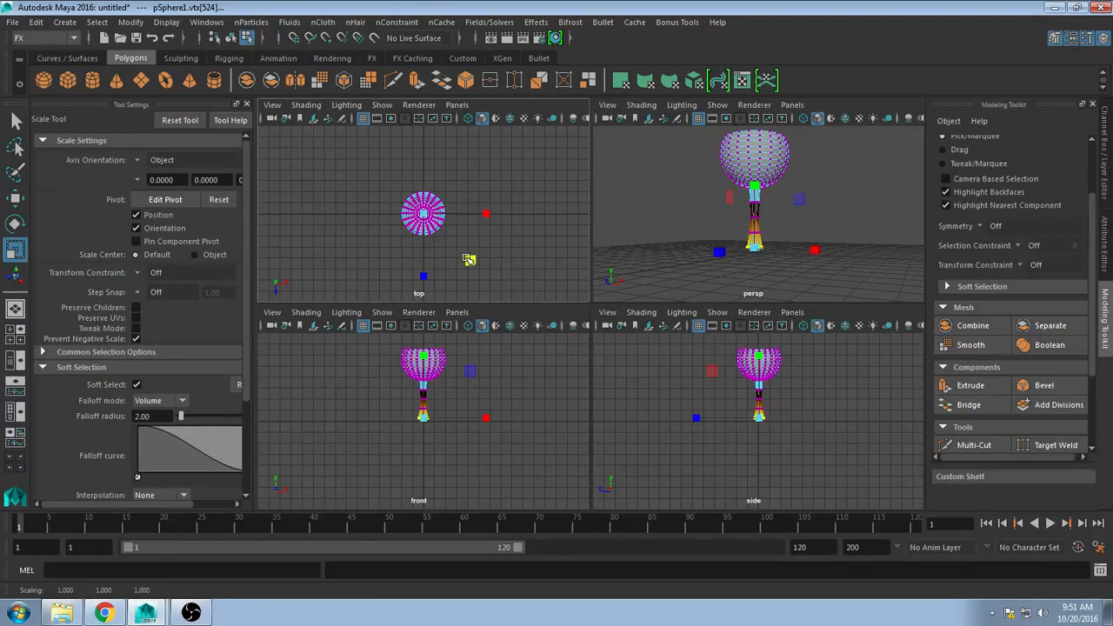
{"action": "left_click", "coordinate": [744, 209]}
{"action": "left_click", "coordinate": [745, 213]}
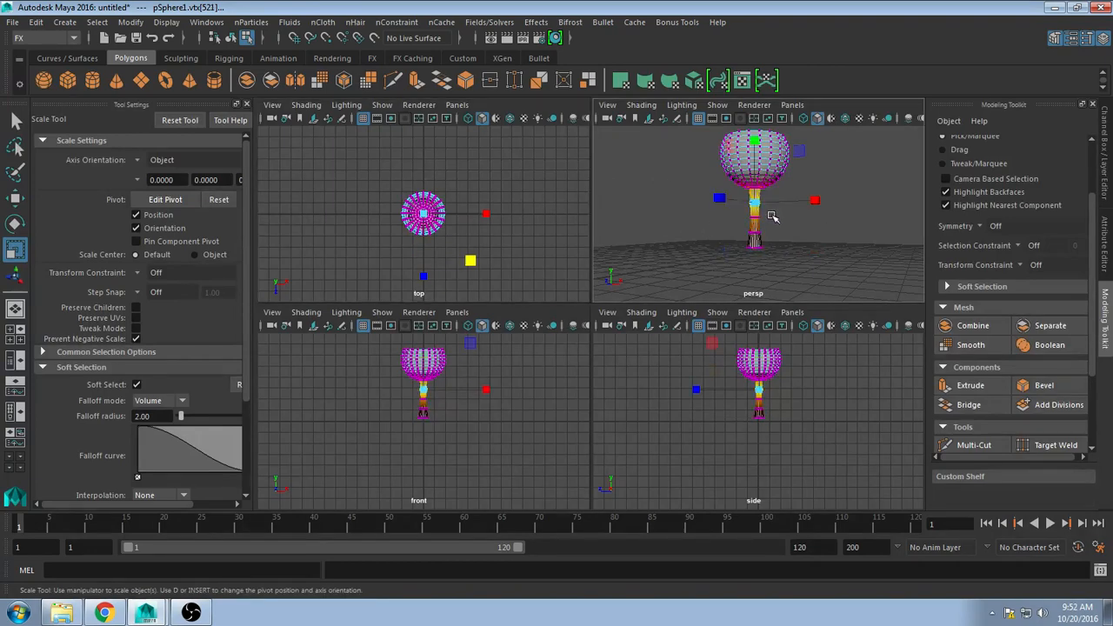
{"action": "left_click_drag", "start_coordinate": [470, 260], "coordinate": [470, 261]}
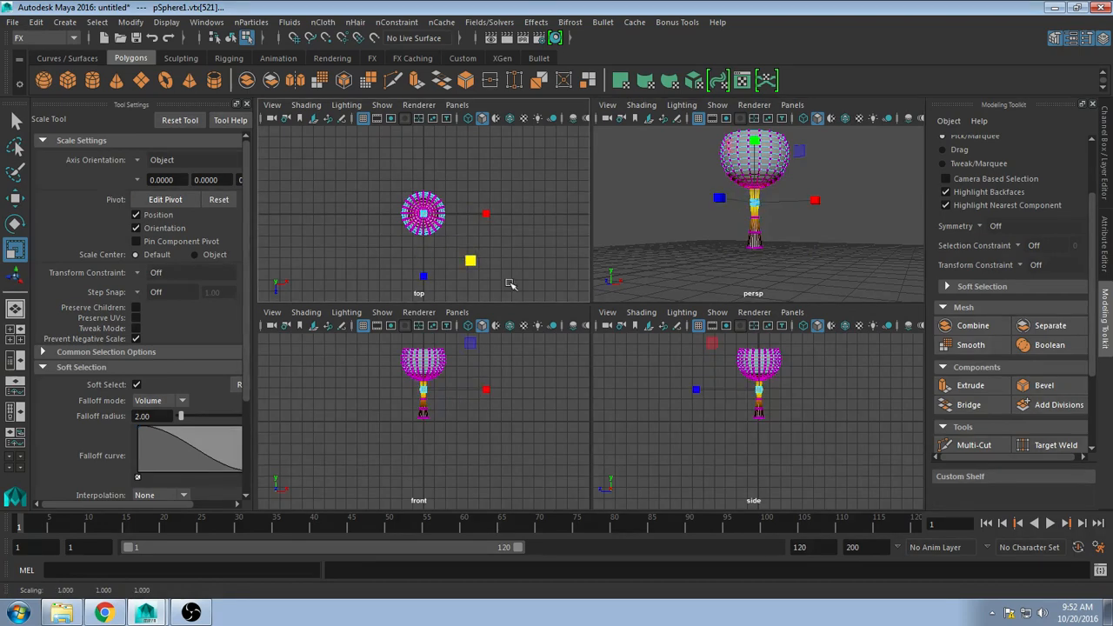
Step: Switch the glass to face selection and turn off Soft Select, with the underside of the stem in view
{"action": "left_click", "coordinate": [756, 233]}
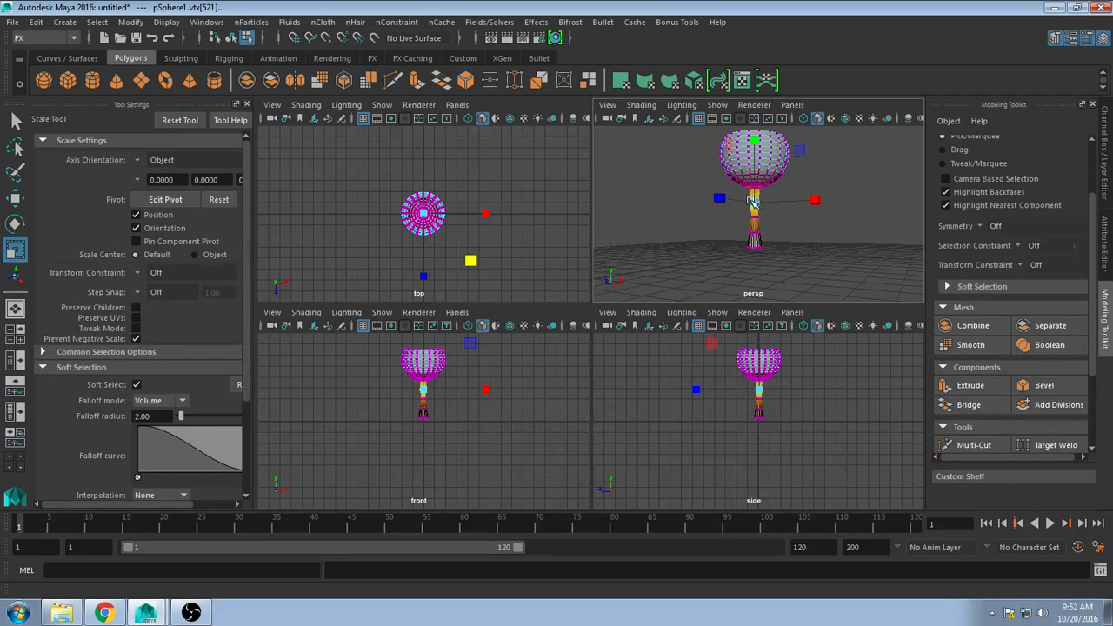
{"action": "right_click_drag", "start_coordinate": [752, 199], "coordinate": [750, 207]}
{"action": "middle_click_drag", "start_coordinate": [751, 259], "coordinate": [750, 252], "text": "alt"}
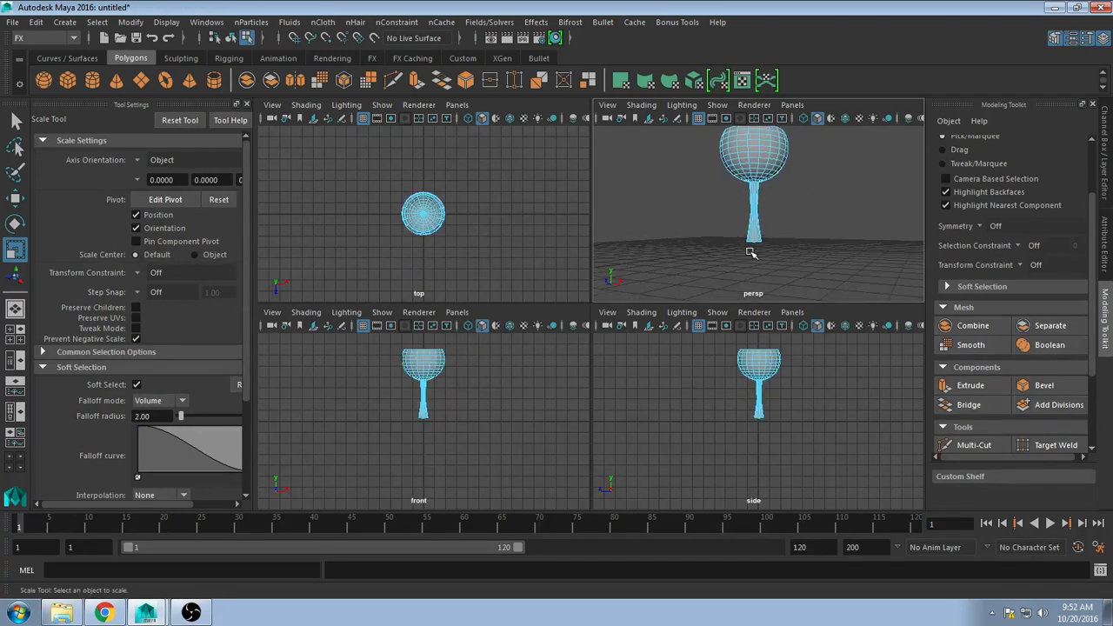
{"action": "left_click_drag", "start_coordinate": [750, 250], "coordinate": [775, 256], "text": "alt"}
{"action": "scroll", "coordinate": [774, 255], "scroll_direction": "up", "scroll_amount": 5}
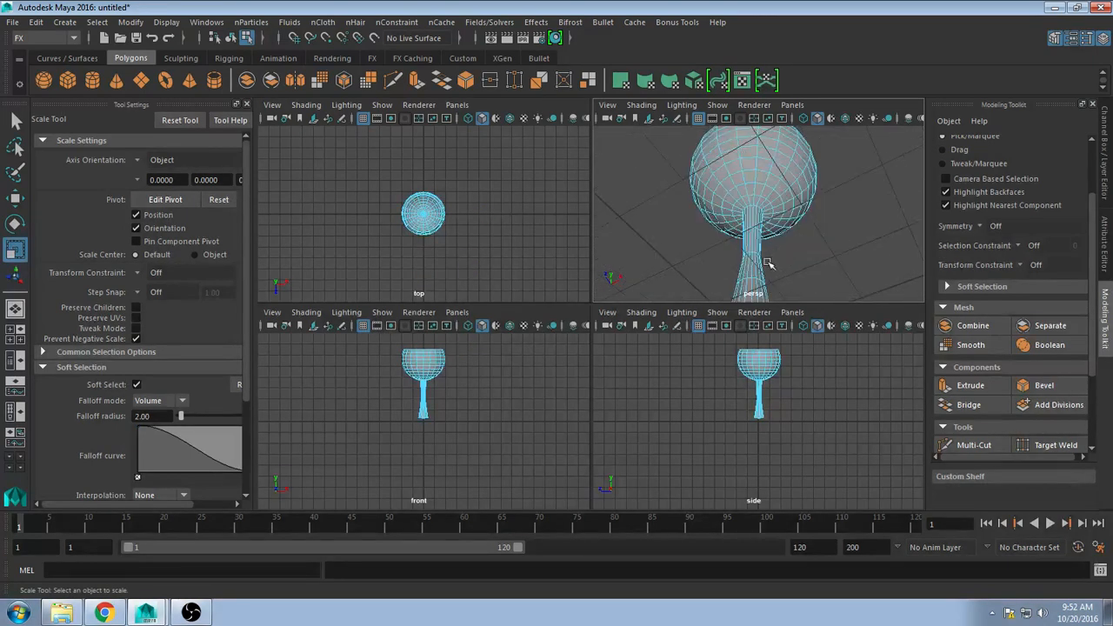
{"action": "middle_click_drag", "start_coordinate": [759, 272], "coordinate": [753, 219], "text": "alt"}
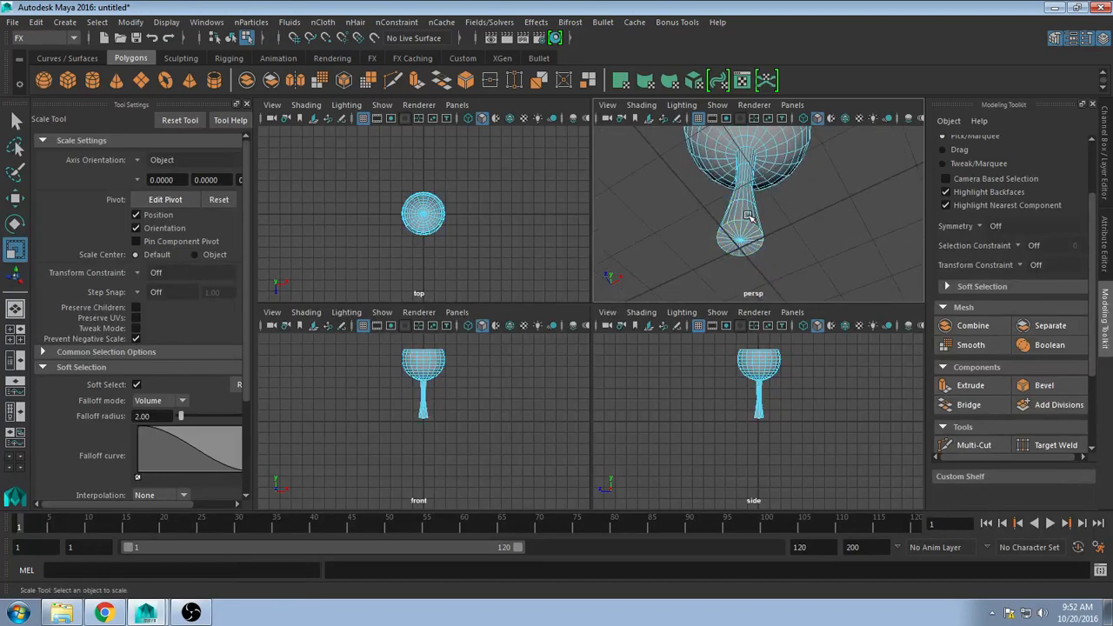
{"action": "left_click", "coordinate": [137, 385]}
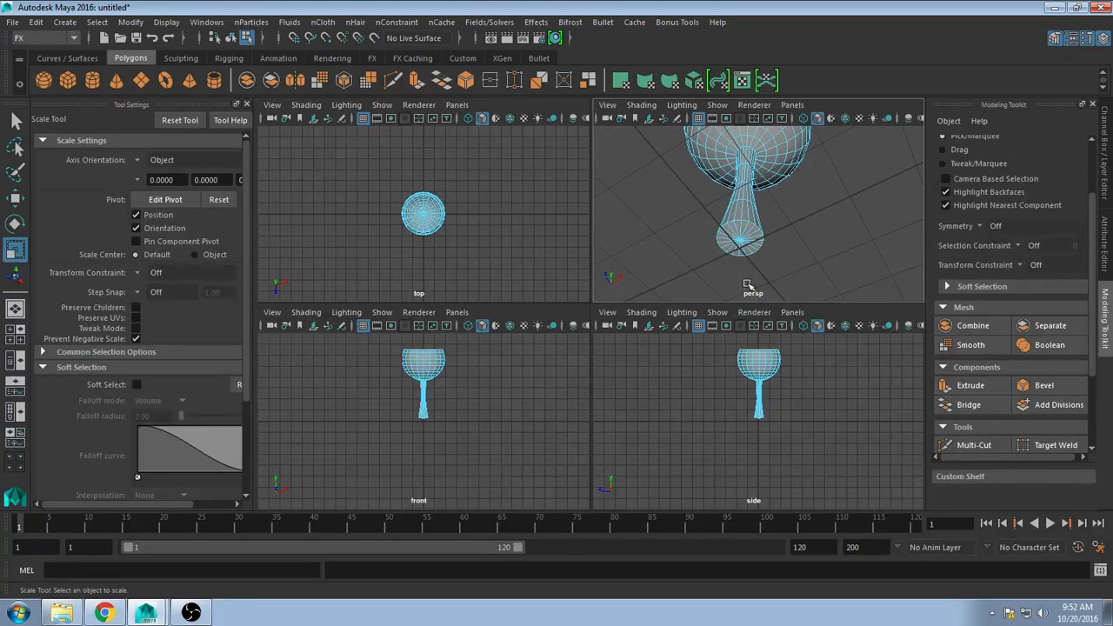
Step: Select the full ring of triangular faces on the underside of the stem, undoing any accidental scaling
{"action": "left_click", "coordinate": [744, 231]}
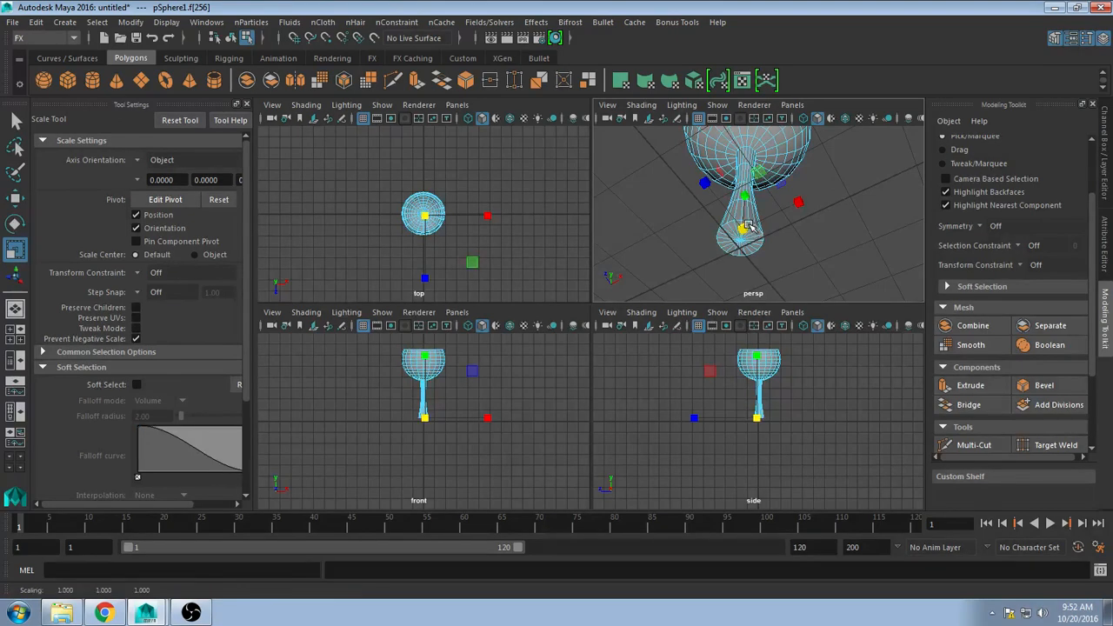
{"action": "left_click", "coordinate": [745, 229]}
{"action": "scroll", "coordinate": [766, 252], "scroll_direction": "up", "scroll_amount": 2}
{"action": "scroll", "coordinate": [767, 254], "scroll_direction": "up", "scroll_amount": 2}
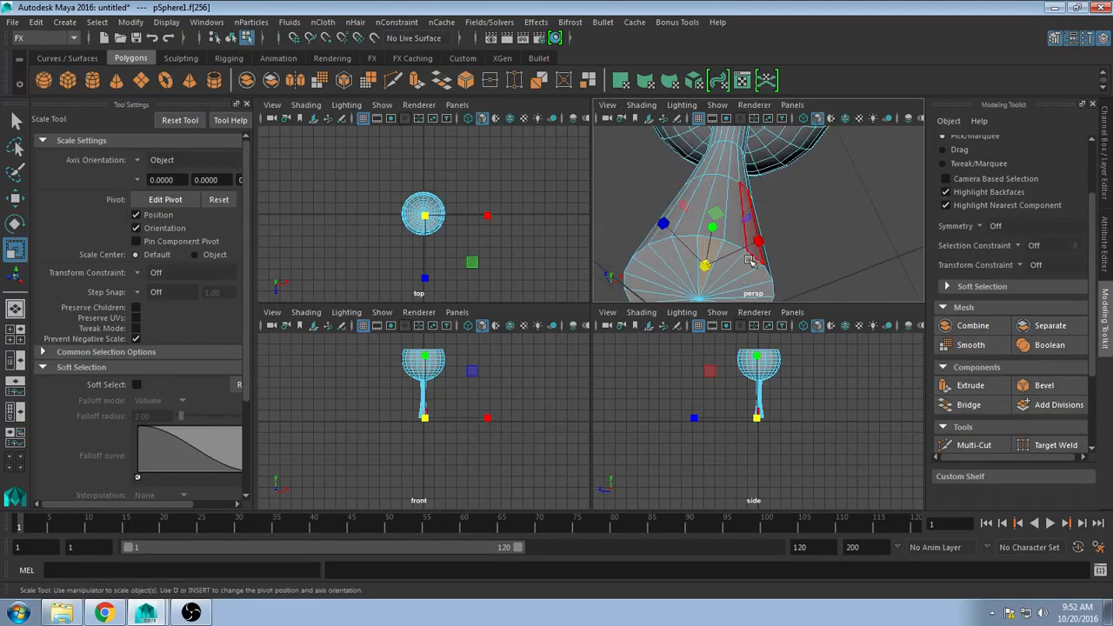
{"action": "left_click_drag", "start_coordinate": [715, 229], "coordinate": [720, 217]}
{"action": "key", "text": "ctrl+z"}
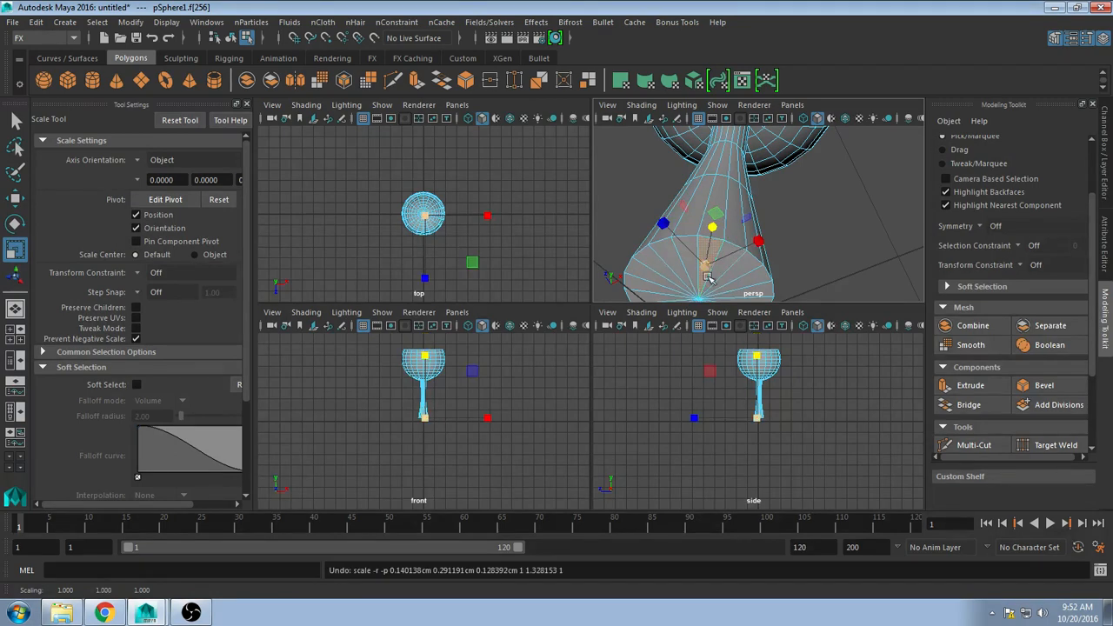
{"action": "left_click_drag", "start_coordinate": [716, 277], "coordinate": [715, 221], "text": "alt"}
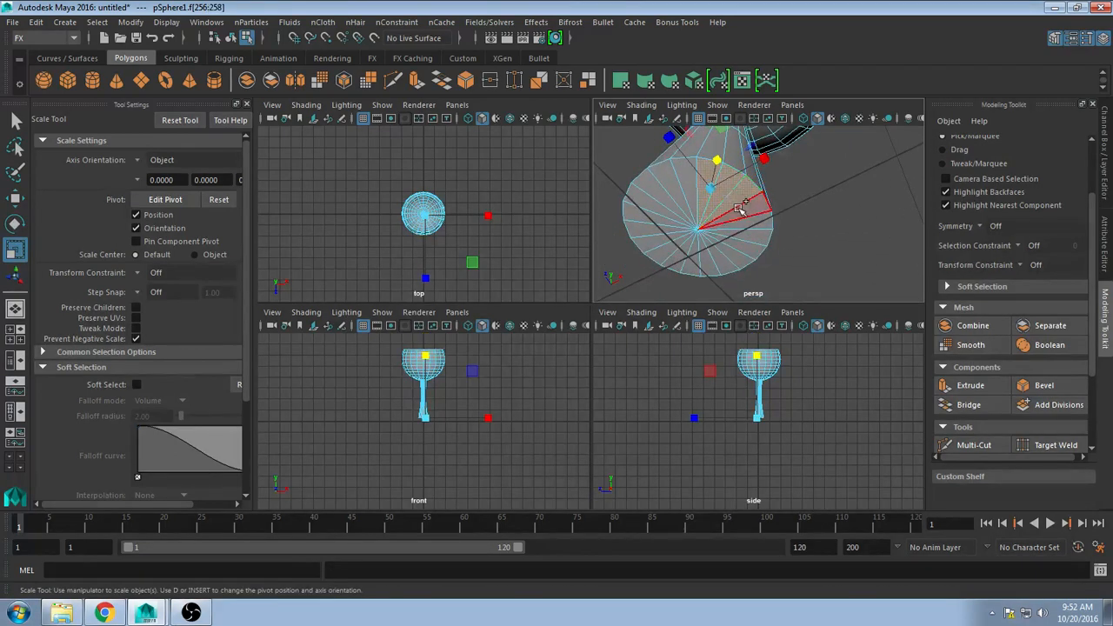
{"action": "left_click", "coordinate": [741, 224]}
{"action": "left_click", "coordinate": [745, 235], "text": "shift"}
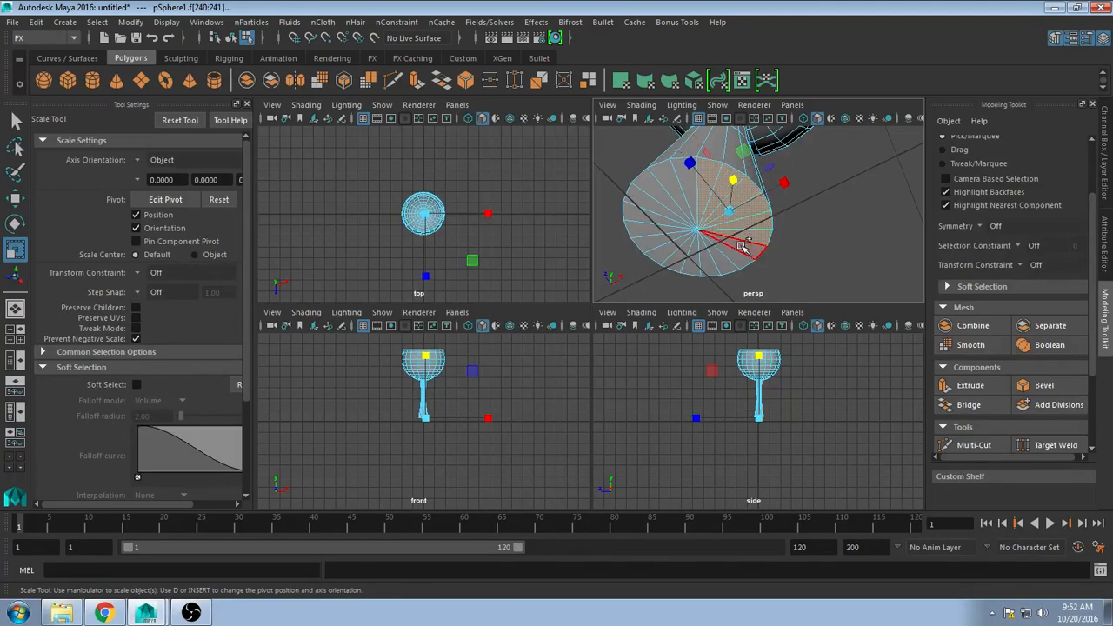
{"action": "left_click", "coordinate": [746, 247], "text": "shift"}
{"action": "left_click", "coordinate": [741, 258], "text": "shift"}
{"action": "left_click", "coordinate": [726, 266], "text": "shift"}
{"action": "left_click", "coordinate": [709, 269], "text": "shift"}
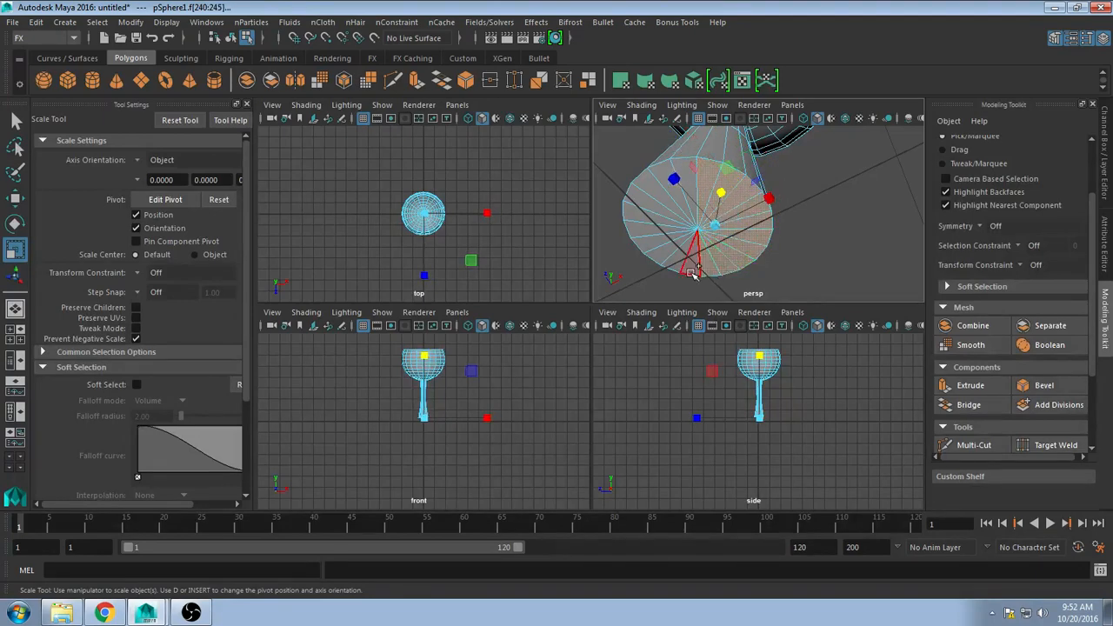
{"action": "left_click", "coordinate": [691, 264], "text": "shift"}
{"action": "left_click", "coordinate": [674, 258], "text": "shift"}
{"action": "left_click", "coordinate": [666, 252], "text": "shift"}
{"action": "left_click", "coordinate": [655, 240], "text": "shift"}
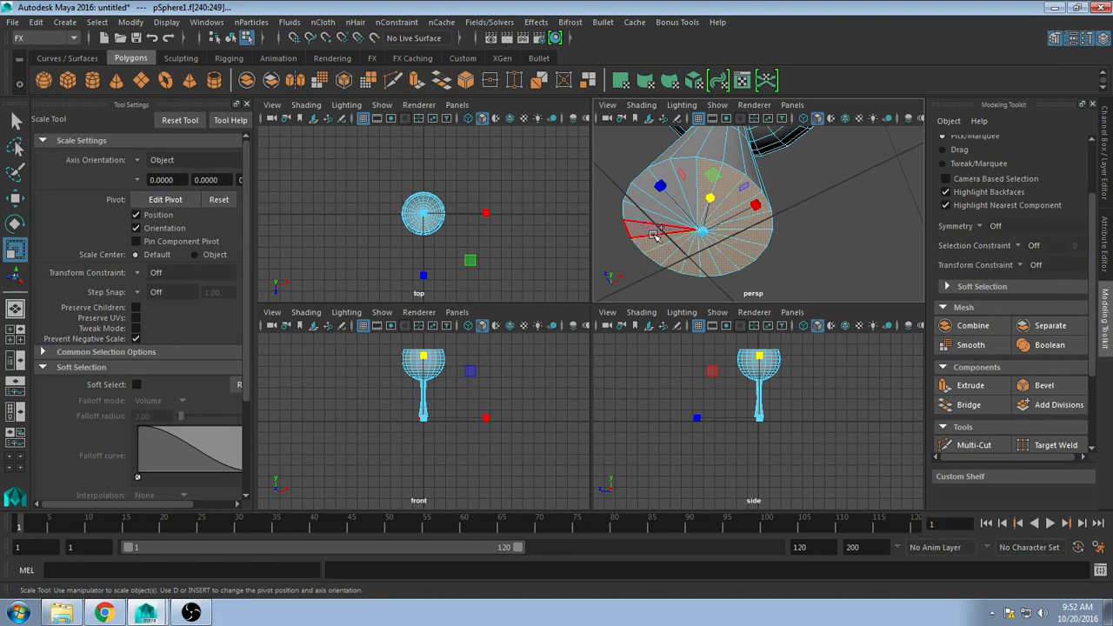
{"action": "left_click", "coordinate": [649, 227], "text": "shift"}
{"action": "left_click", "coordinate": [646, 214], "text": "shift"}
{"action": "left_click", "coordinate": [648, 206], "text": "shift"}
{"action": "left_click", "coordinate": [651, 195], "text": "shift"}
{"action": "left_click", "coordinate": [655, 188], "text": "shift"}
{"action": "left_click", "coordinate": [661, 183], "text": "shift"}
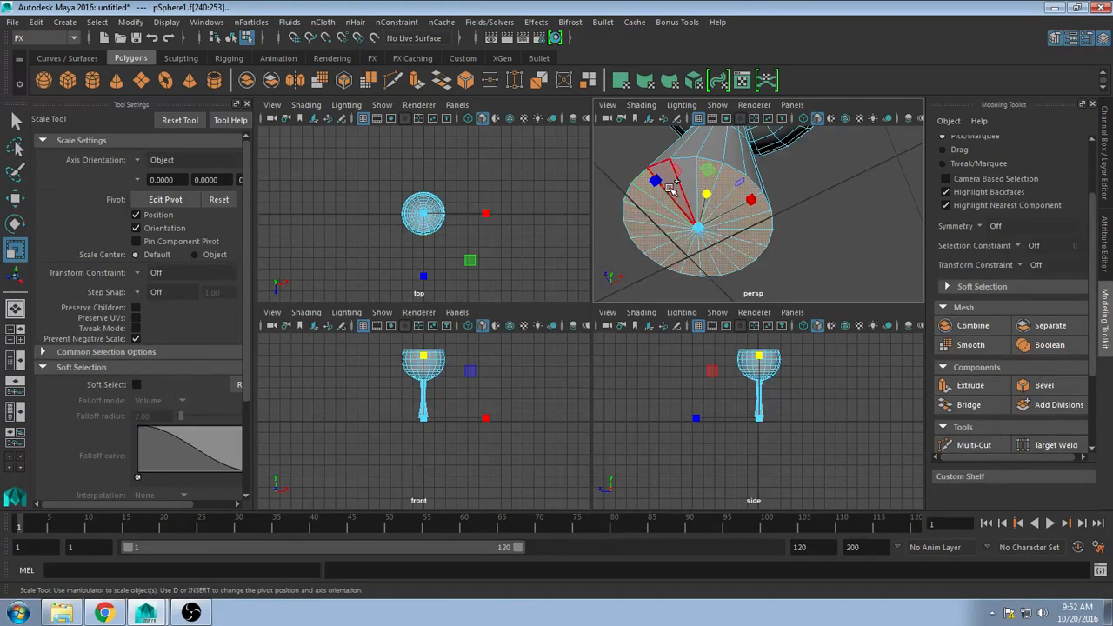
{"action": "left_click", "coordinate": [668, 179], "text": "shift"}
{"action": "left_click", "coordinate": [675, 178], "text": "shift"}
{"action": "left_click", "coordinate": [681, 180], "text": "shift"}
{"action": "left_click", "coordinate": [687, 190], "text": "shift"}
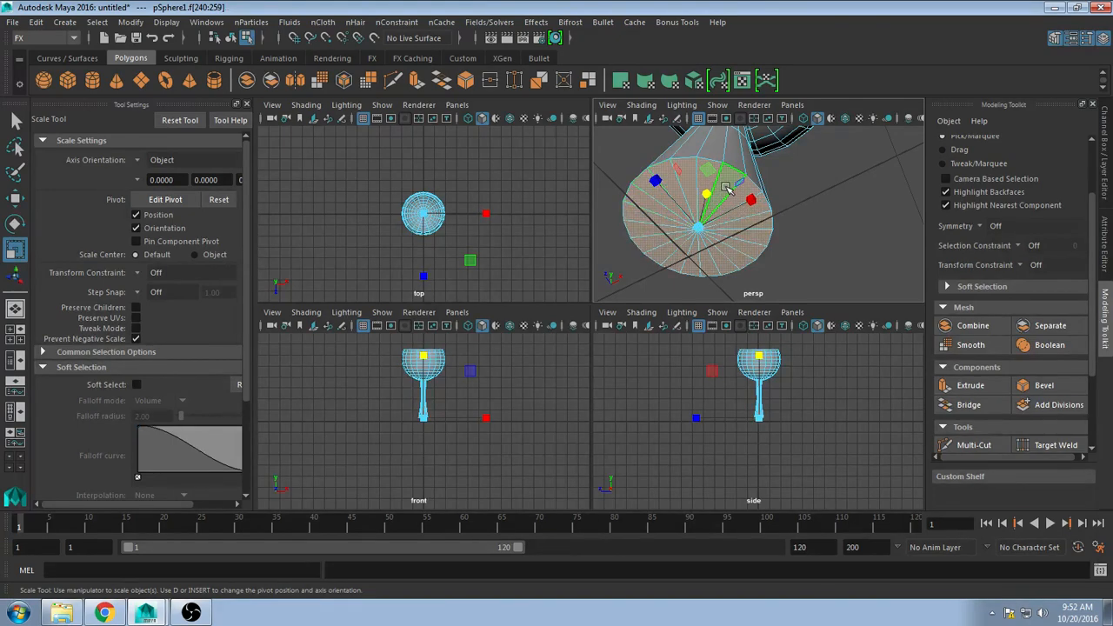
Step: Extrude the stem's bottom faces into a flared foot with a thickness of 0.4 and an offset of -1.1, and deselect them
{"action": "left_click_drag", "start_coordinate": [727, 190], "coordinate": [713, 251], "text": "alt"}
{"action": "scroll", "coordinate": [714, 250], "scroll_direction": "down", "scroll_amount": 7}
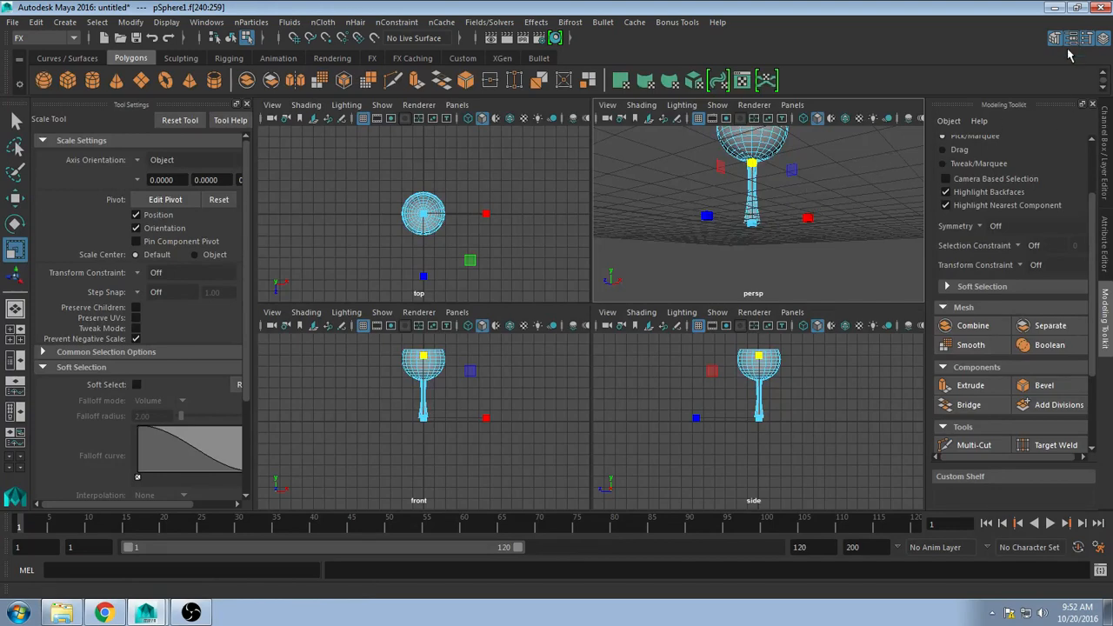
{"action": "left_click", "coordinate": [969, 385]}
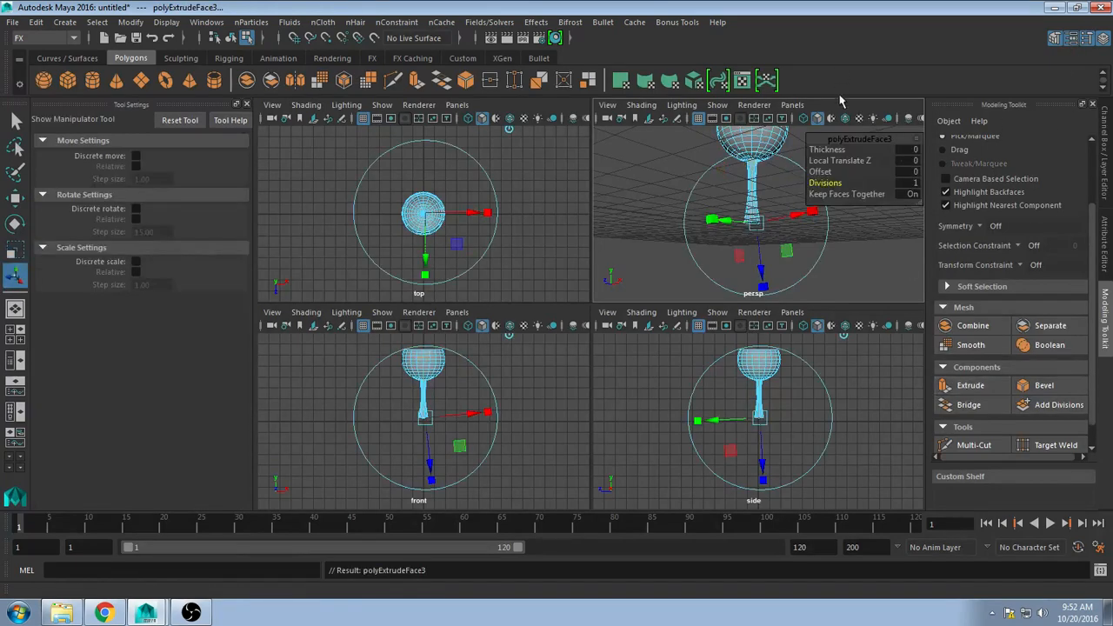
{"action": "left_click_drag", "start_coordinate": [827, 151], "coordinate": [836, 183]}
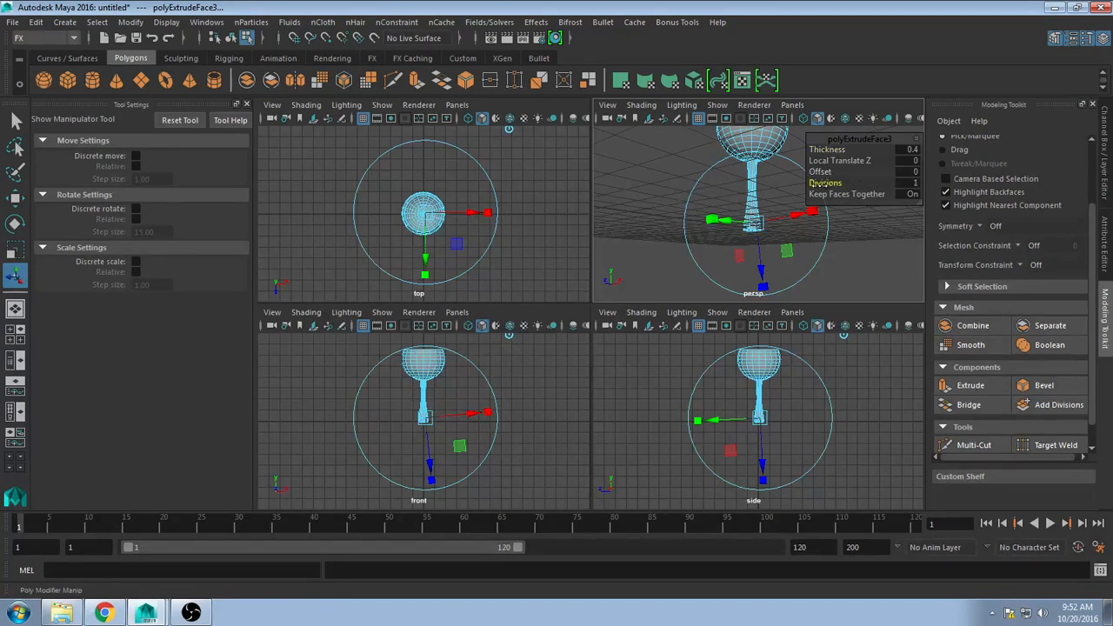
{"action": "mouse_move", "coordinate": [822, 172]}
{"action": "left_mouse_down"}
{"action": "mouse_move", "coordinate": [835, 175]}
{"action": "mouse_move", "coordinate": [808, 183]}
{"action": "left_mouse_up"}
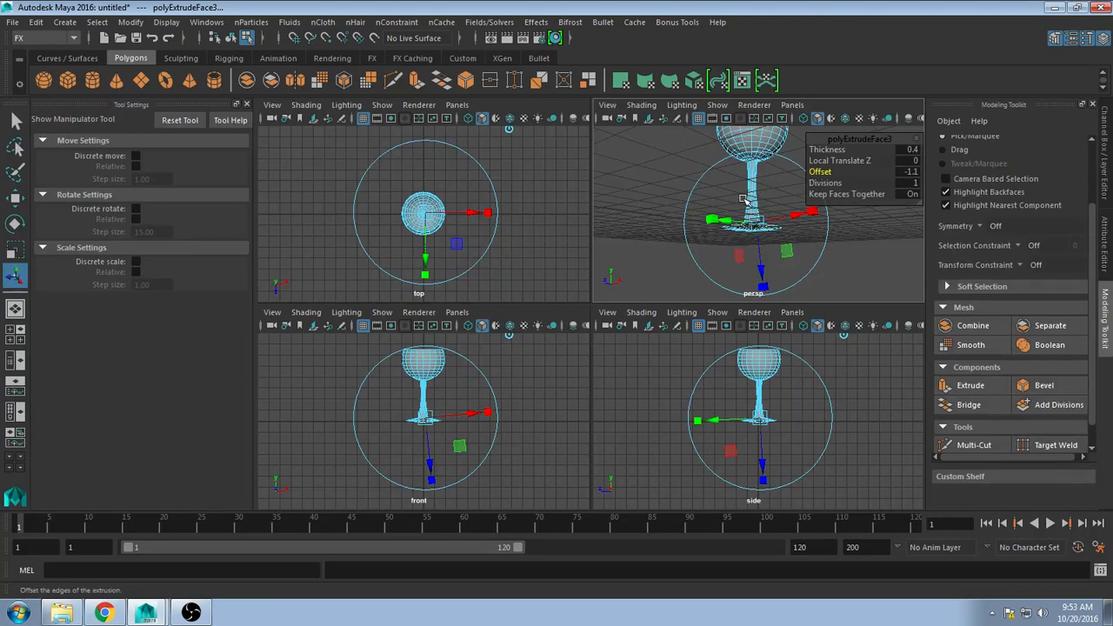
{"action": "left_click_drag", "start_coordinate": [746, 200], "coordinate": [742, 232], "text": "alt"}
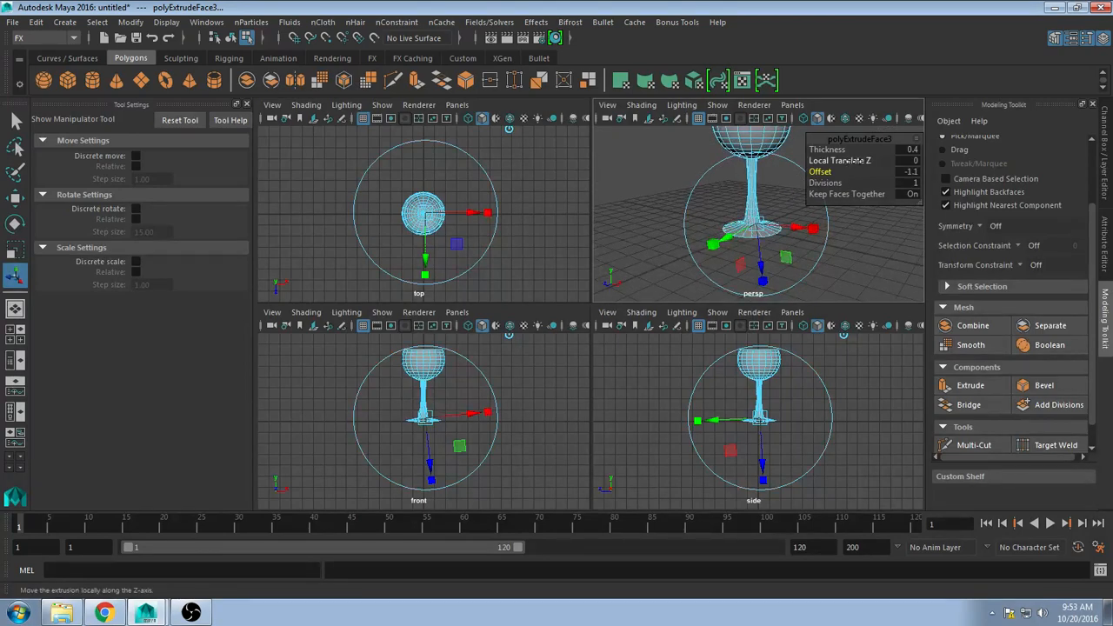
{"action": "left_click", "coordinate": [865, 256]}
{"action": "right_click_drag", "start_coordinate": [806, 229], "coordinate": [778, 227], "text": "alt"}
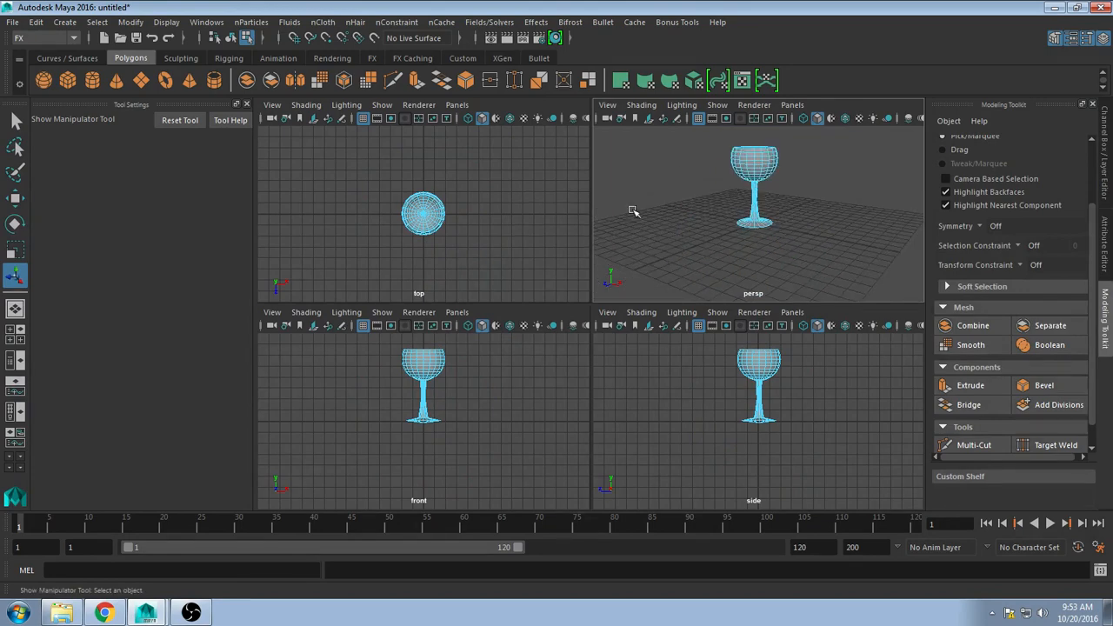
Step: Start saving the scene and create a folder named bifrost_demos three levels above the current scenes folder
{"action": "left_click", "coordinate": [15, 23]}
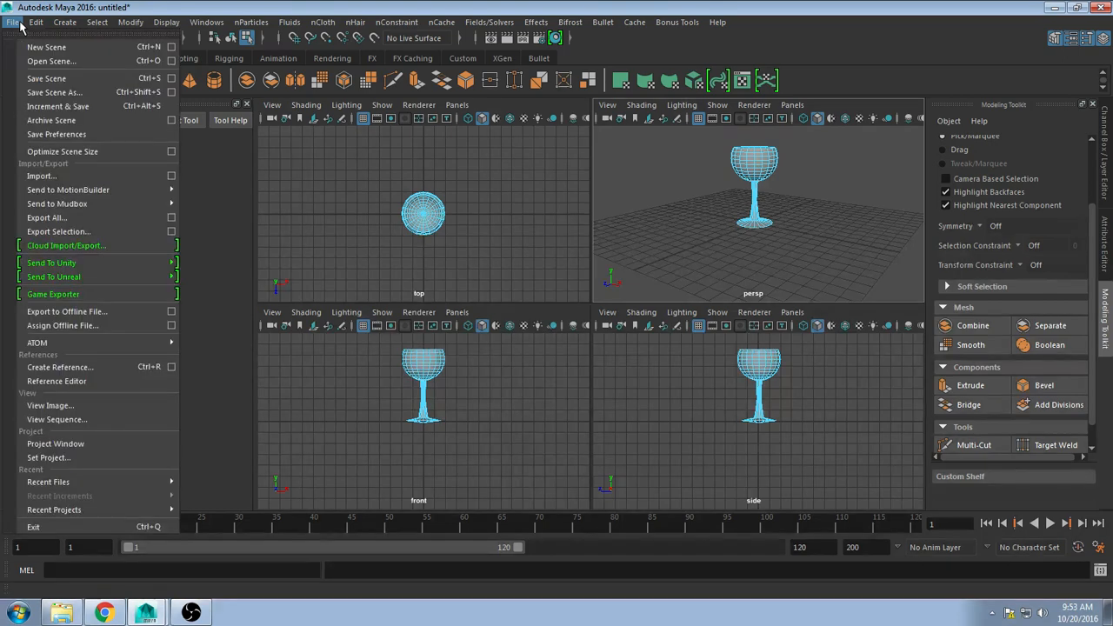
{"action": "left_click", "coordinate": [49, 80]}
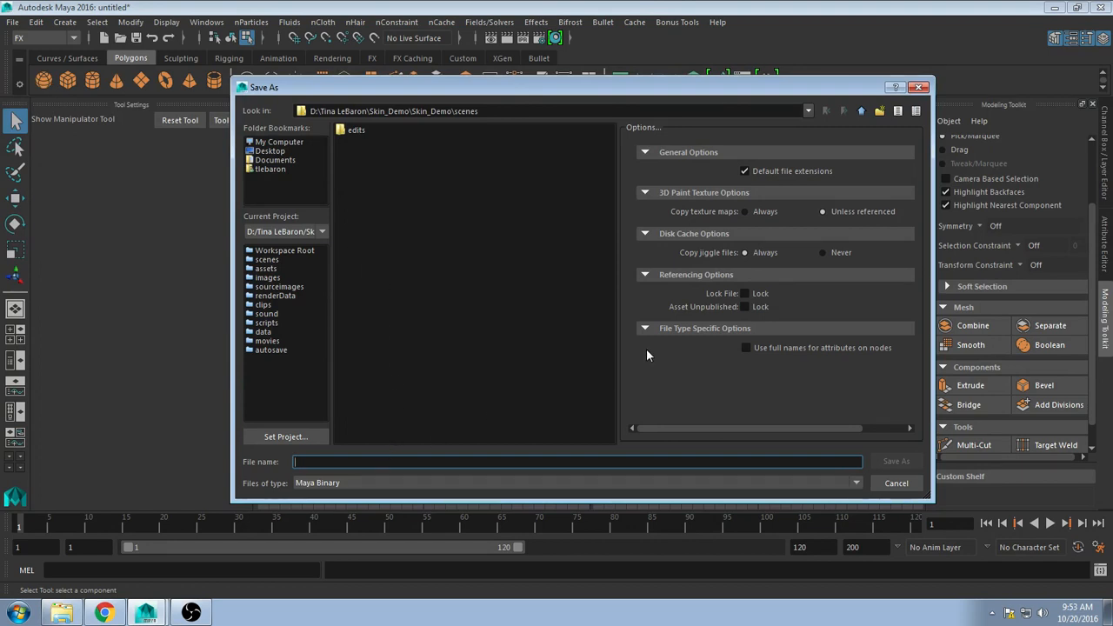
{"action": "left_click", "coordinate": [861, 112]}
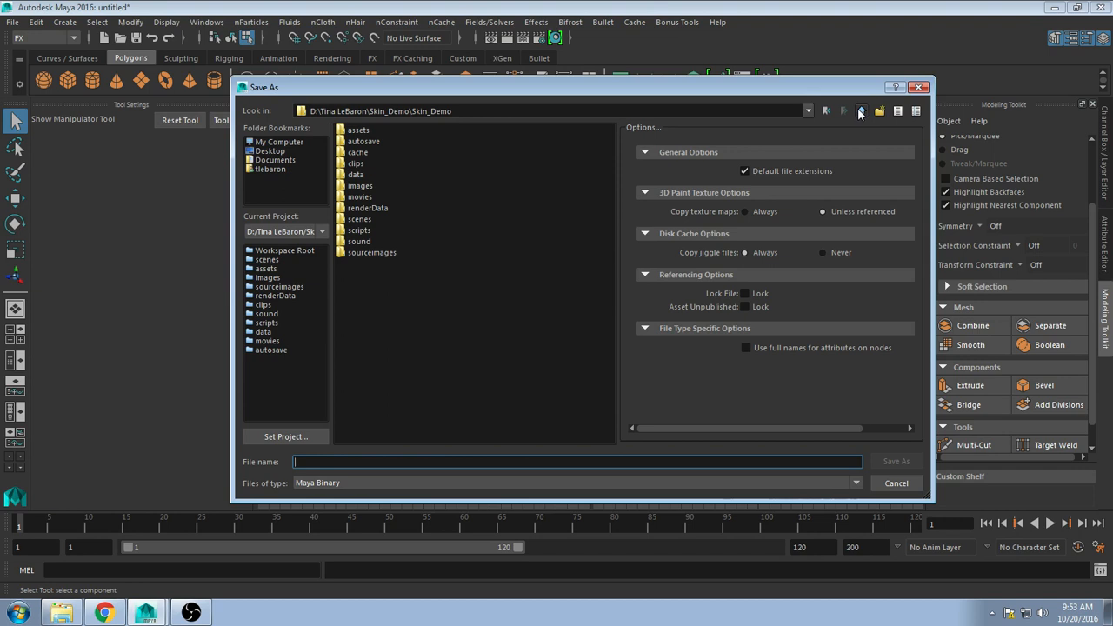
{"action": "left_click", "coordinate": [861, 111]}
{"action": "left_click", "coordinate": [860, 111]}
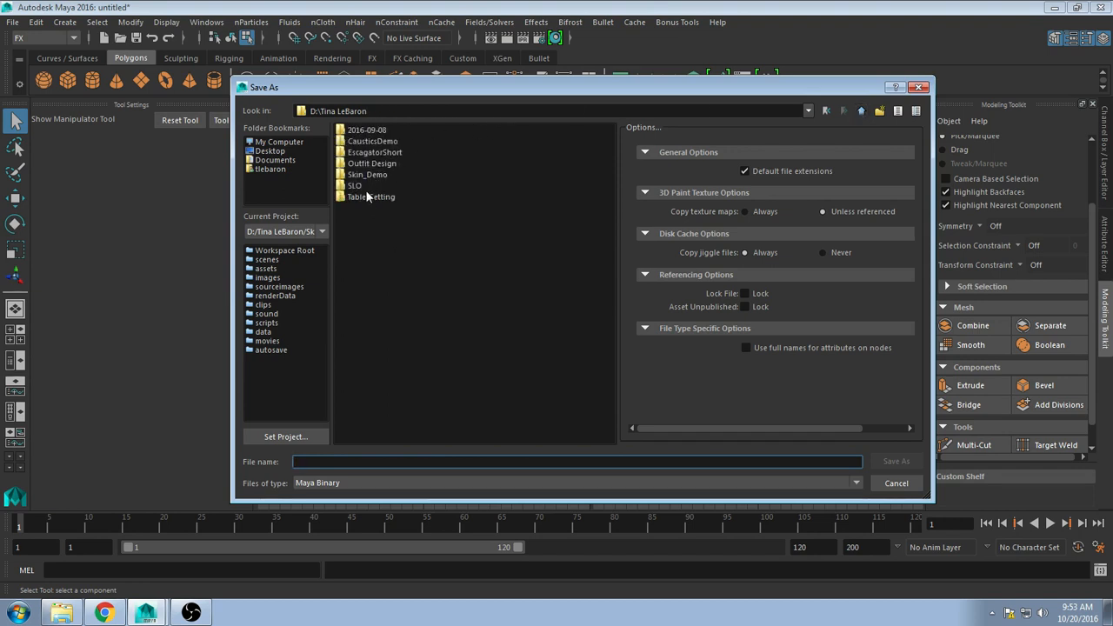
{"action": "right_click", "coordinate": [391, 249]}
{"action": "left_click", "coordinate": [418, 271]}
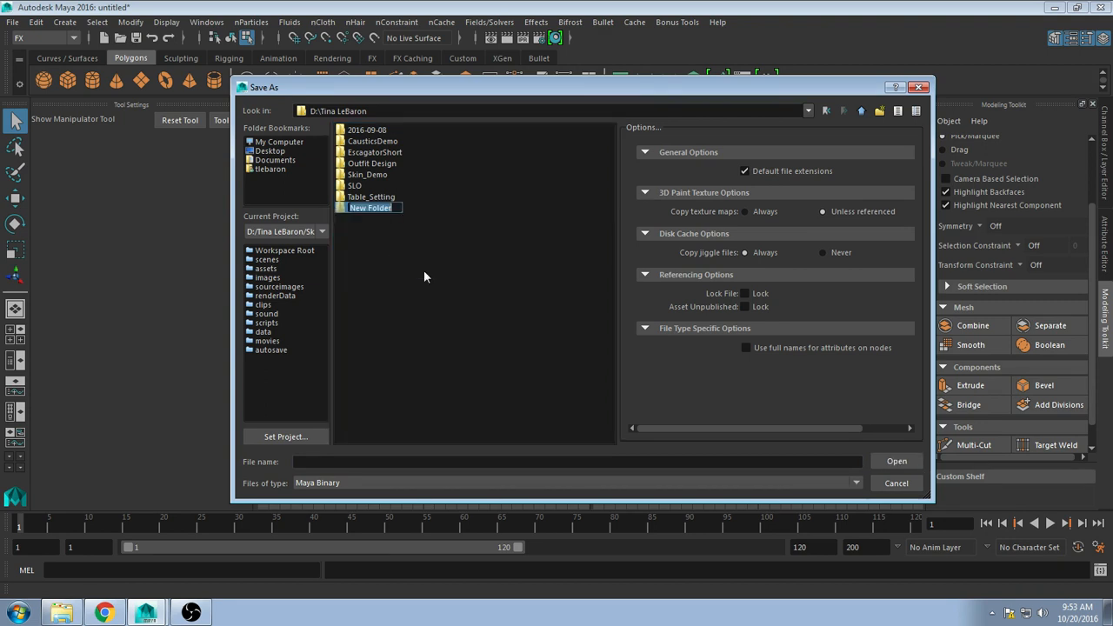
{"action": "type", "text": "bifrost_demos"}
{"action": "key", "text": "Return"}
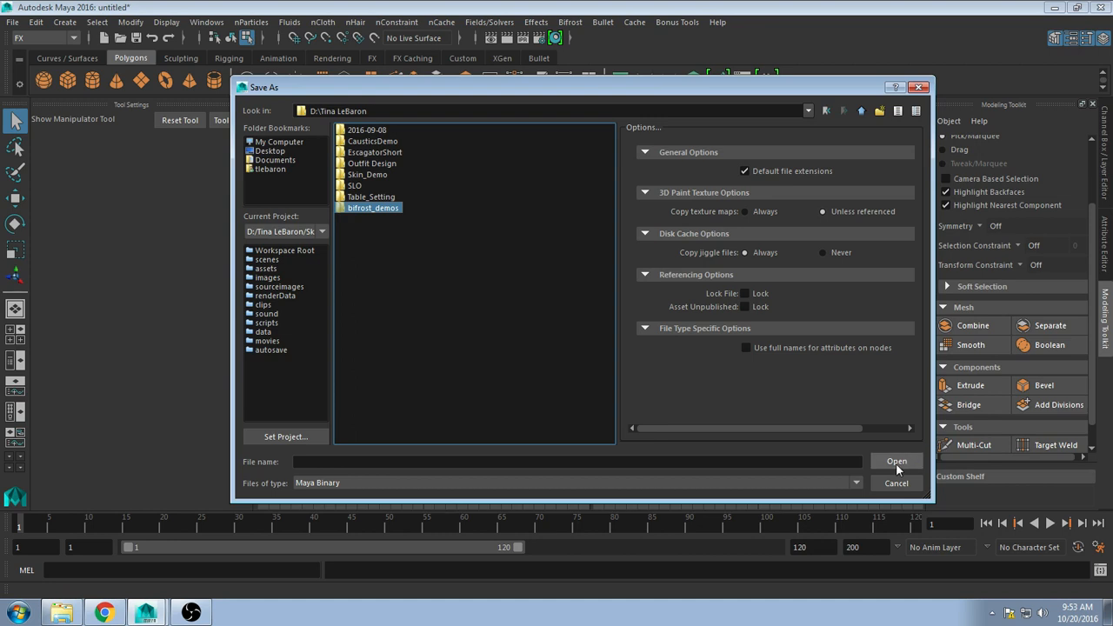
Step: Save the scene as a Maya Binary file named liquid, beside the bifrost_demos folder
{"action": "left_click", "coordinate": [427, 461]}
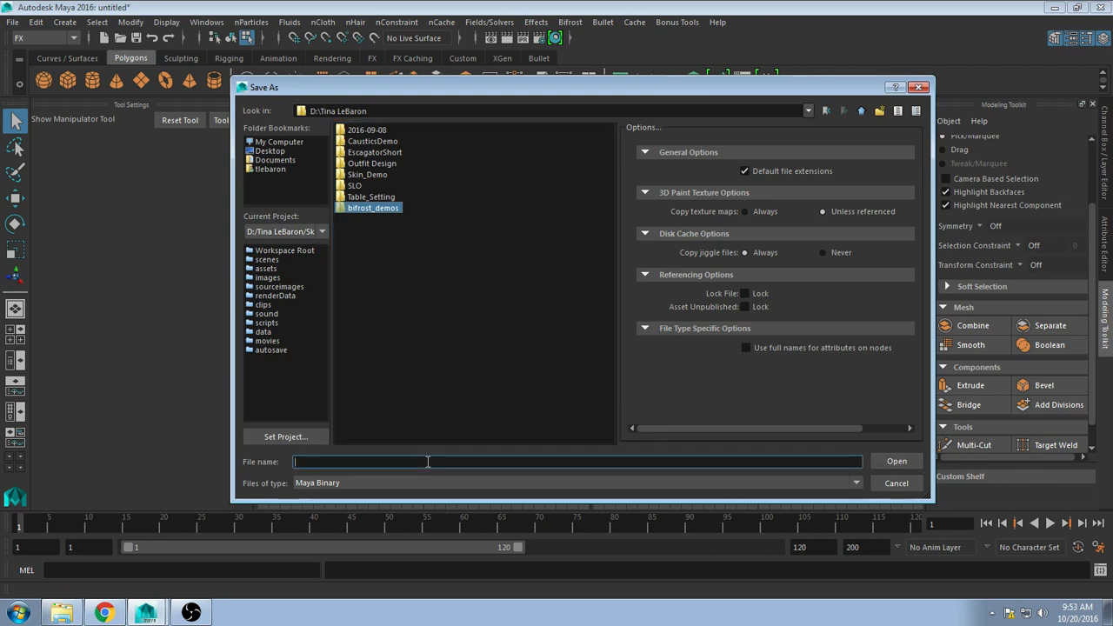
{"action": "type", "text": "liquid"}
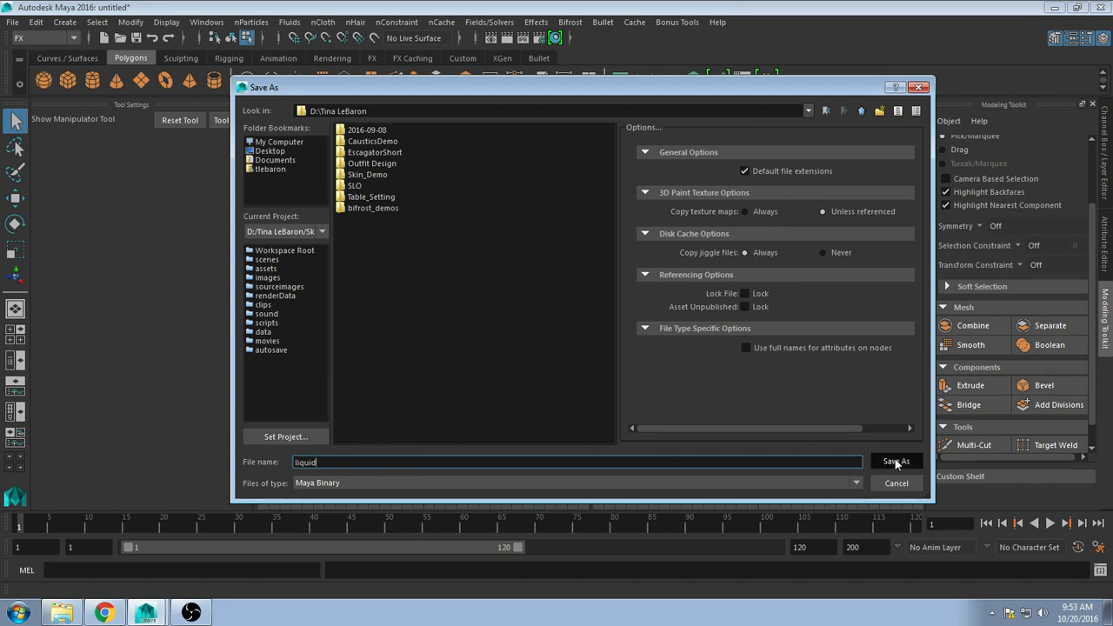
{"action": "left_click", "coordinate": [895, 462]}
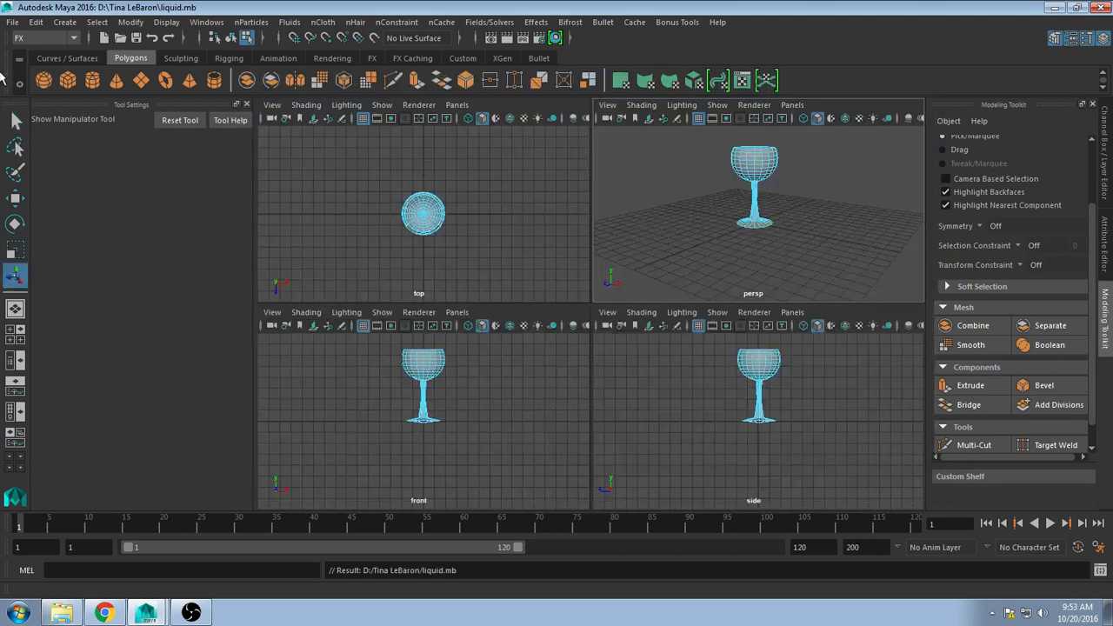
Step: Create a new project with the default name New_Project and the bifrost_demos folder as its location
{"action": "left_click", "coordinate": [10, 23]}
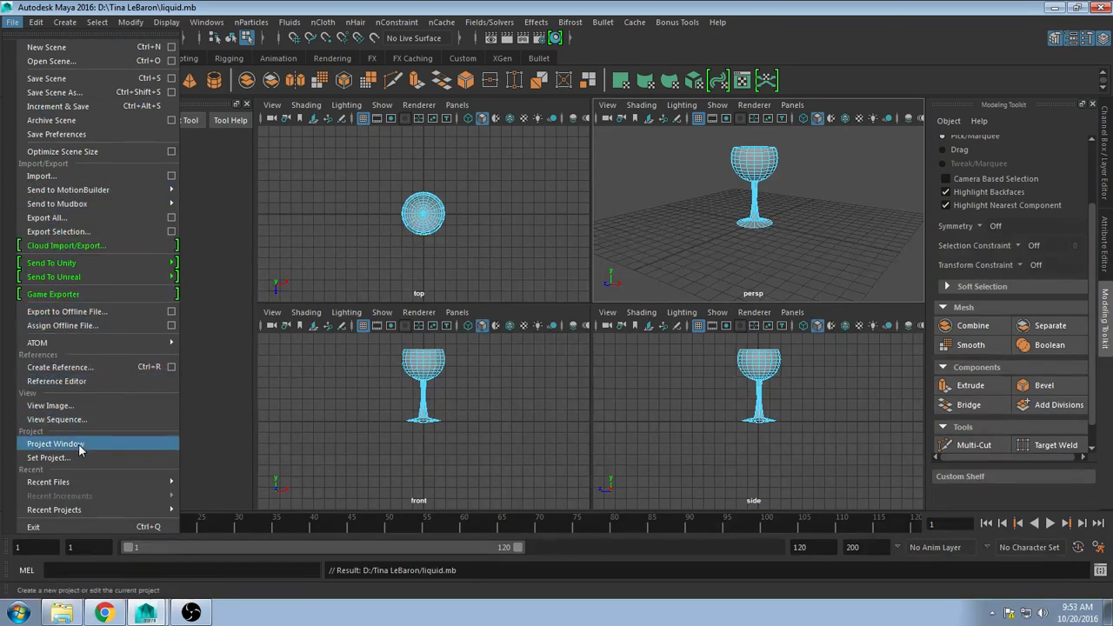
{"action": "left_click", "coordinate": [70, 443]}
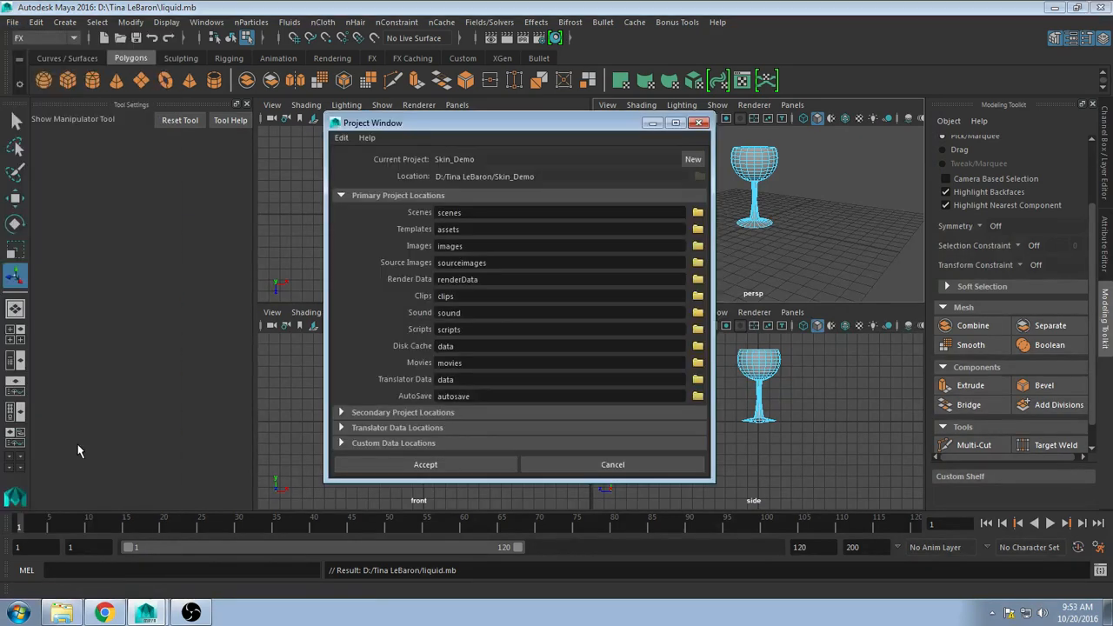
{"action": "left_click", "coordinate": [693, 160]}
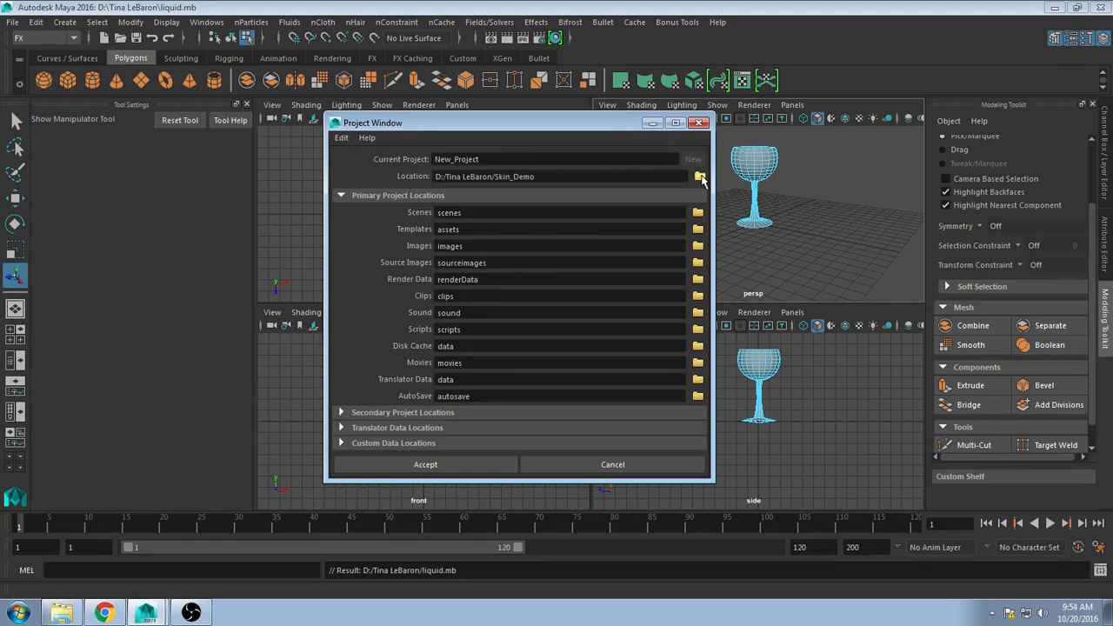
{"action": "left_click", "coordinate": [699, 178]}
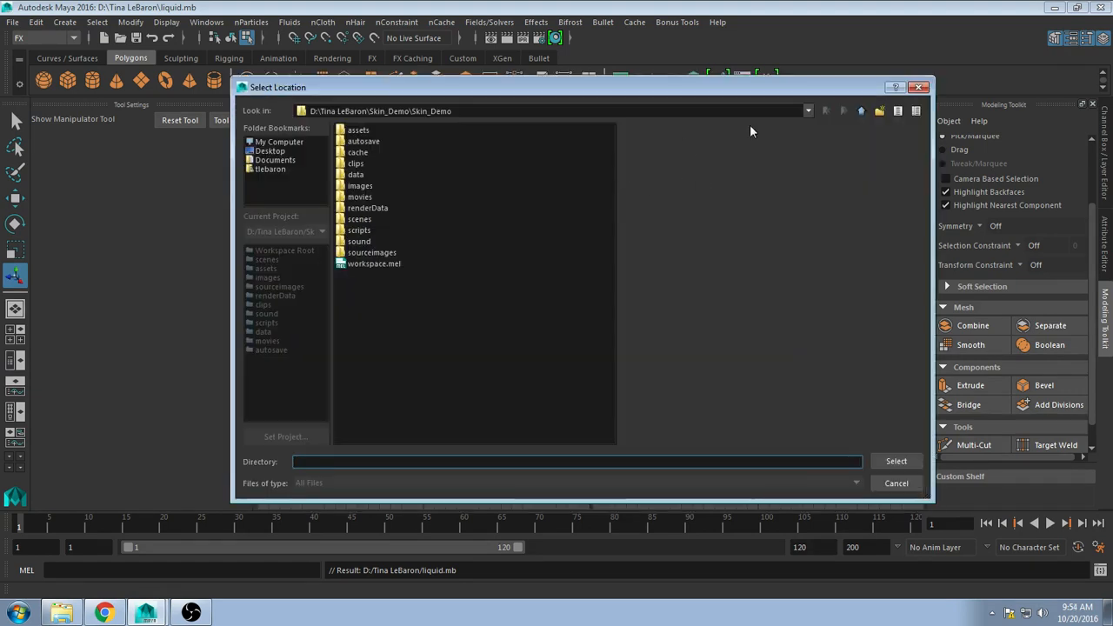
{"action": "left_click", "coordinate": [862, 110]}
{"action": "left_click", "coordinate": [862, 110]}
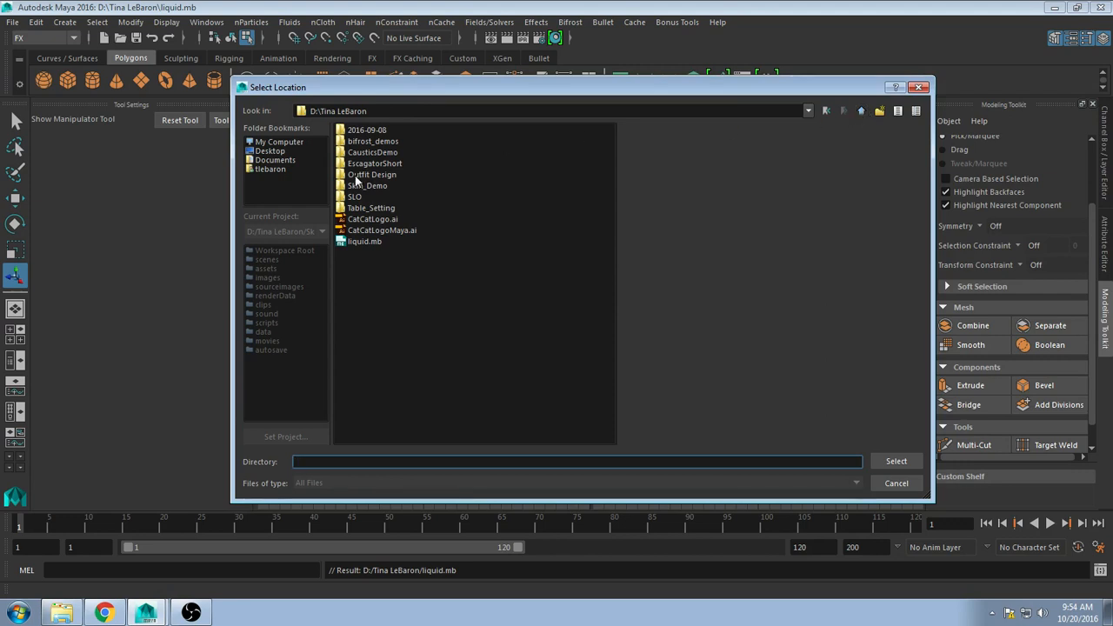
{"action": "left_click", "coordinate": [367, 143]}
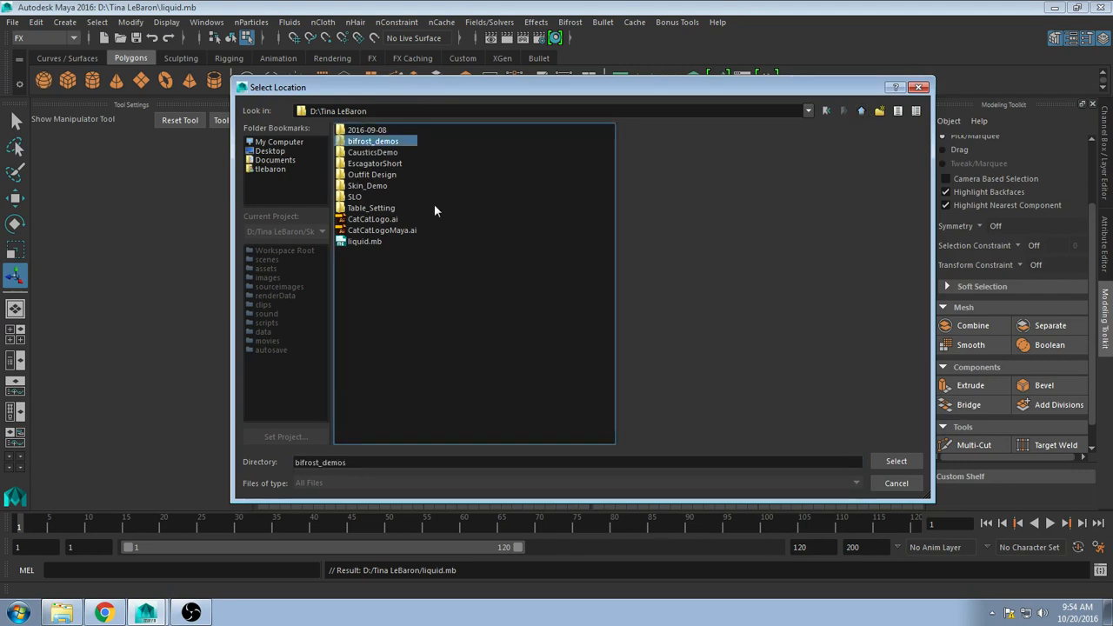
{"action": "left_click", "coordinate": [896, 462]}
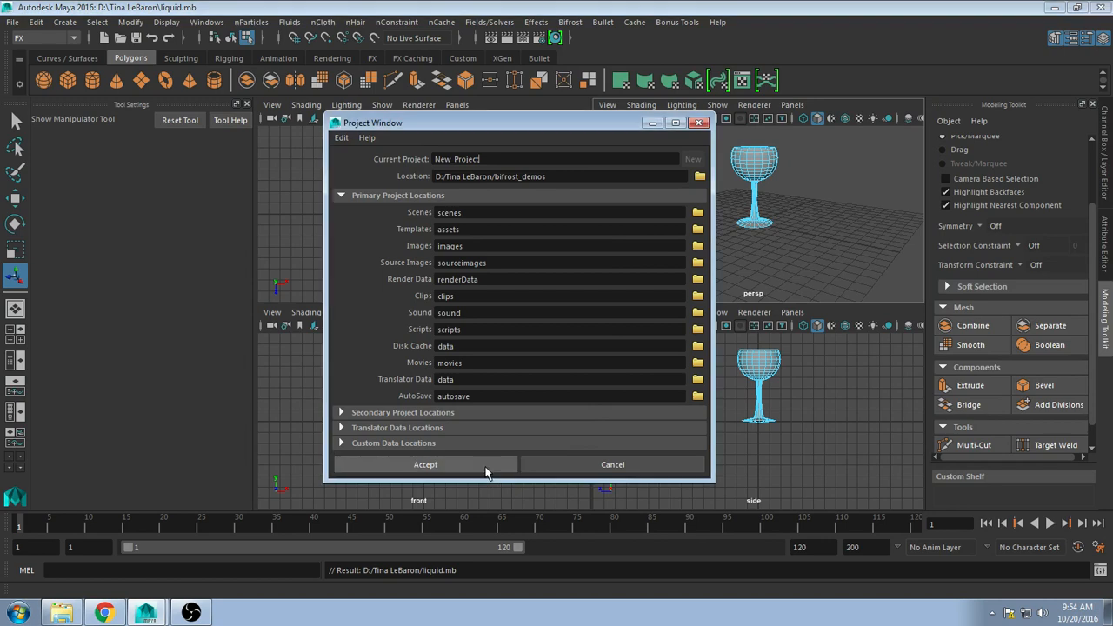
{"action": "left_click", "coordinate": [485, 465]}
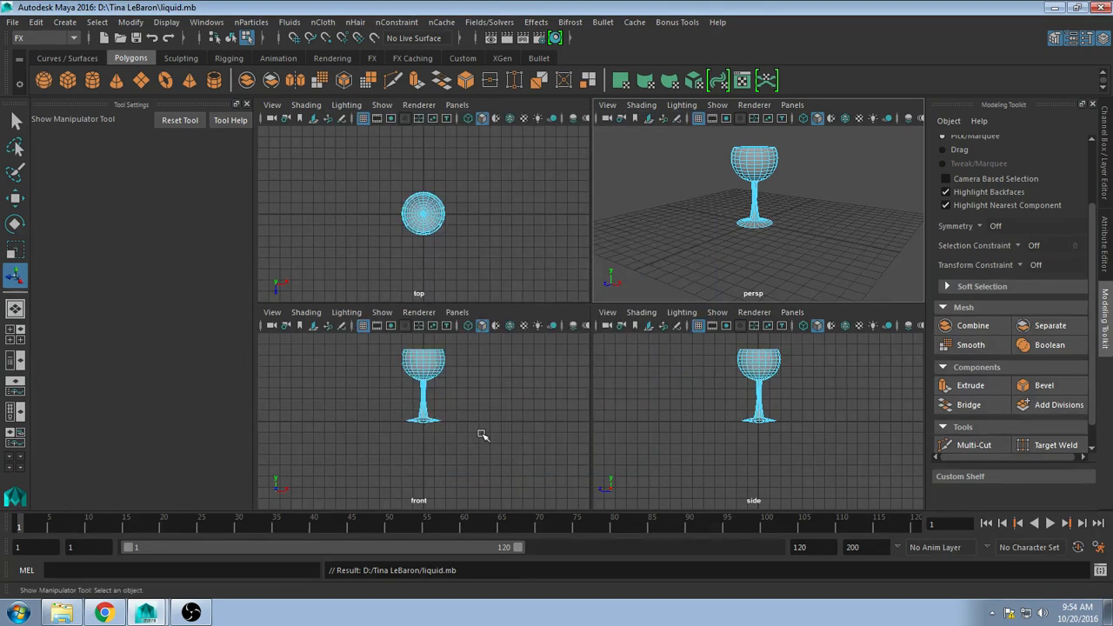
Step: Create a mia_material_x material in Hypershade and minimize the Hypershade window
{"action": "left_click", "coordinate": [556, 37]}
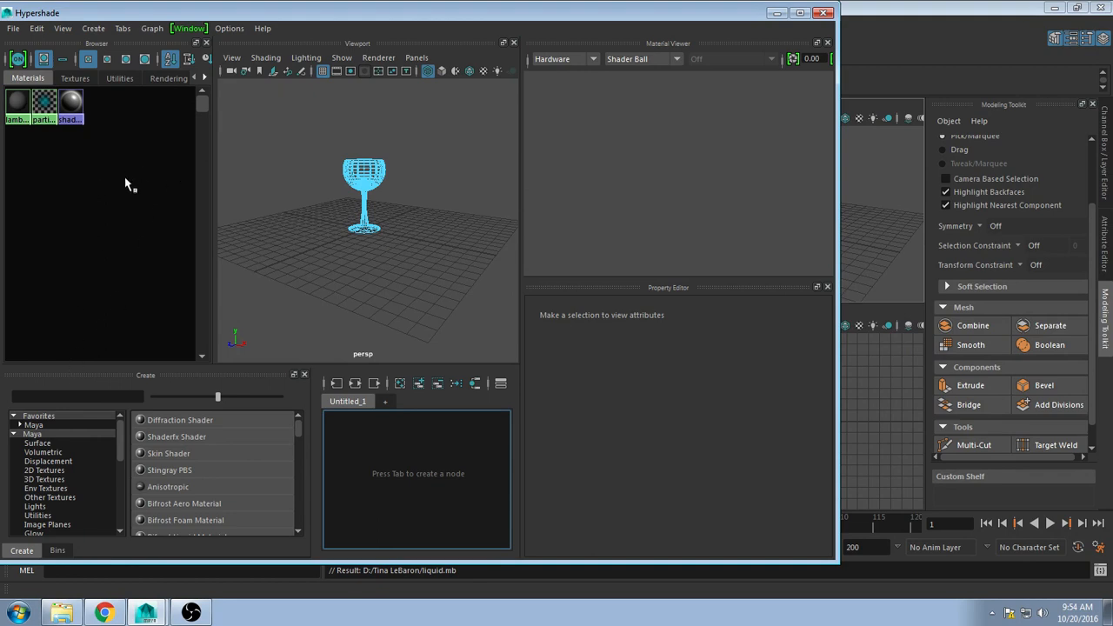
{"action": "left_click", "coordinate": [85, 397]}
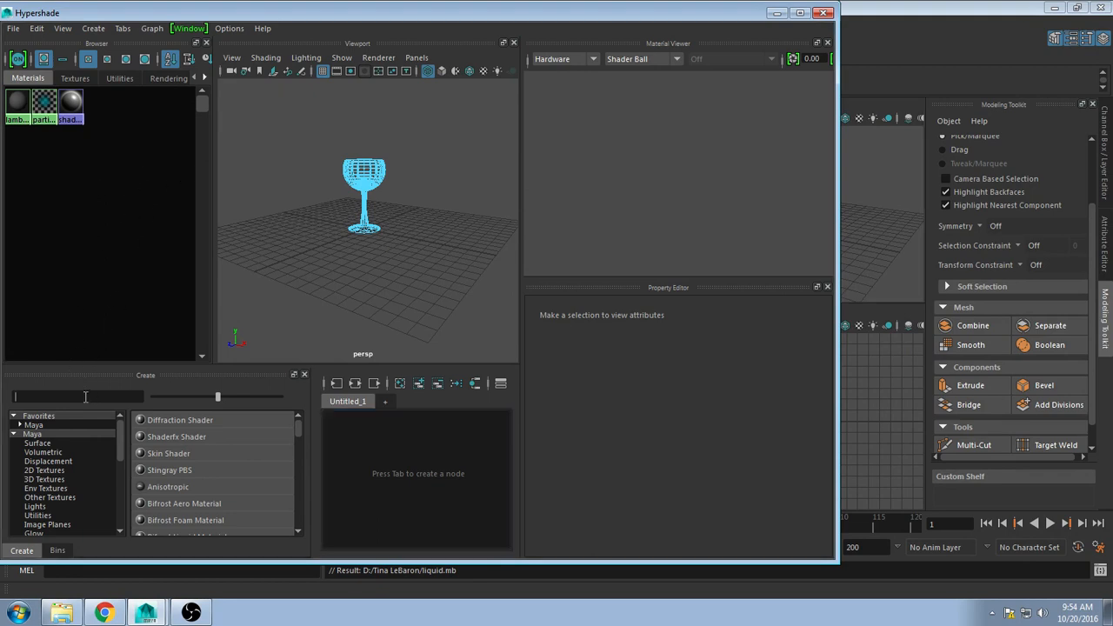
{"action": "type", "text": "mia"}
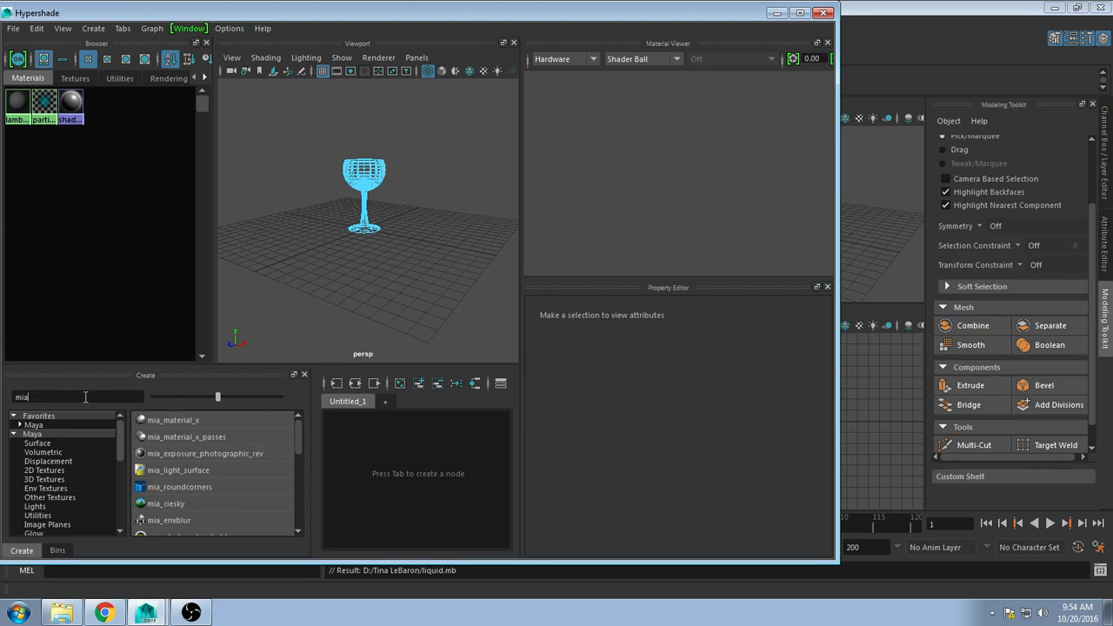
{"action": "left_click", "coordinate": [173, 419]}
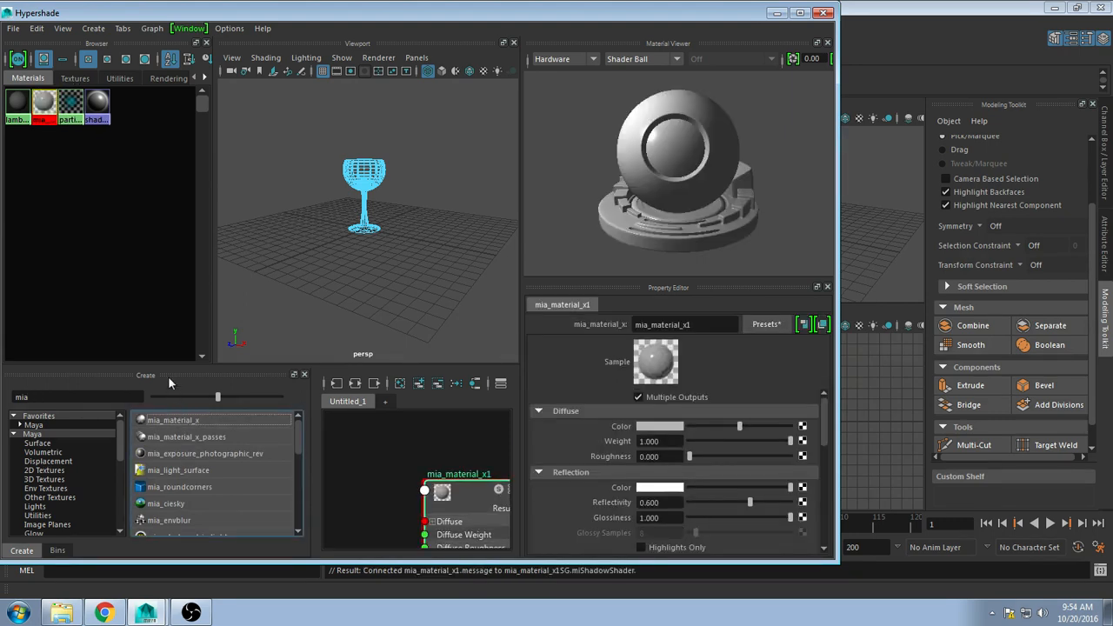
{"action": "left_click", "coordinate": [777, 12]}
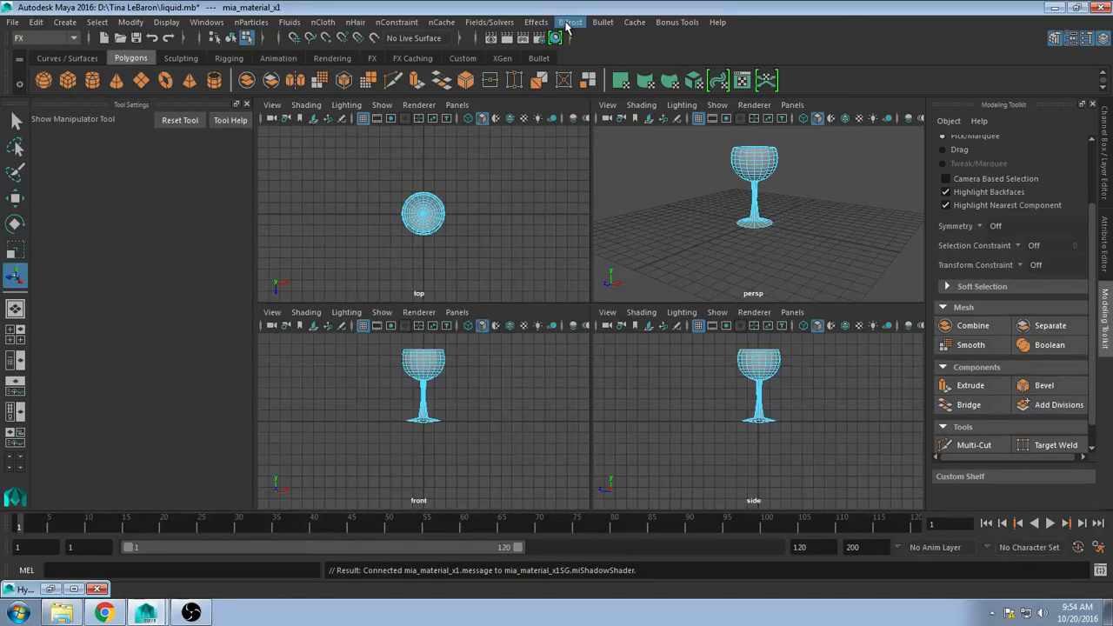
Step: Switch to the Rendering menu set and set the scene's renderer to mental ray in the Render Settings
{"action": "left_click", "coordinate": [73, 37]}
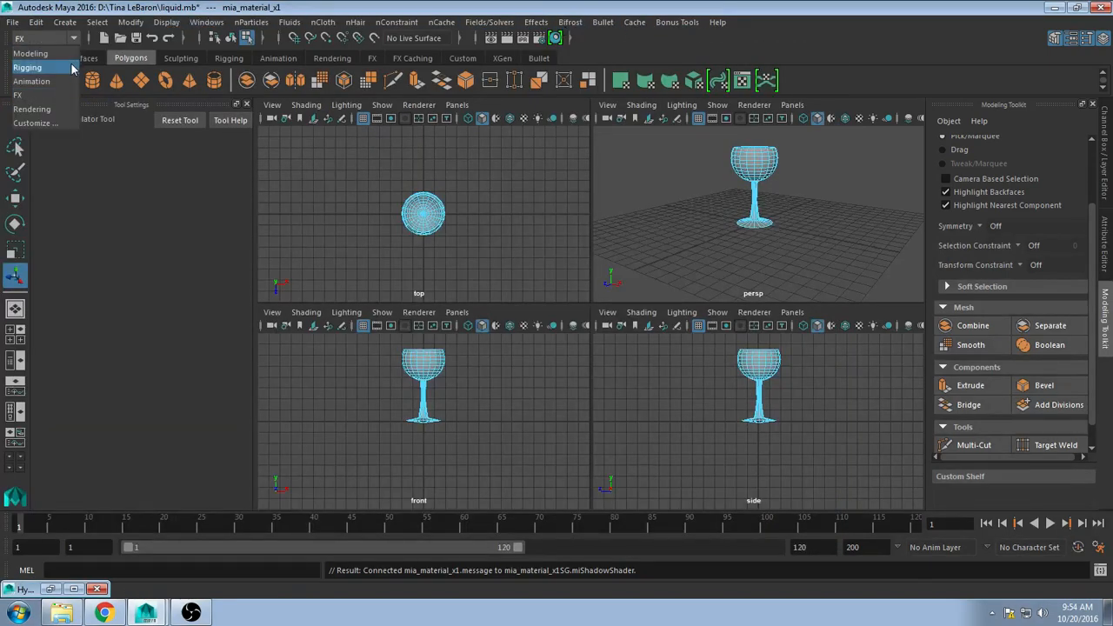
{"action": "left_click", "coordinate": [70, 108]}
{"action": "left_click", "coordinate": [363, 22]}
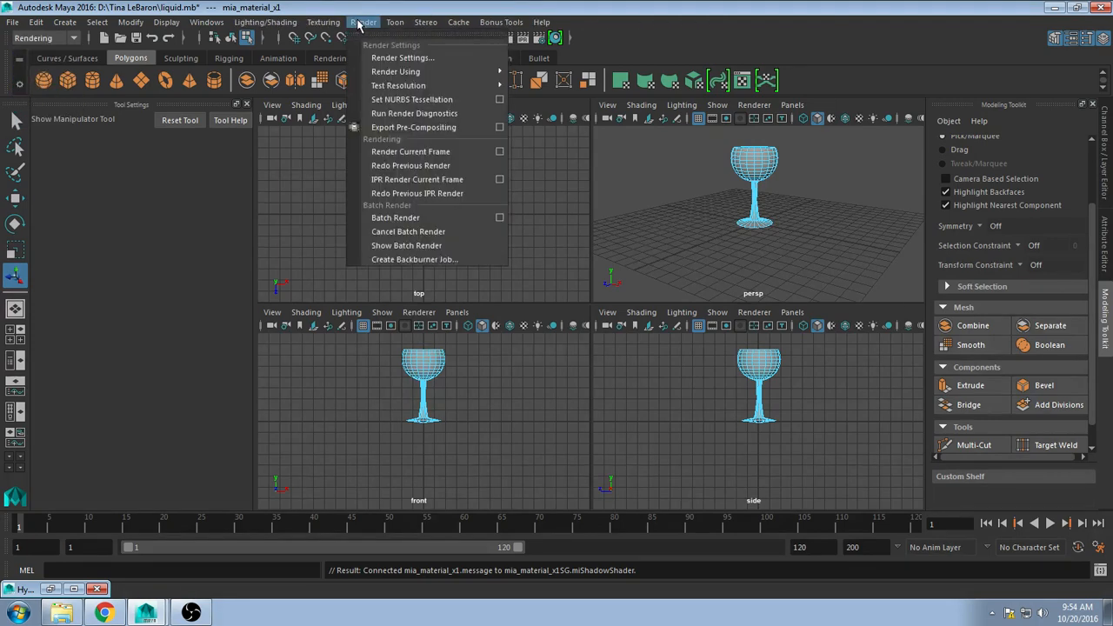
{"action": "left_click", "coordinate": [387, 58]}
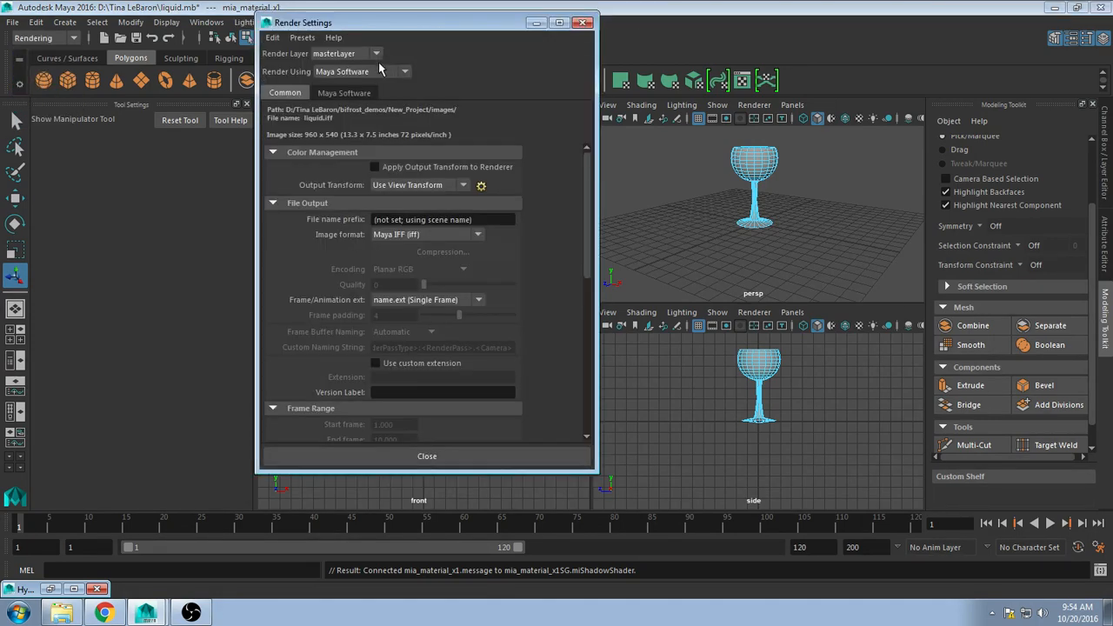
{"action": "left_click", "coordinate": [405, 72]}
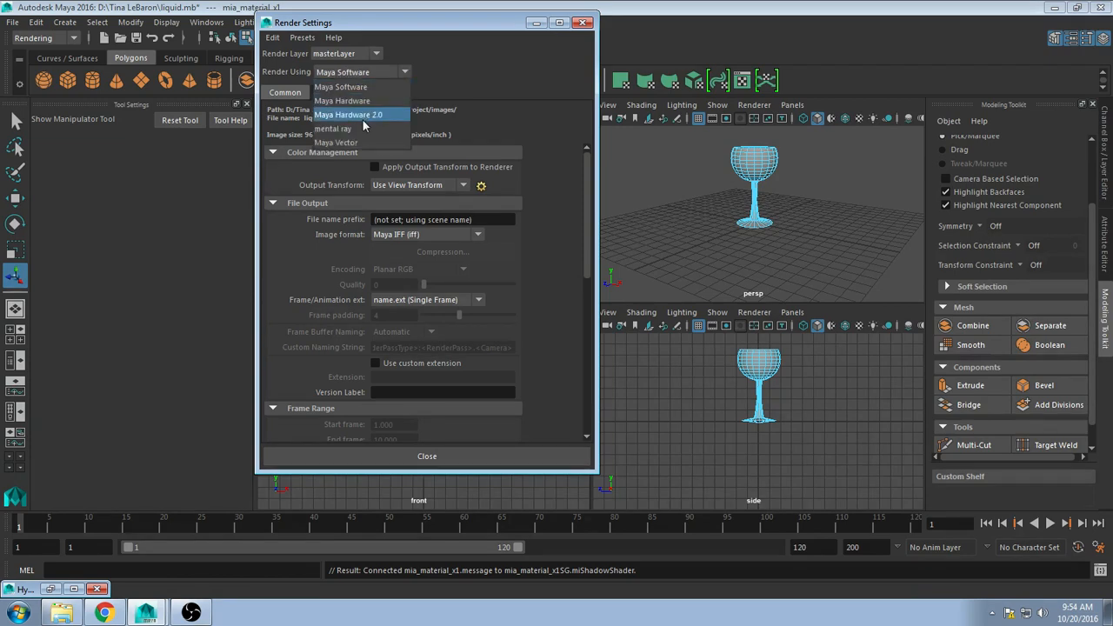
{"action": "left_click", "coordinate": [359, 130]}
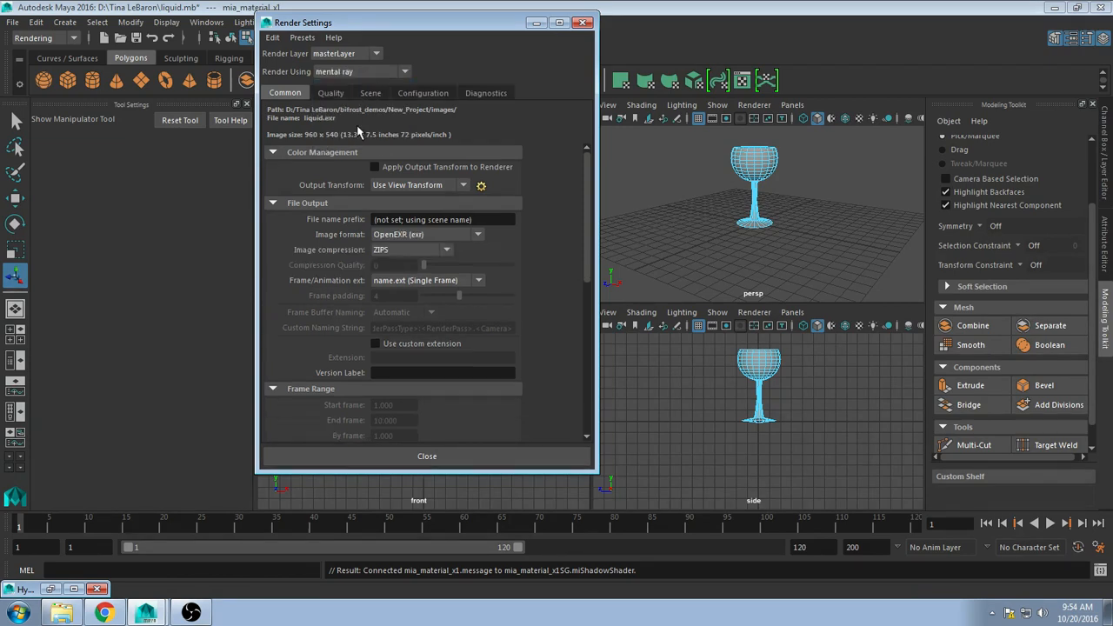
{"action": "left_click", "coordinate": [583, 23]}
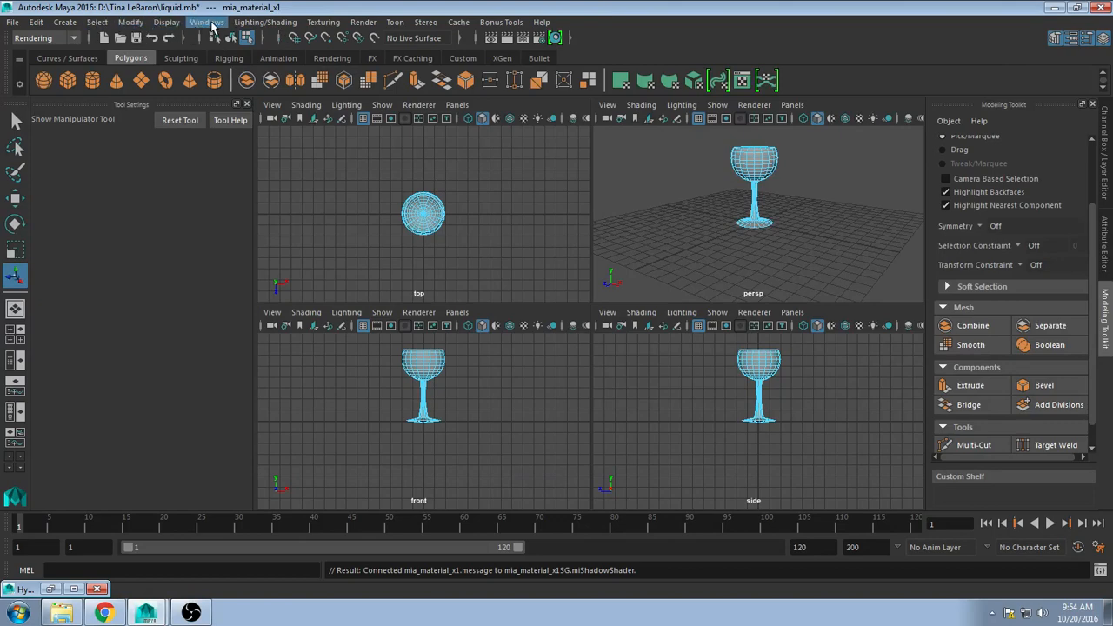
Step: Review which plug-ins are loaded in the Plug-in Manager and close it
{"action": "left_click", "coordinate": [208, 24]}
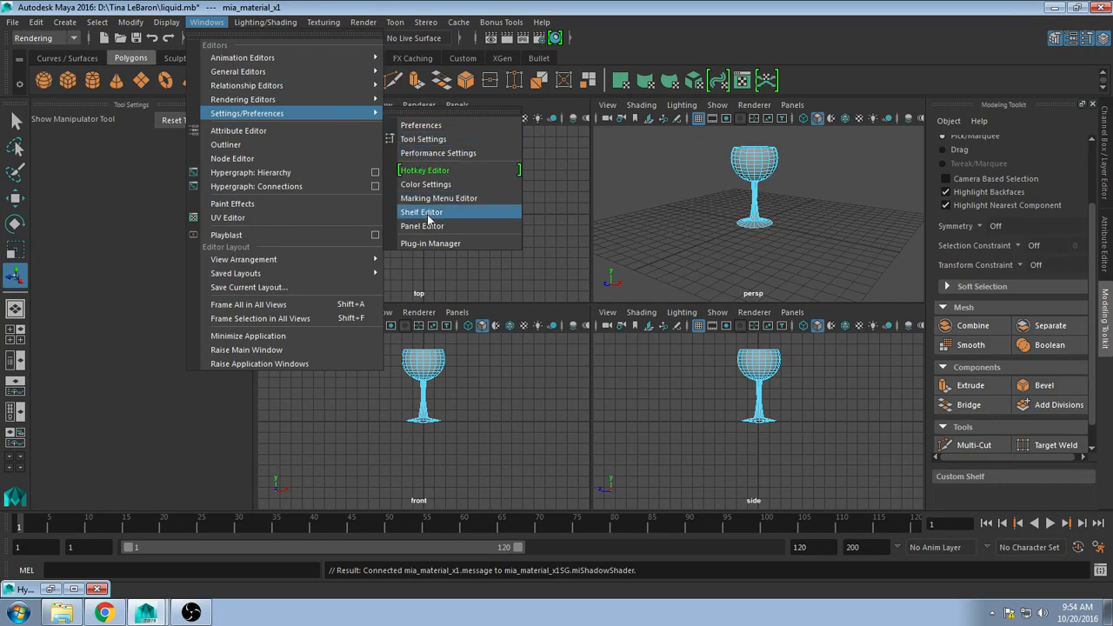
{"action": "left_click", "coordinate": [431, 244]}
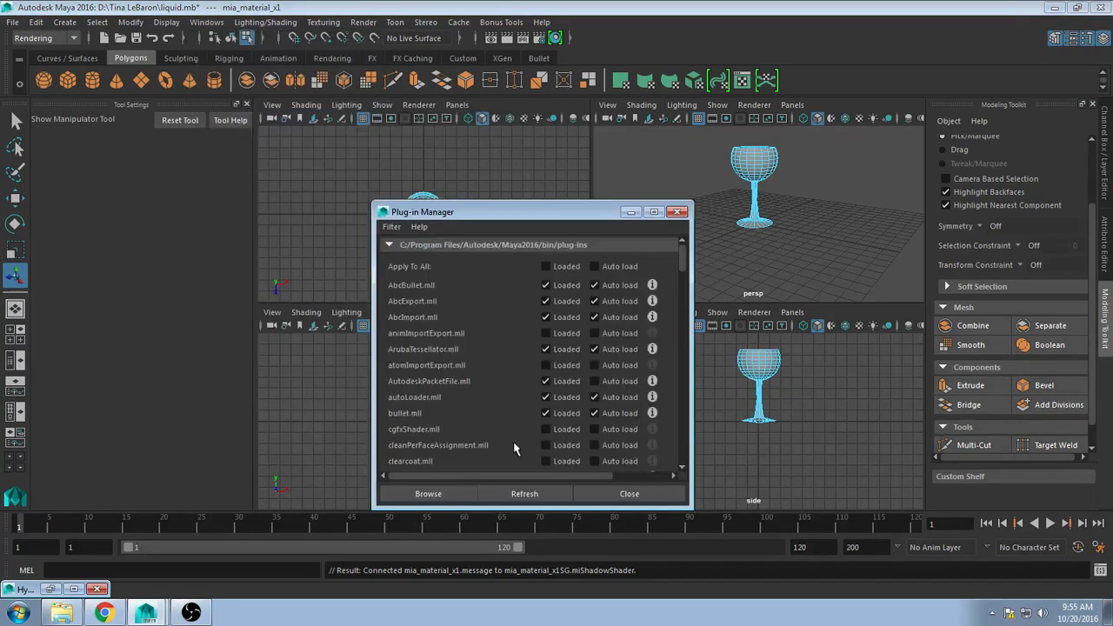
{"action": "scroll", "coordinate": [513, 448], "scroll_direction": "down", "scroll_amount": 12}
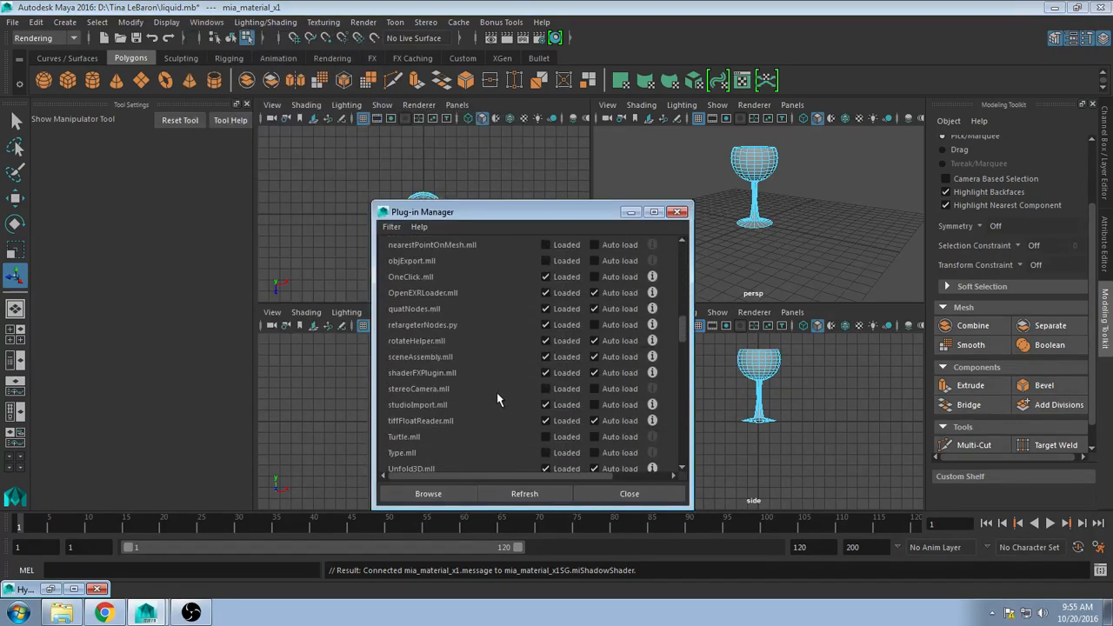
{"action": "scroll", "coordinate": [497, 399], "scroll_direction": "down", "scroll_amount": 6}
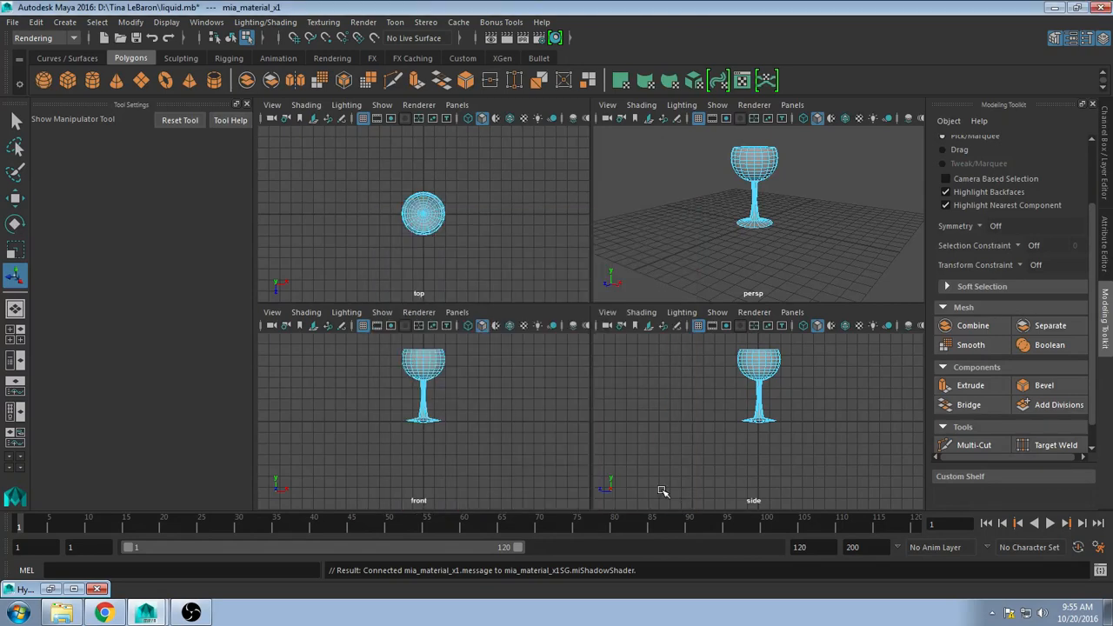
{"action": "left_click", "coordinate": [658, 499]}
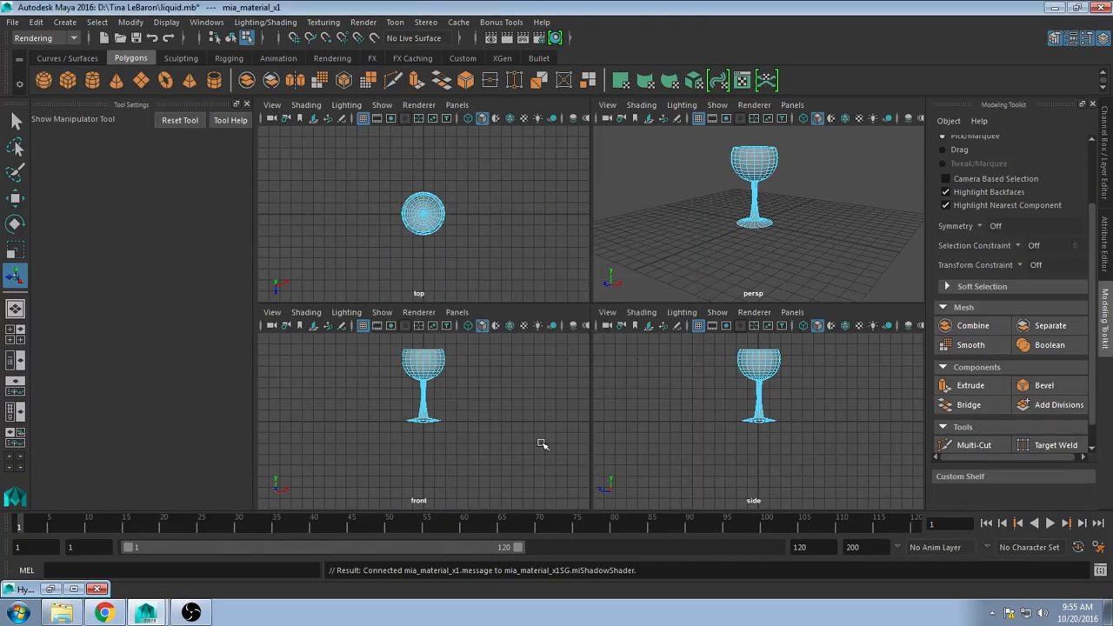
Step: Replace the settings of mia_material_x1 with the GlassSolid preset in Hypershade
{"action": "left_click", "coordinate": [28, 591]}
{"action": "left_click", "coordinate": [39, 487]}
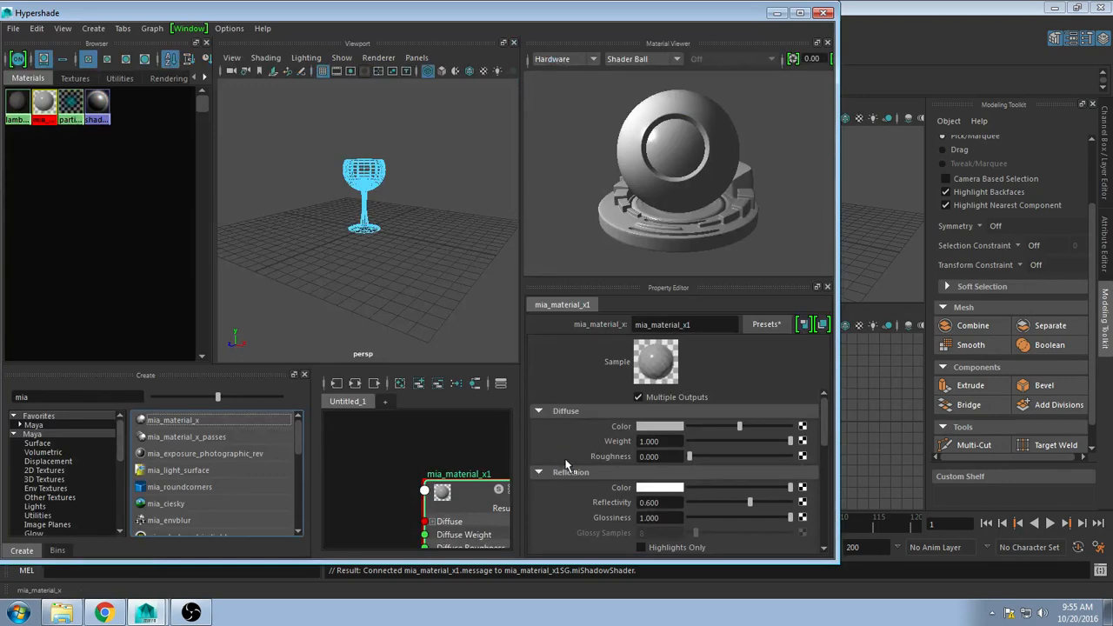
{"action": "left_click", "coordinate": [766, 325]}
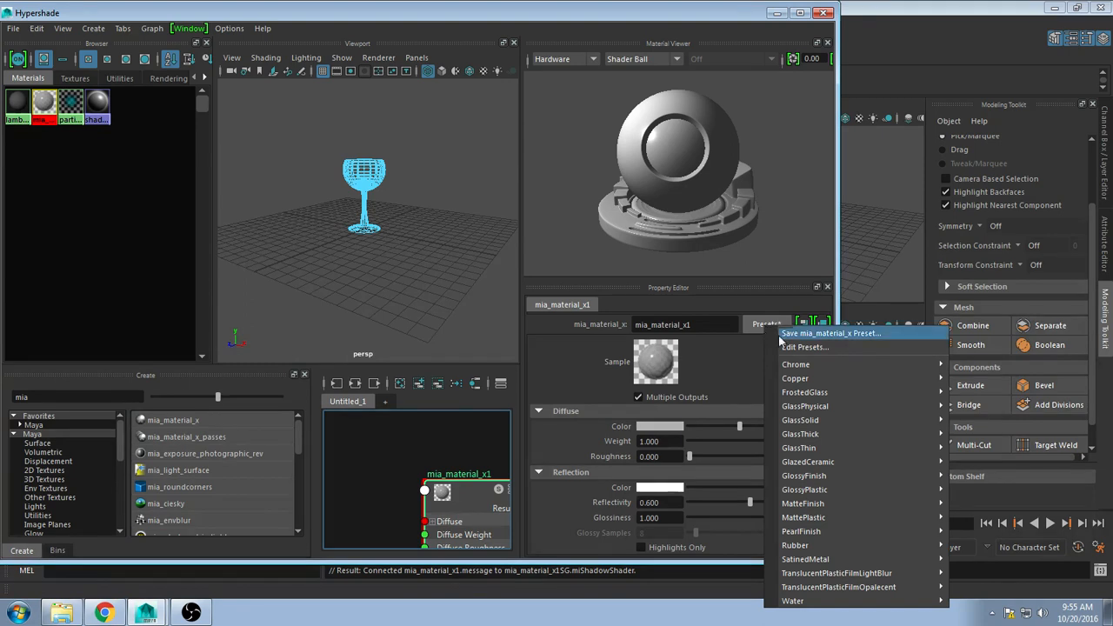
{"action": "mouse_move", "coordinate": [813, 409]}
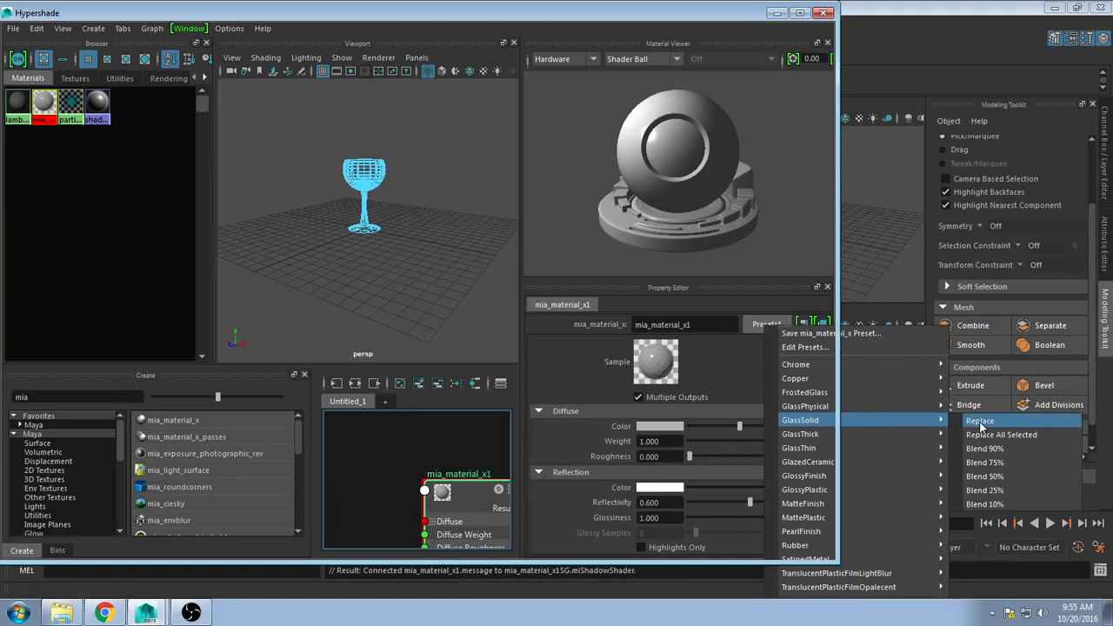
{"action": "left_click", "coordinate": [980, 422]}
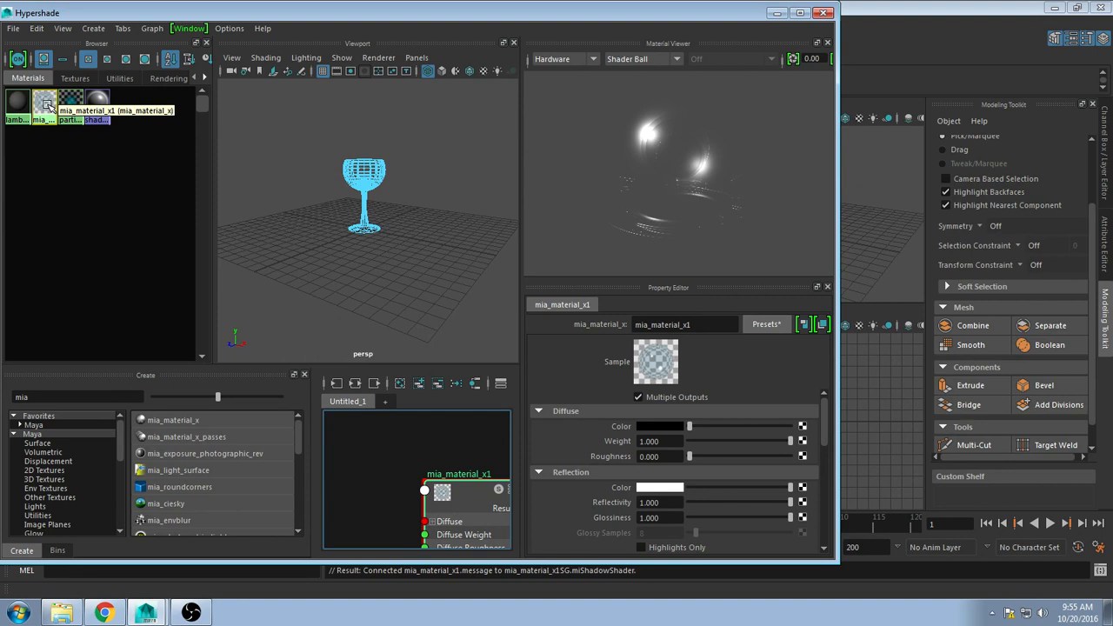
Step: Assign mia_material_x1 to the wine glass, show it shaded in the Hypershade viewport, and minimize Hypershade
{"action": "middle_click_drag", "start_coordinate": [48, 105], "coordinate": [364, 175]}
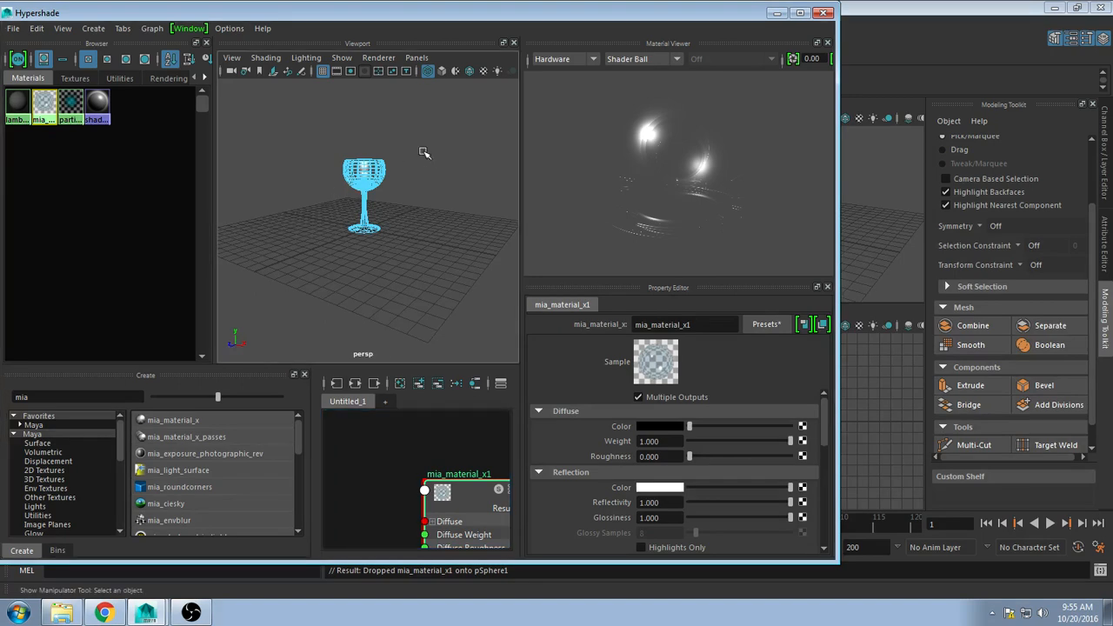
{"action": "key", "text": "7"}
{"action": "scroll", "coordinate": [395, 206], "scroll_direction": "up", "scroll_amount": 4}
{"action": "scroll", "coordinate": [393, 213], "scroll_direction": "down", "scroll_amount": 5}
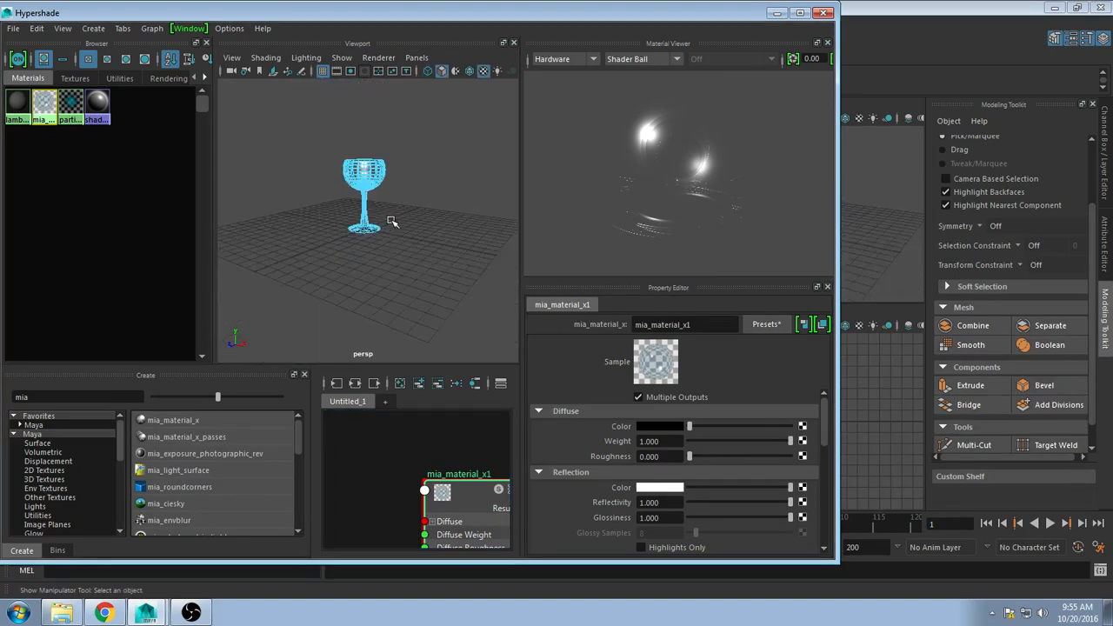
{"action": "scroll", "coordinate": [391, 217], "scroll_direction": "up", "scroll_amount": 2}
{"action": "left_click", "coordinate": [775, 14]}
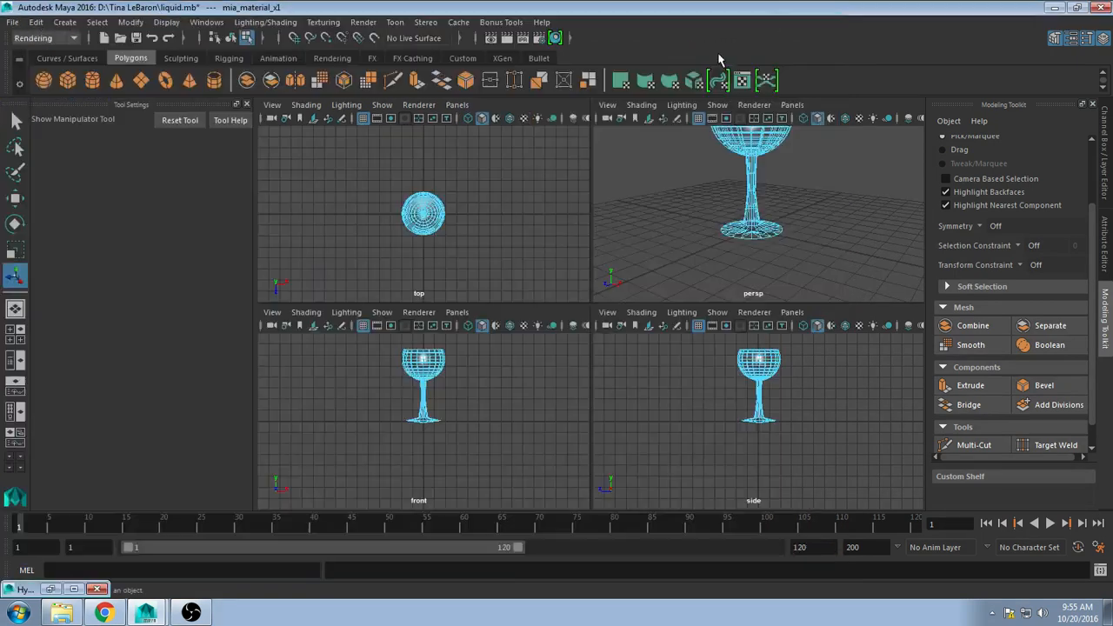
Step: Create a tall polygon cube whose base covers the whole grid so that it encloses the wine glass
{"action": "scroll", "coordinate": [715, 203], "scroll_direction": "down", "scroll_amount": 3}
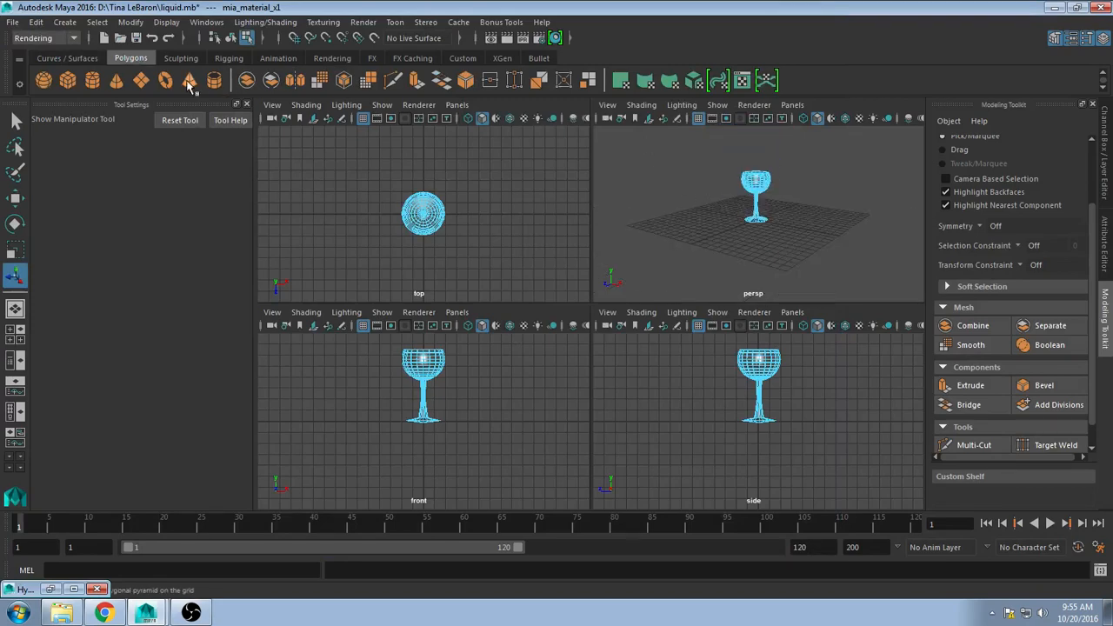
{"action": "left_click", "coordinate": [67, 80]}
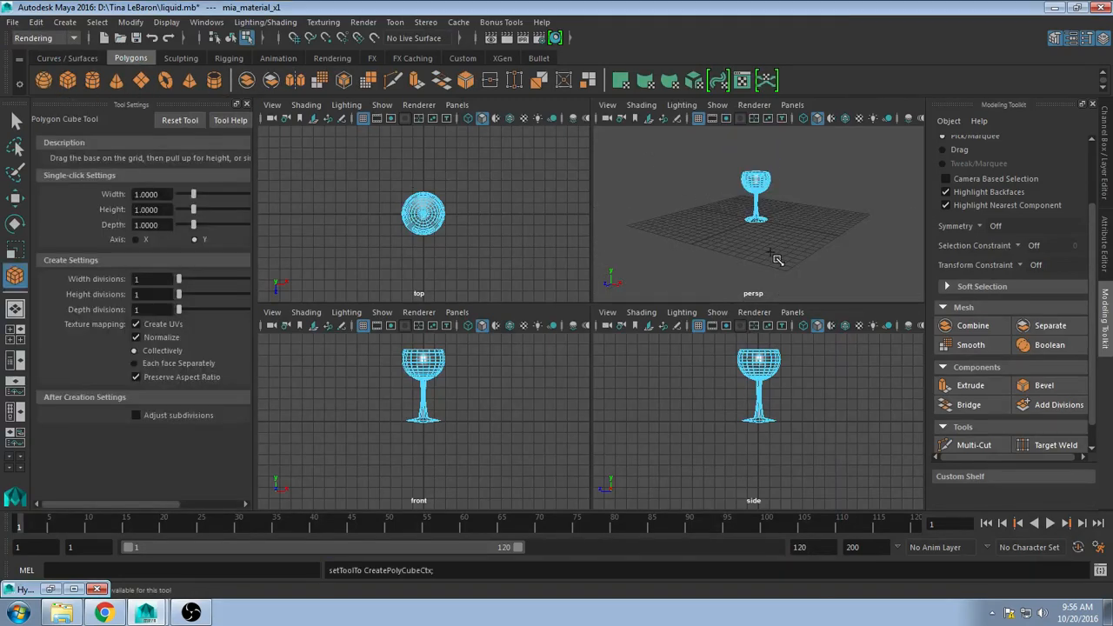
{"action": "left_click_drag", "start_coordinate": [628, 223], "coordinate": [889, 228]}
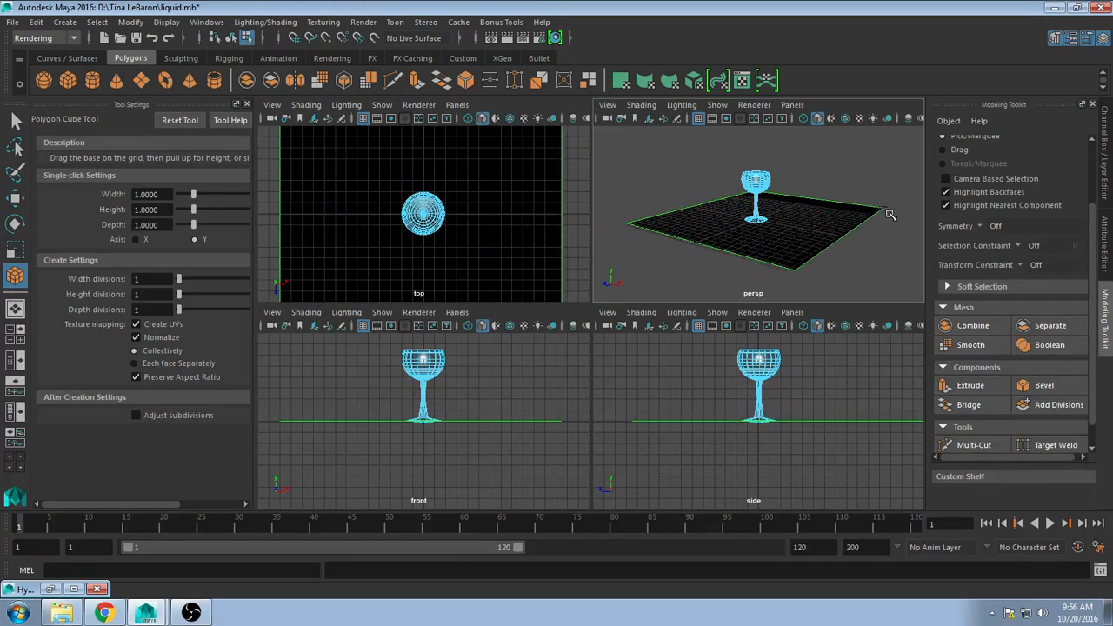
{"action": "left_click_drag", "start_coordinate": [789, 218], "coordinate": [759, 31]}
{"action": "key", "text": "q"}
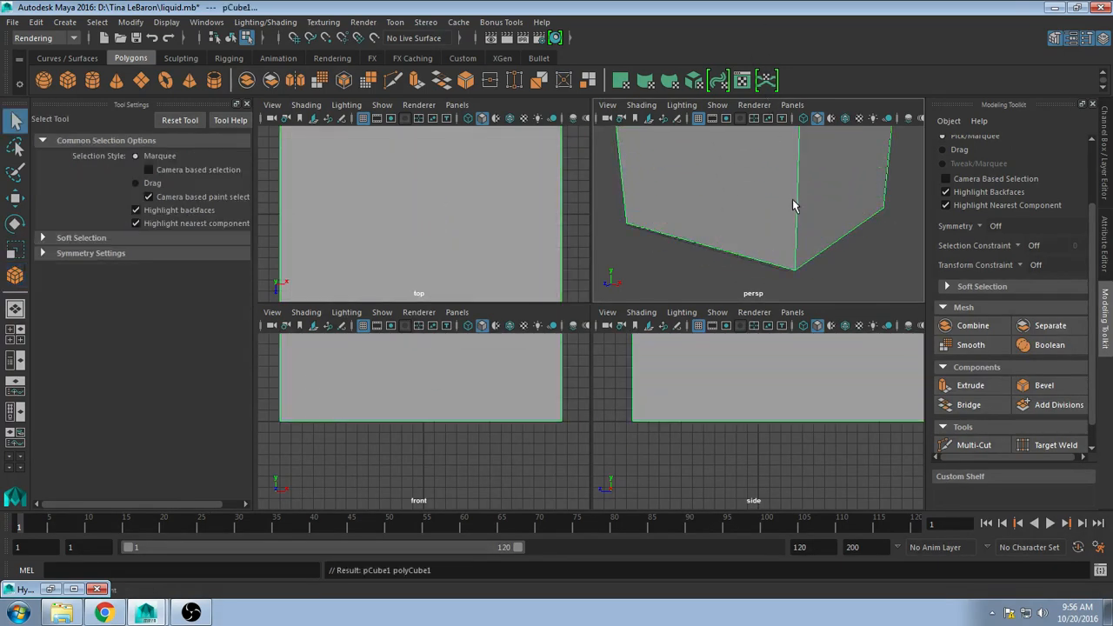
Step: Delete the side face of the large cube that faces the perspective camera, opening the box
{"action": "left_click_drag", "start_coordinate": [827, 203], "coordinate": [732, 205], "text": "alt"}
{"action": "middle_click_drag", "start_coordinate": [757, 200], "coordinate": [745, 273], "text": "alt"}
{"action": "key", "text": "f"}
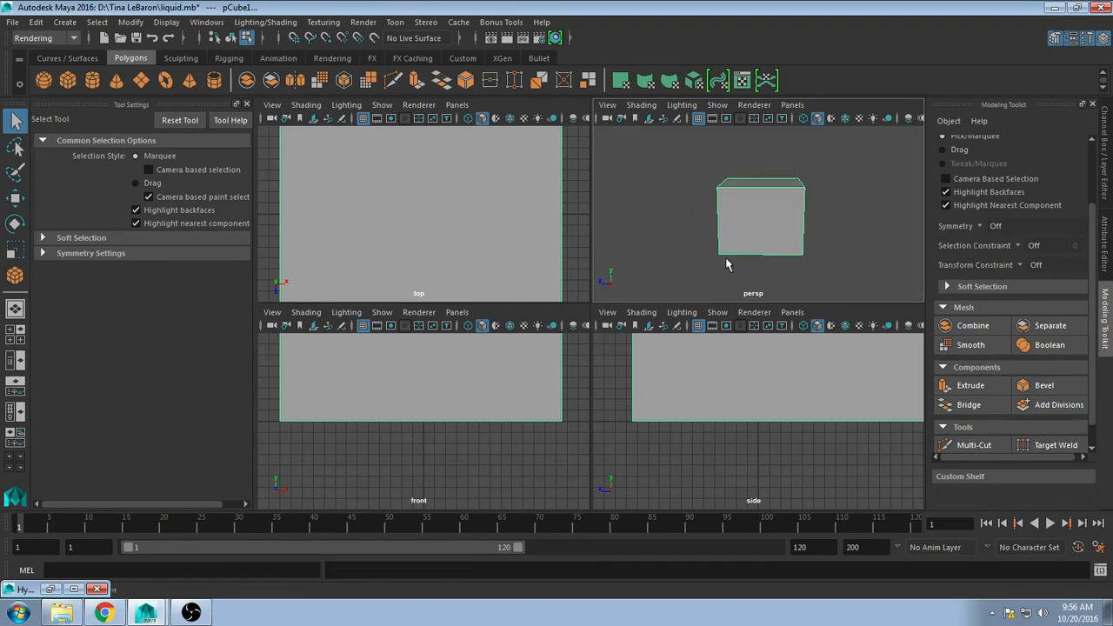
{"action": "key", "text": "F11"}
{"action": "left_click", "coordinate": [757, 220]}
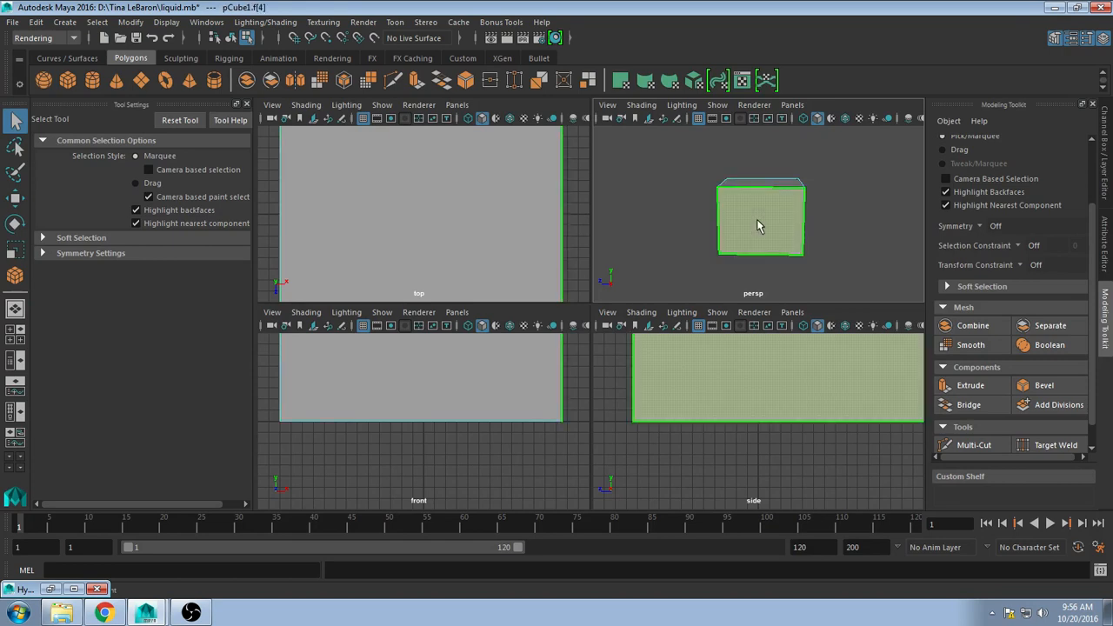
{"action": "key", "text": "Delete"}
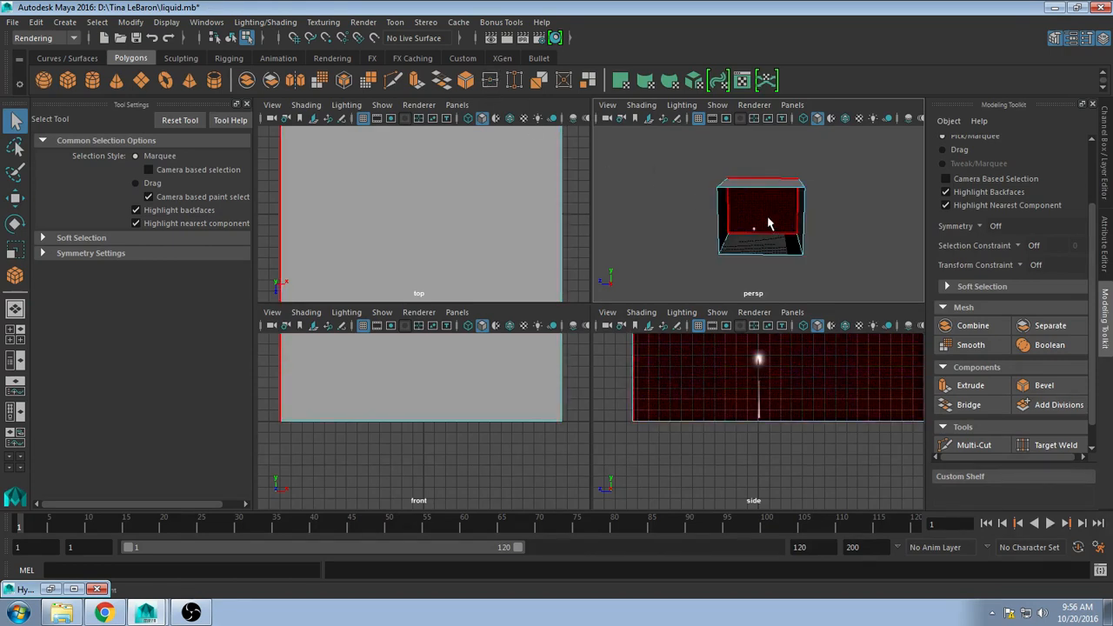
Step: Switch to the Modeling menu set and reverse the normals of the whole open box
{"action": "left_click", "coordinate": [811, 189]}
{"action": "left_click", "coordinate": [778, 210]}
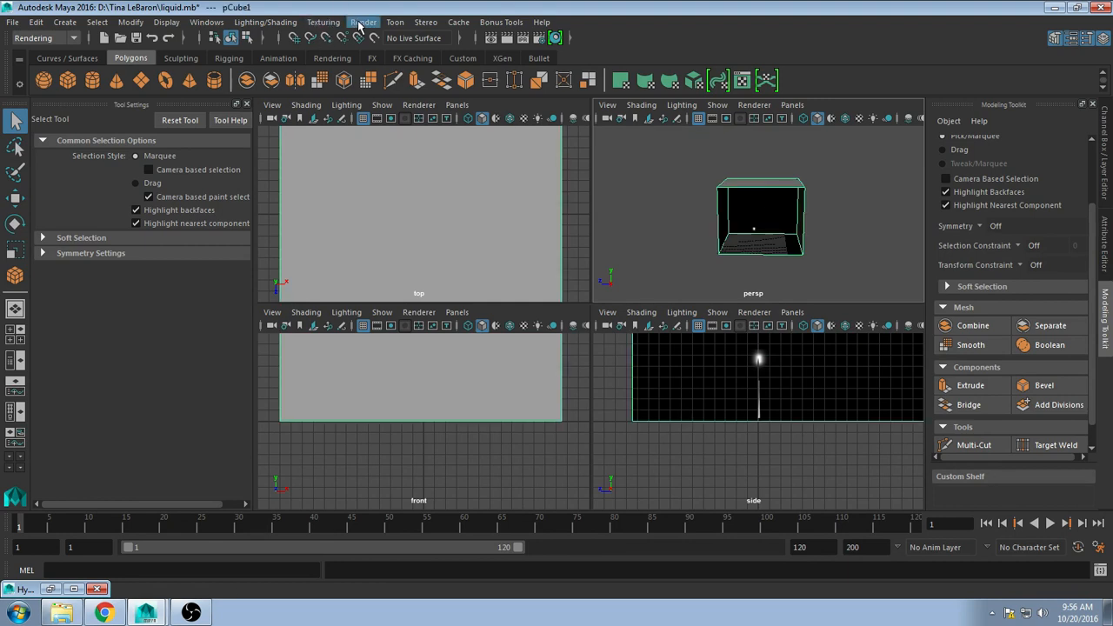
{"action": "left_click", "coordinate": [37, 39]}
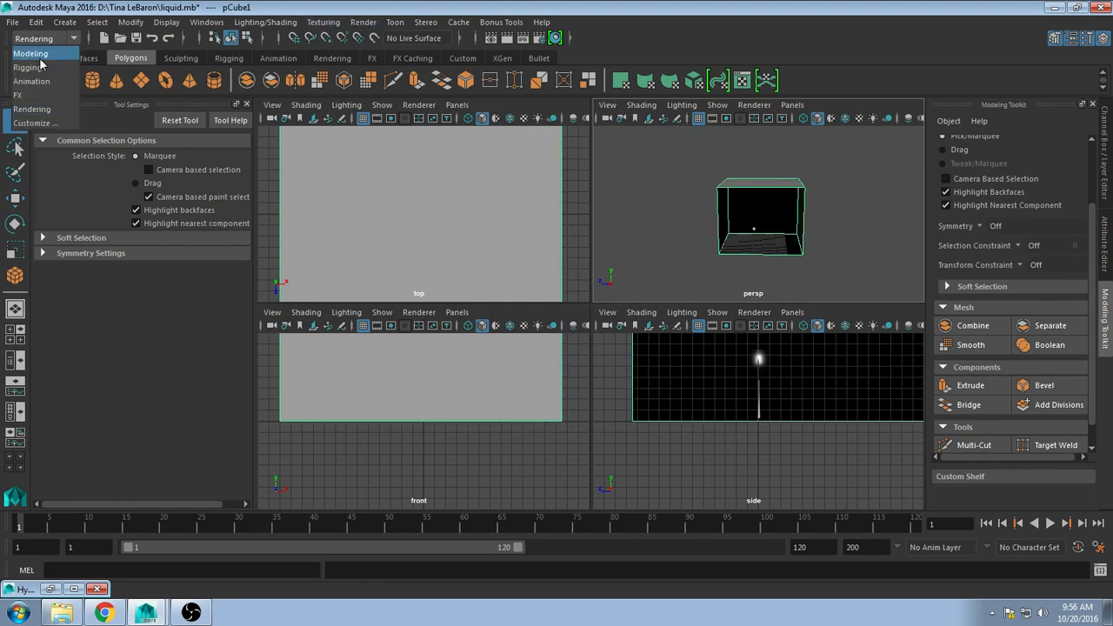
{"action": "left_click", "coordinate": [40, 57]}
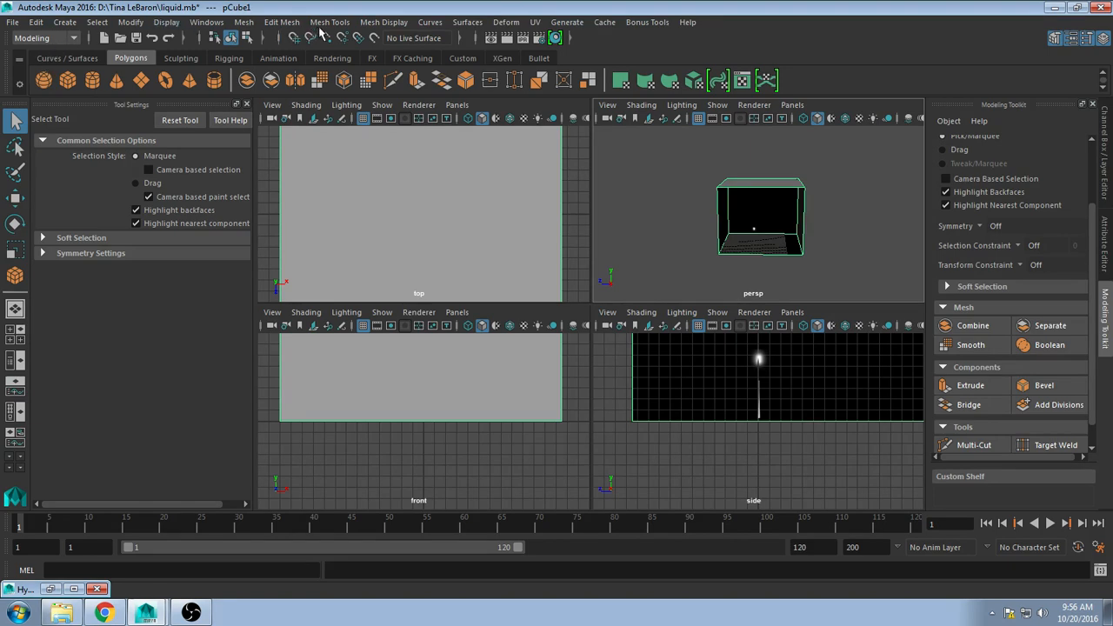
{"action": "left_click", "coordinate": [383, 22]}
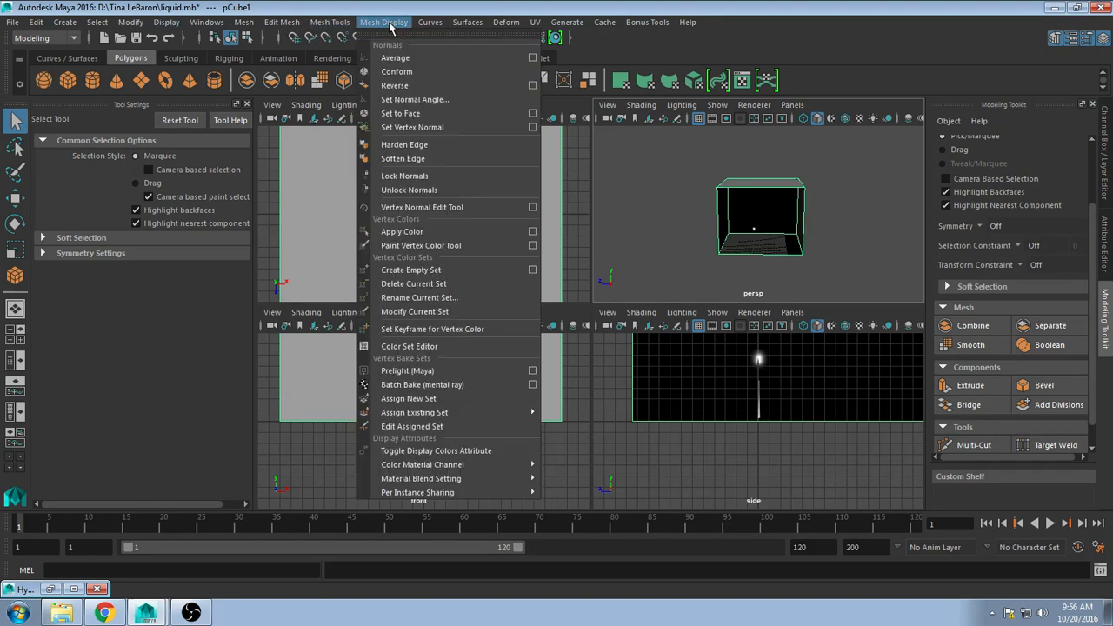
{"action": "left_click", "coordinate": [396, 86]}
{"action": "key", "text": "r"}
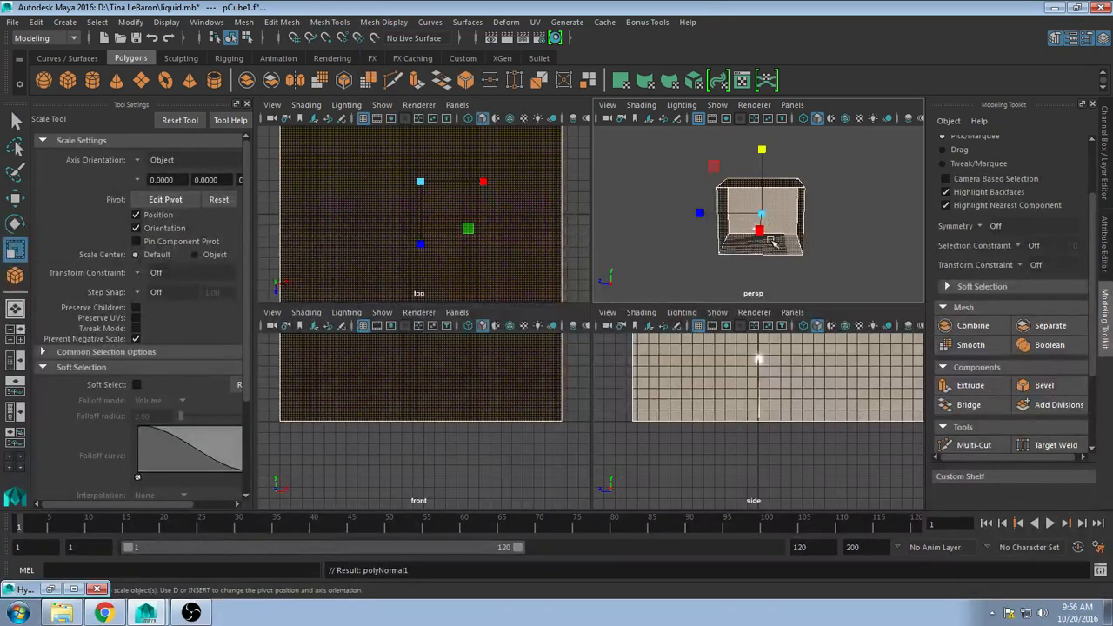
{"action": "mouse_move", "coordinate": [755, 245]}
{"action": "left_mouse_down", "text": "alt"}
{"action": "mouse_move", "coordinate": [738, 227]}
{"action": "mouse_move", "coordinate": [745, 233]}
{"action": "left_mouse_up", "text": "alt"}
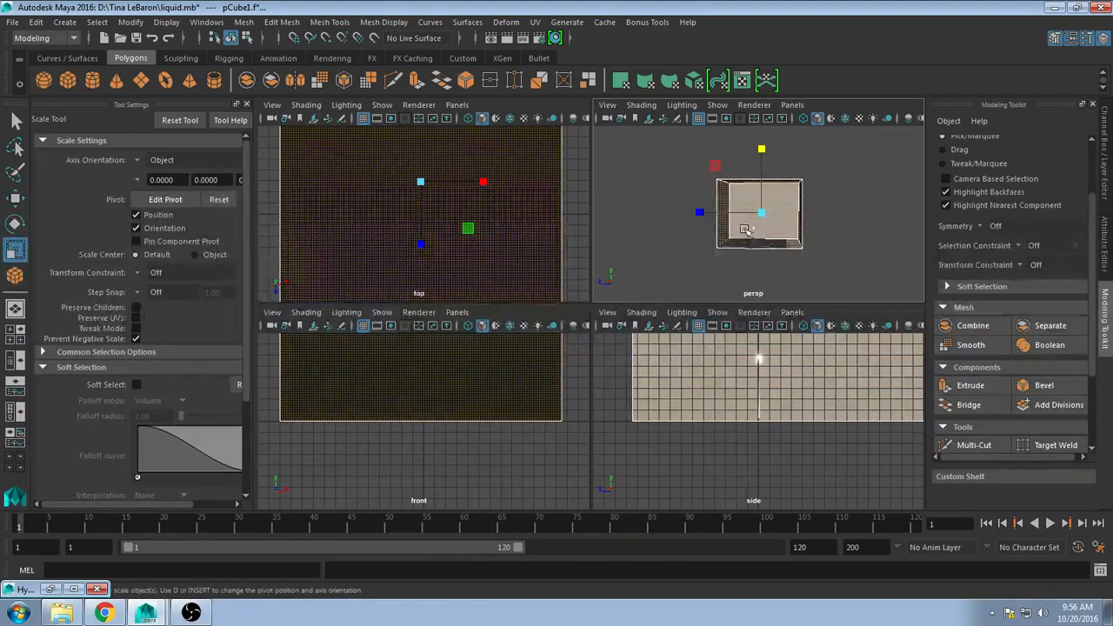
Step: Create a second mia_material_x in Hypershade and give it a red-orange diffuse color of about H 6.489, S 0.962, V 0.413
{"action": "left_click", "coordinate": [38, 593]}
{"action": "left_click", "coordinate": [39, 487]}
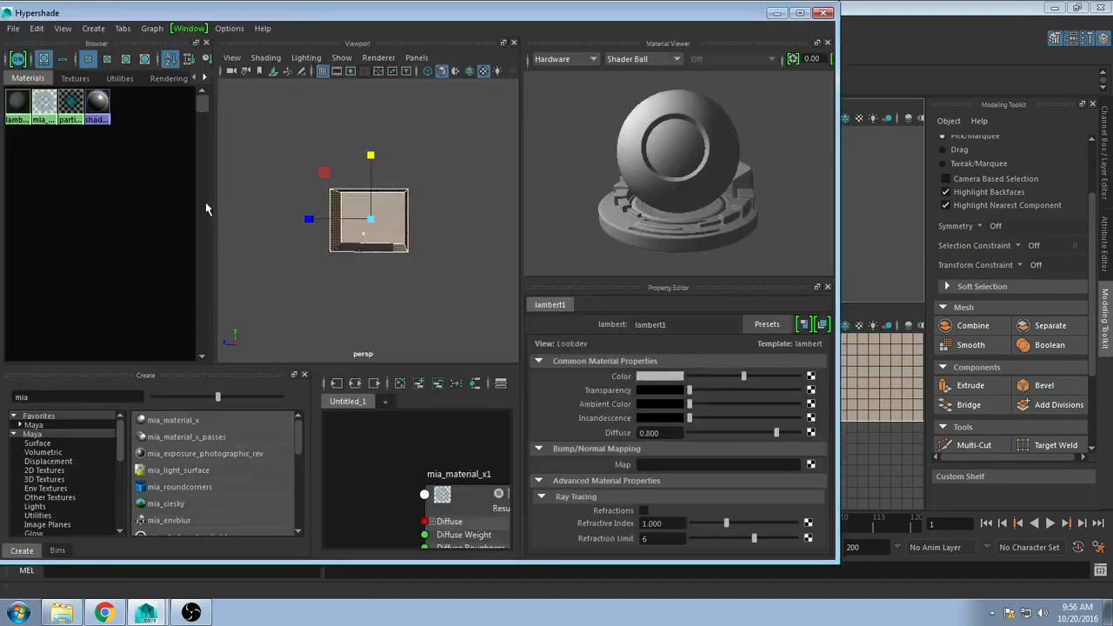
{"action": "left_click", "coordinate": [122, 178]}
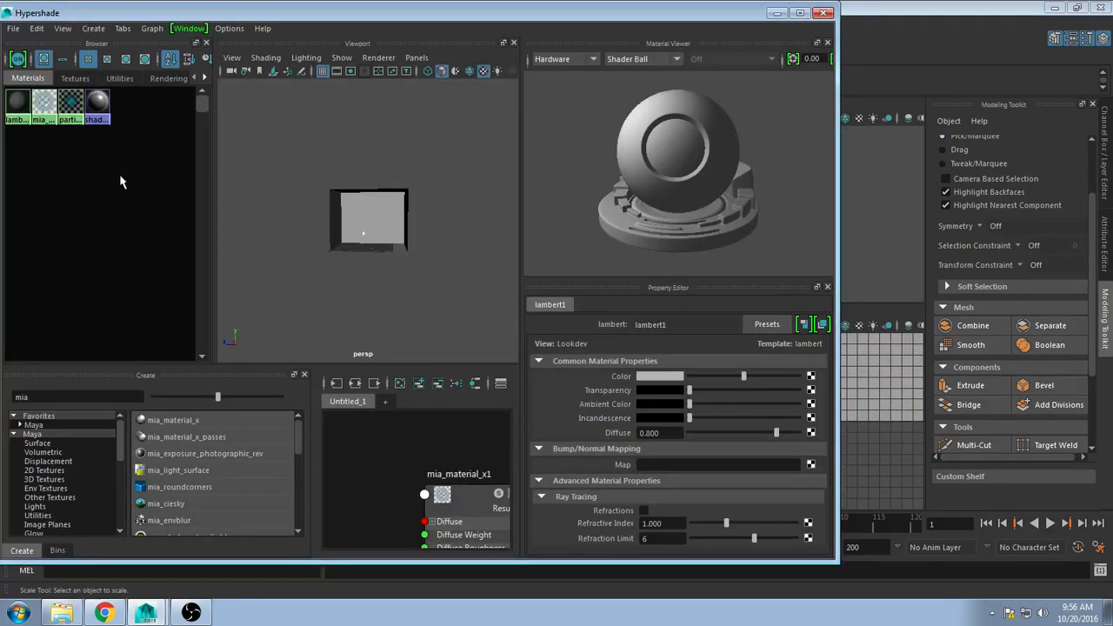
{"action": "left_click", "coordinate": [166, 421]}
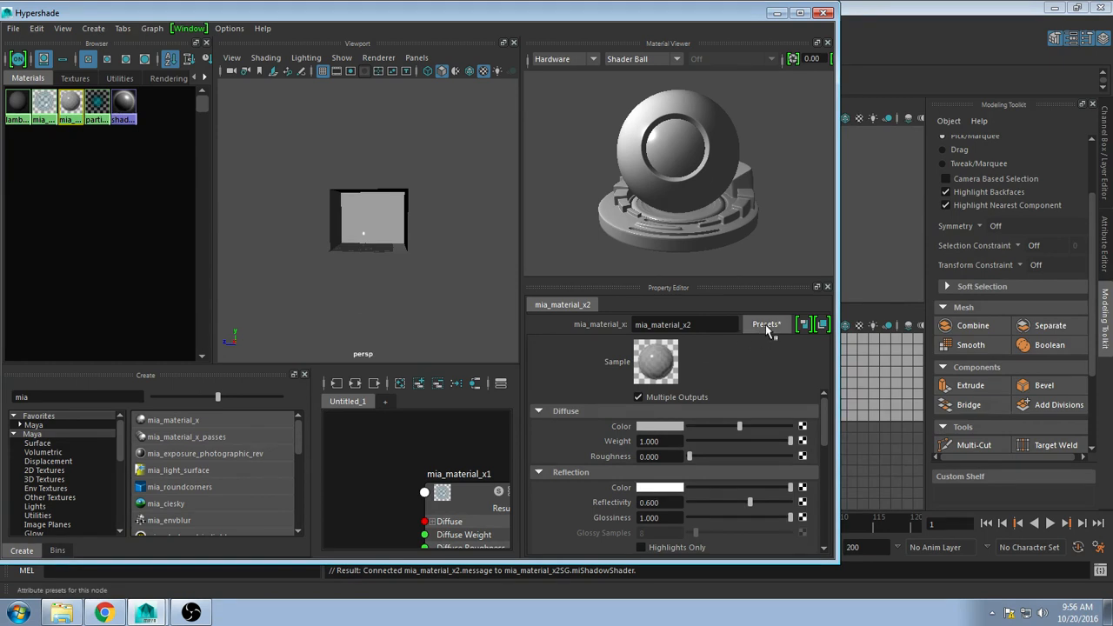
{"action": "left_click", "coordinate": [660, 427]}
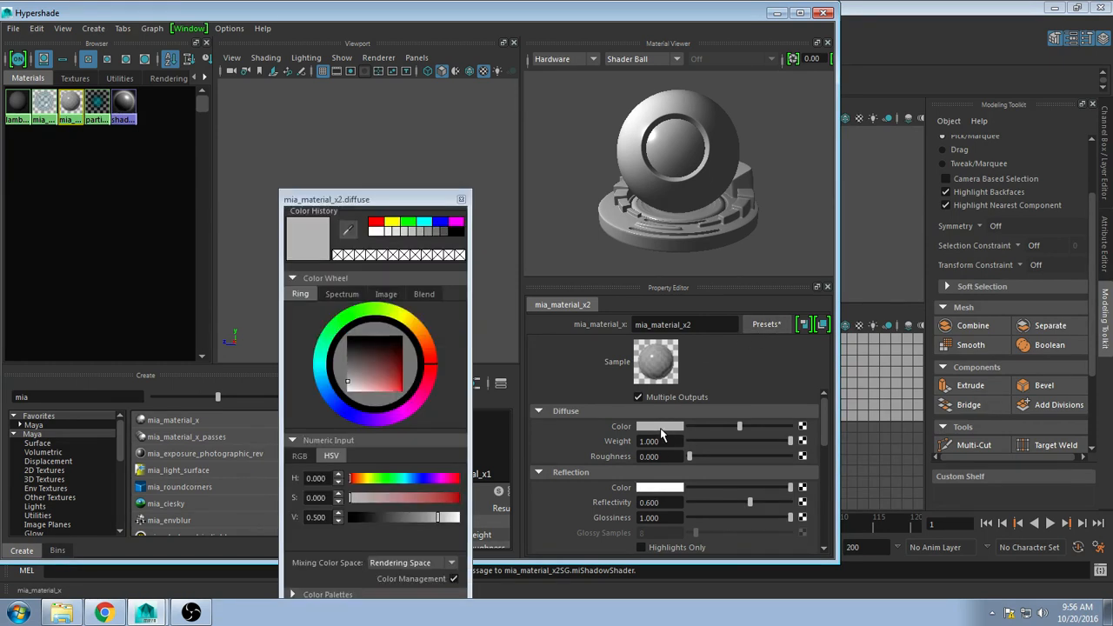
{"action": "mouse_move", "coordinate": [352, 415]}
{"action": "left_mouse_down"}
{"action": "mouse_move", "coordinate": [398, 410]}
{"action": "mouse_move", "coordinate": [439, 352]}
{"action": "mouse_move", "coordinate": [434, 326]}
{"action": "mouse_move", "coordinate": [440, 367]}
{"action": "mouse_move", "coordinate": [377, 371]}
{"action": "mouse_move", "coordinate": [397, 364]}
{"action": "mouse_move", "coordinate": [400, 377]}
{"action": "left_mouse_up"}
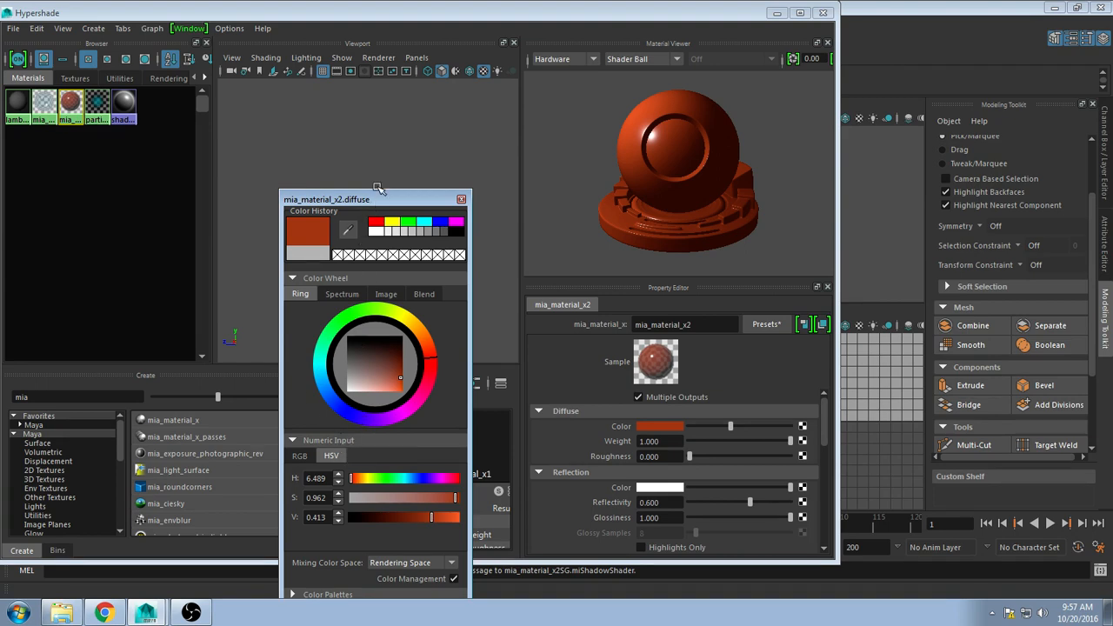
{"action": "left_click_drag", "start_coordinate": [379, 199], "coordinate": [307, 78]}
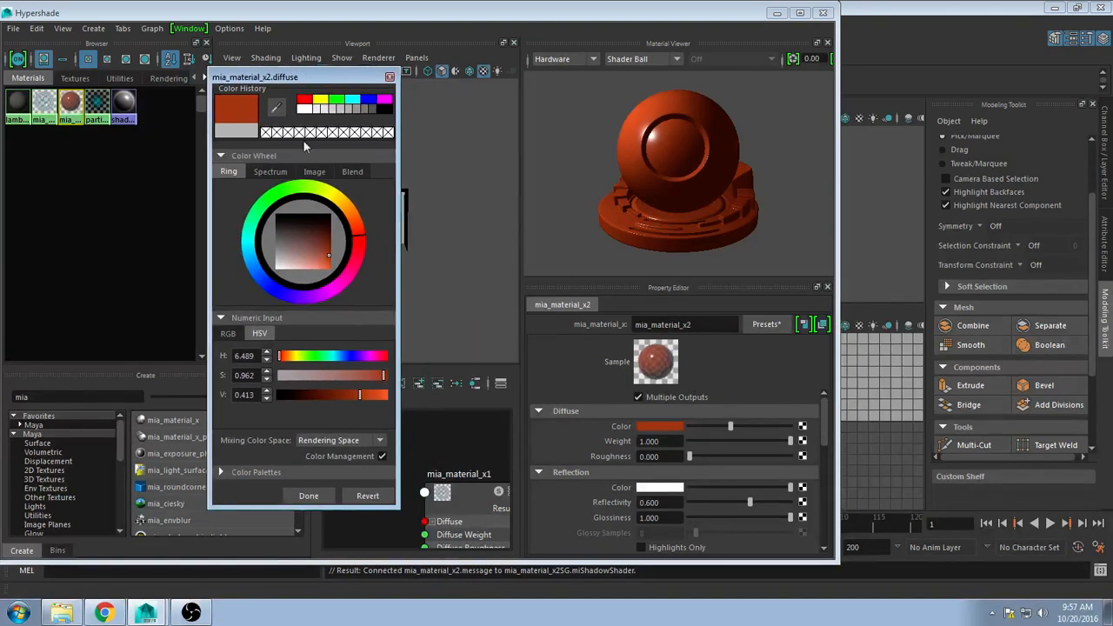
{"action": "left_click", "coordinate": [308, 496]}
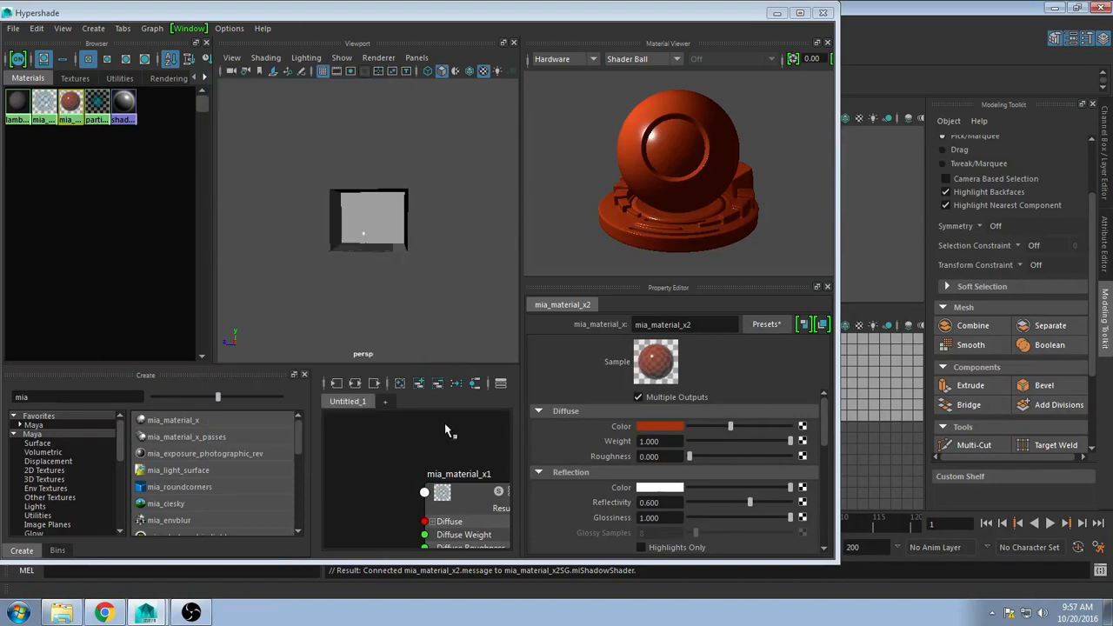
Step: Assign the red-orange mia_material_x2 to the open box and minimize the Hypershade window
{"action": "left_click_drag", "start_coordinate": [616, 15], "coordinate": [376, 37]}
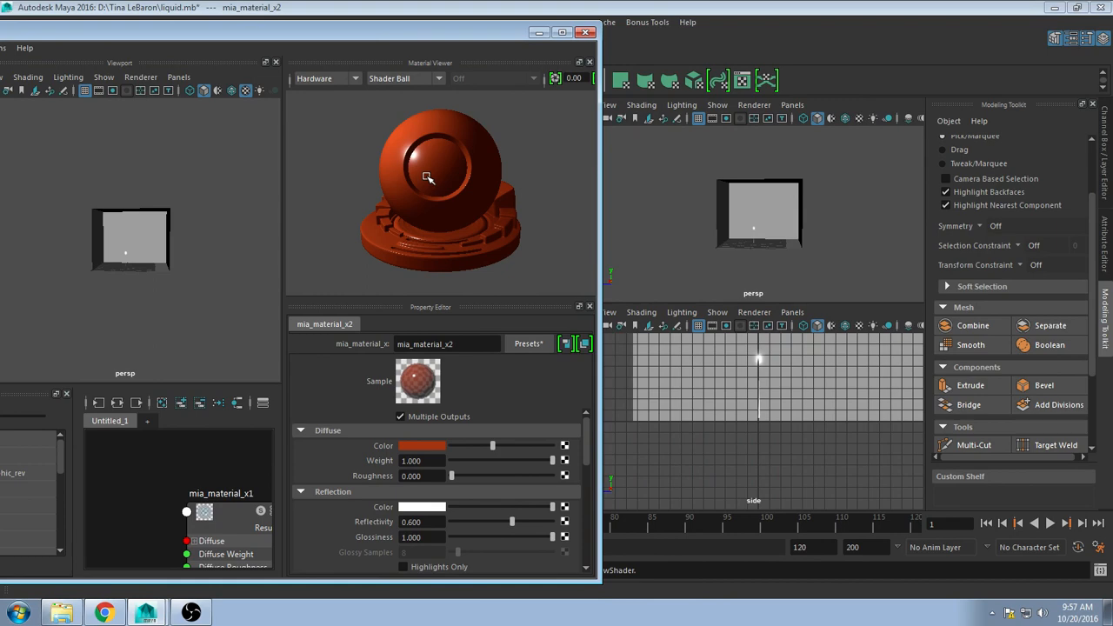
{"action": "left_click_drag", "start_coordinate": [405, 36], "coordinate": [692, 49]}
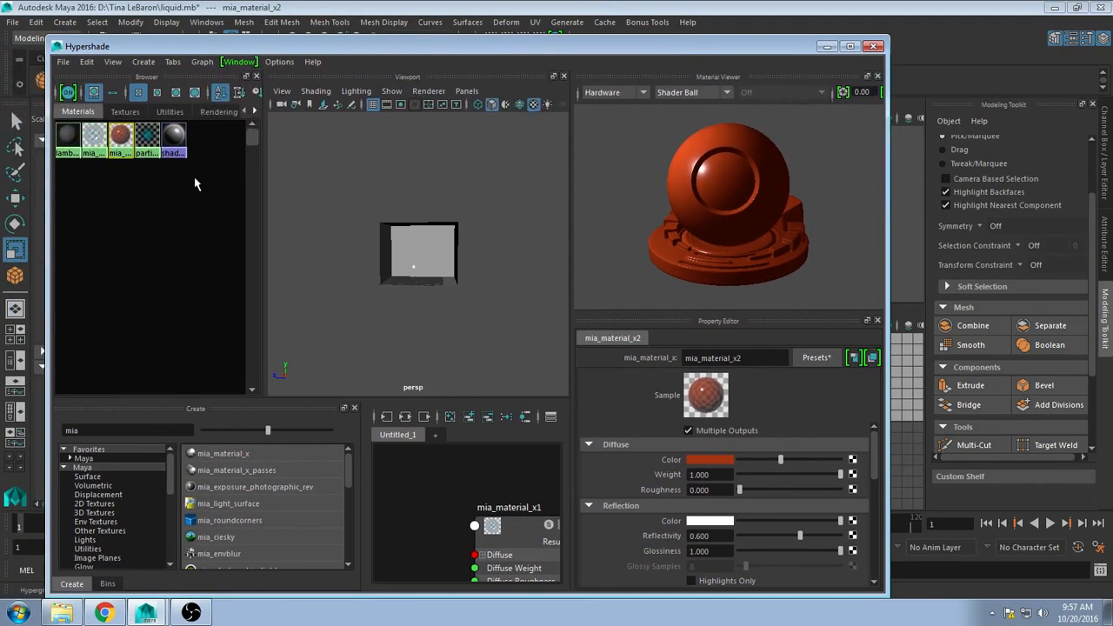
{"action": "middle_click_drag", "start_coordinate": [120, 136], "coordinate": [400, 241]}
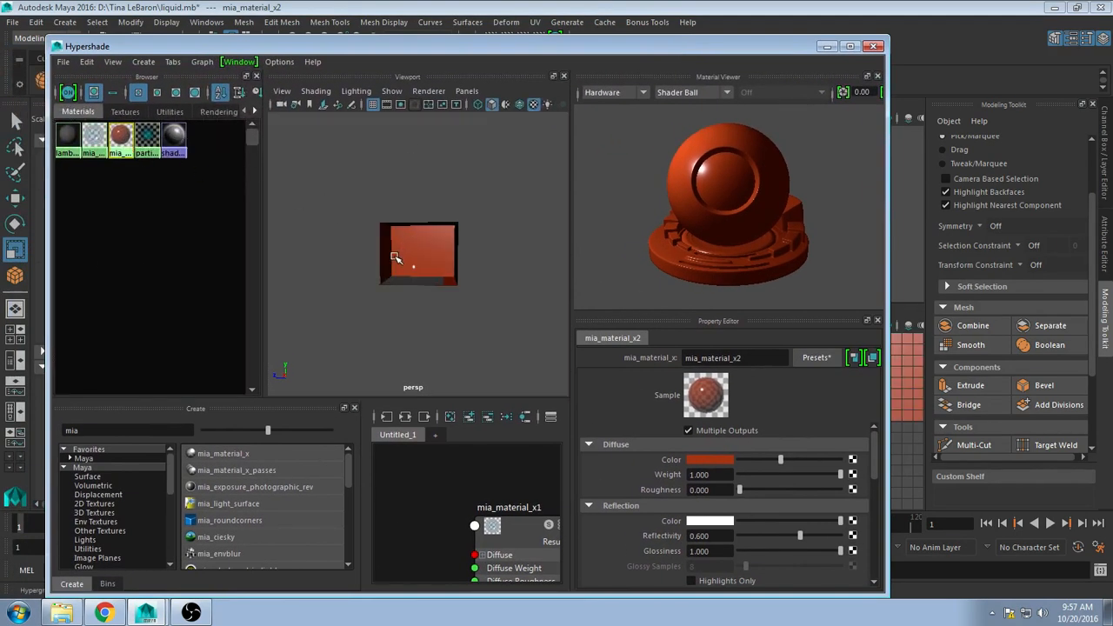
{"action": "left_click", "coordinate": [826, 48]}
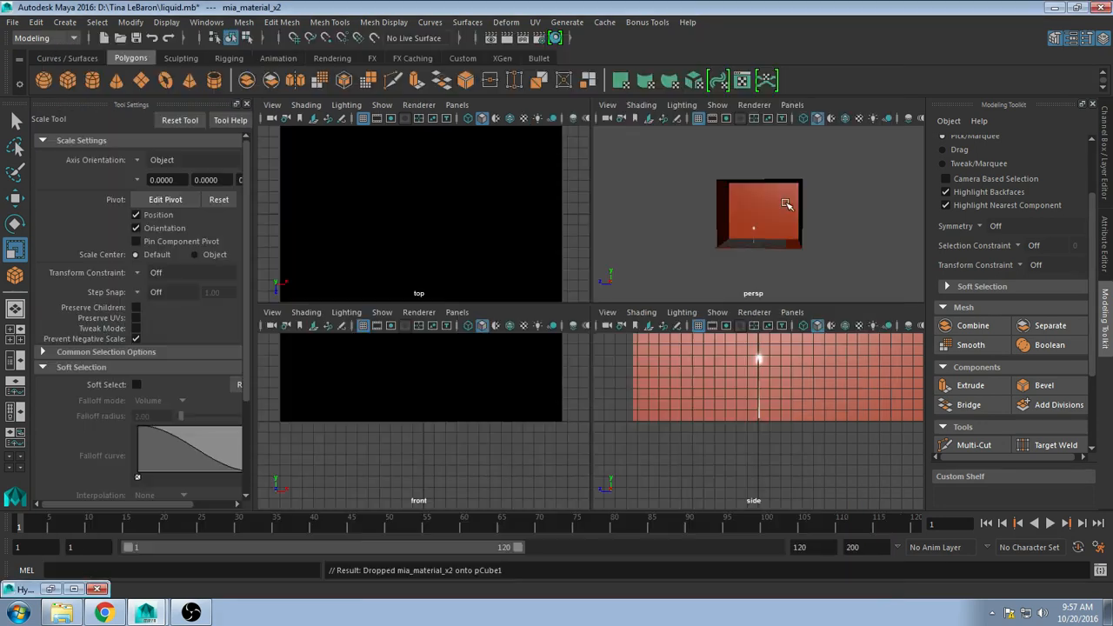
Step: Place a polygon cube with the default 1-unit dimensions near the glass in the top view and display that view in wireframe
{"action": "scroll", "coordinate": [756, 244], "scroll_direction": "up", "scroll_amount": 5}
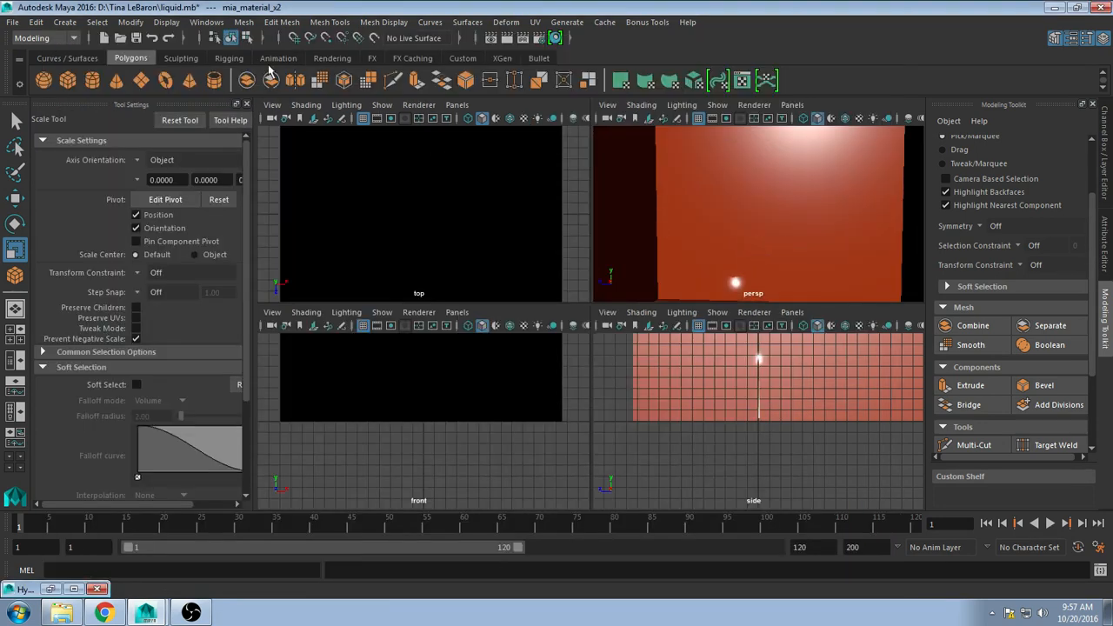
{"action": "left_click", "coordinate": [68, 80]}
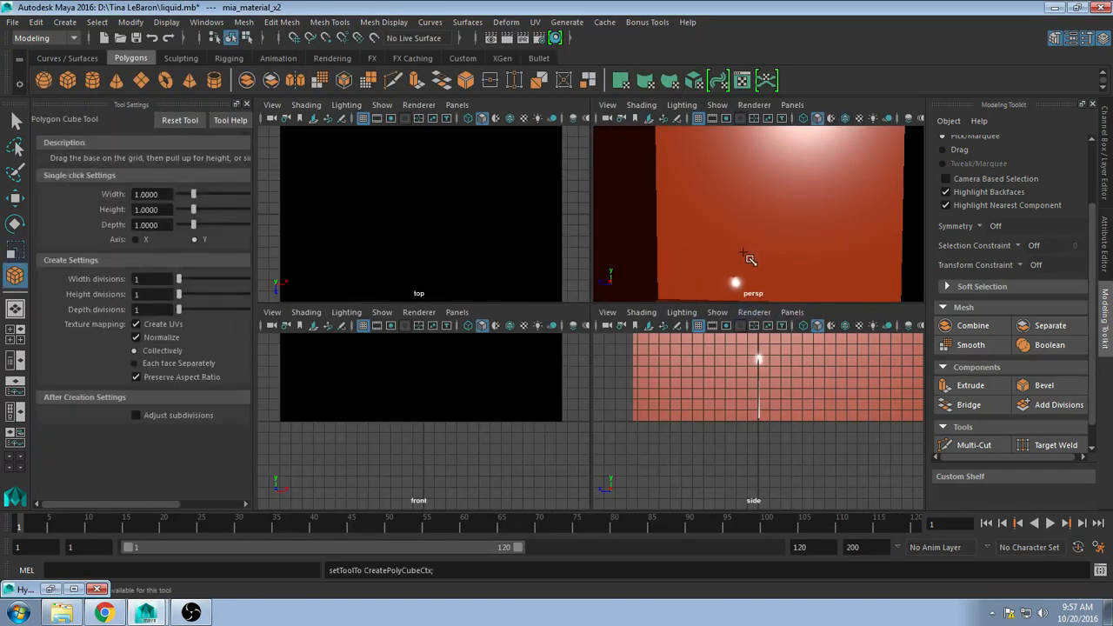
{"action": "left_click", "coordinate": [437, 236]}
{"action": "scroll", "coordinate": [516, 236], "scroll_direction": "down", "scroll_amount": 3}
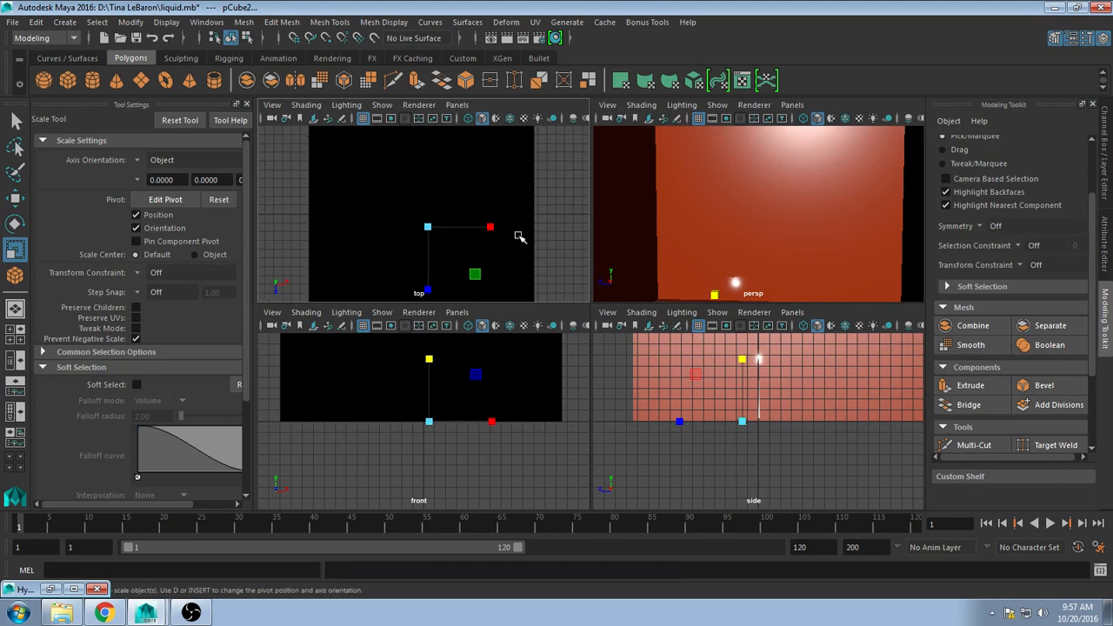
{"action": "scroll", "coordinate": [515, 236], "scroll_direction": "down", "scroll_amount": 1}
{"action": "scroll", "coordinate": [513, 236], "scroll_direction": "down", "scroll_amount": 2}
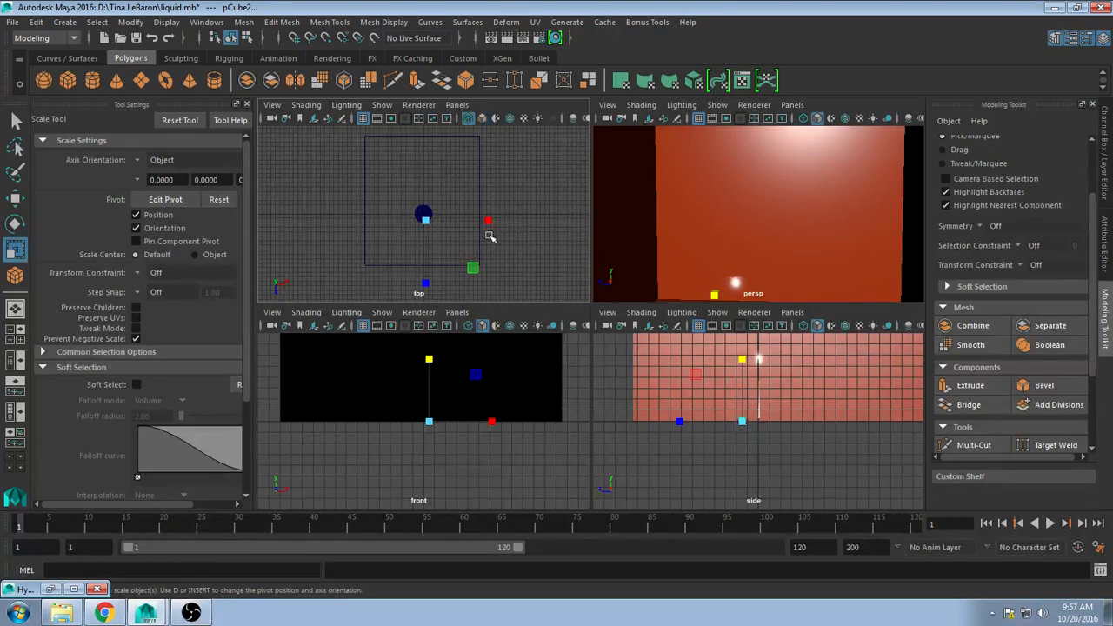
Step: Draw a small polygon cube over the center of the wine glass in the top view
{"action": "scroll", "coordinate": [453, 226], "scroll_direction": "up", "scroll_amount": 2}
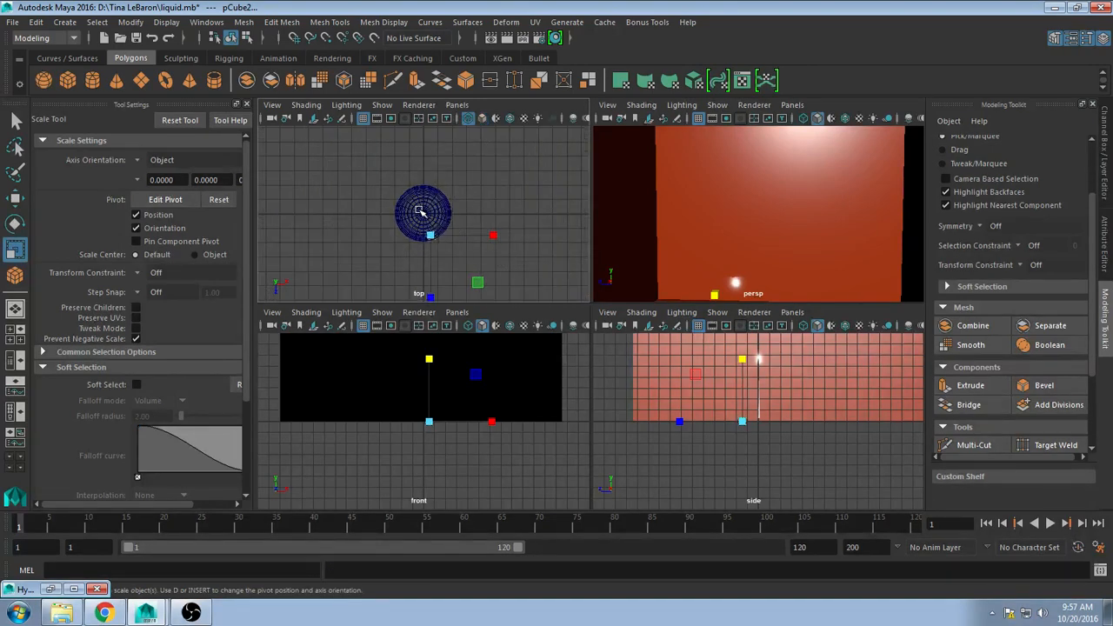
{"action": "left_click", "coordinate": [426, 221]}
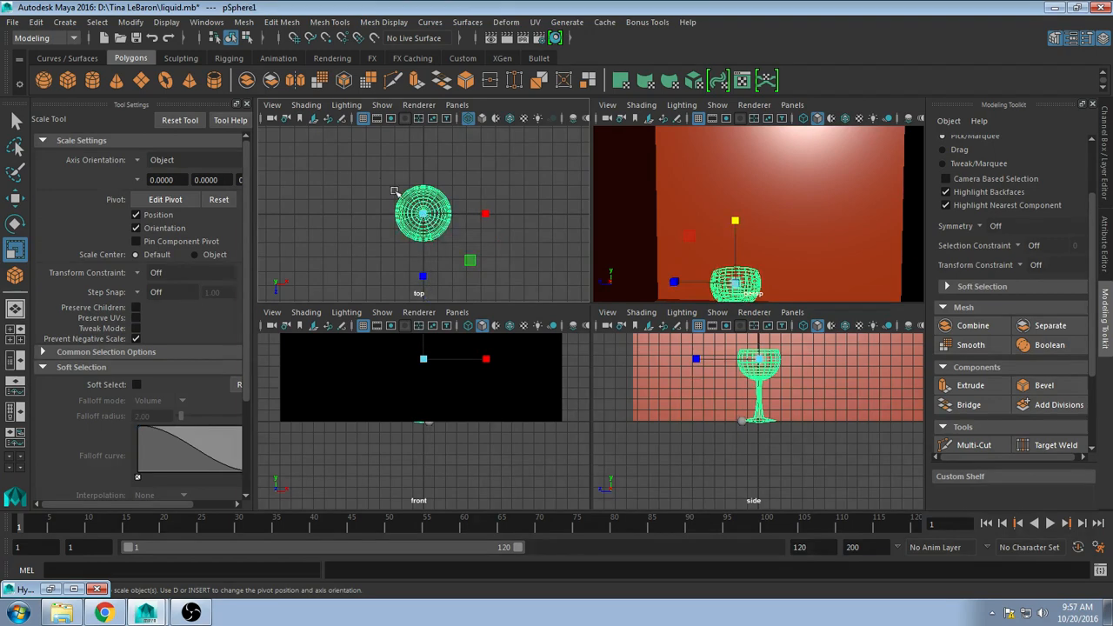
{"action": "left_click", "coordinate": [67, 79]}
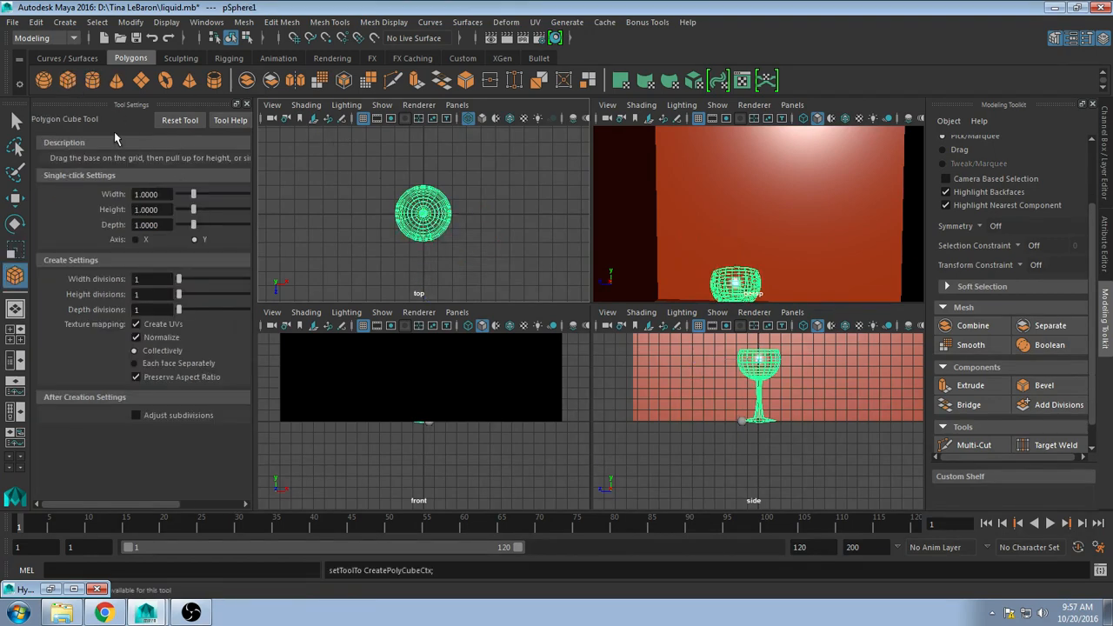
{"action": "left_click", "coordinate": [426, 217]}
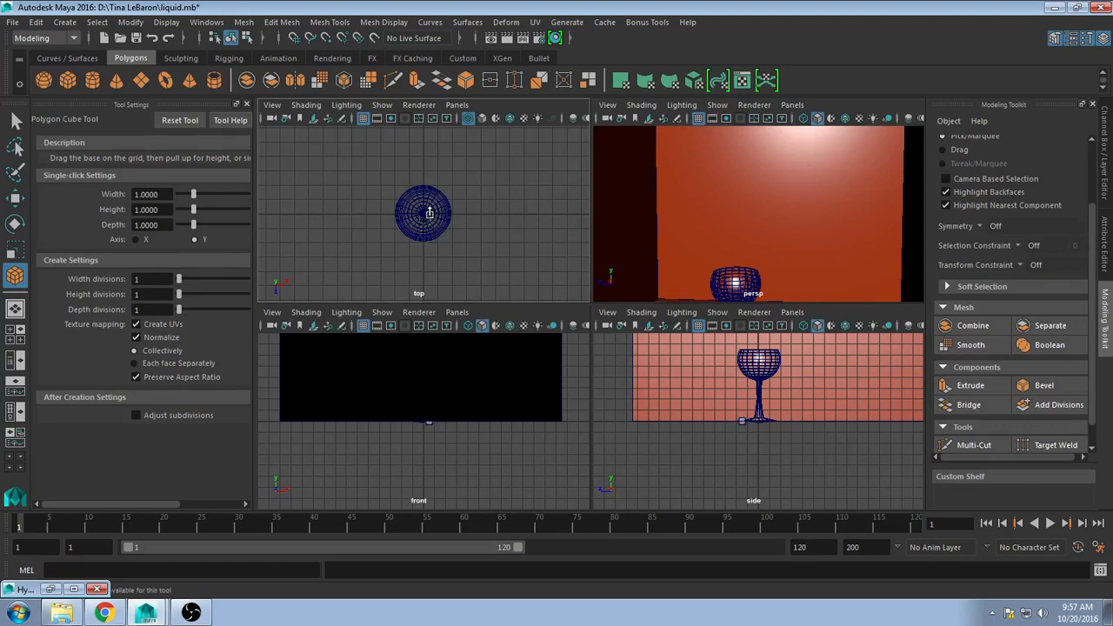
{"action": "left_click", "coordinate": [430, 202]}
{"action": "left_click_drag", "start_coordinate": [430, 202], "coordinate": [432, 201]}
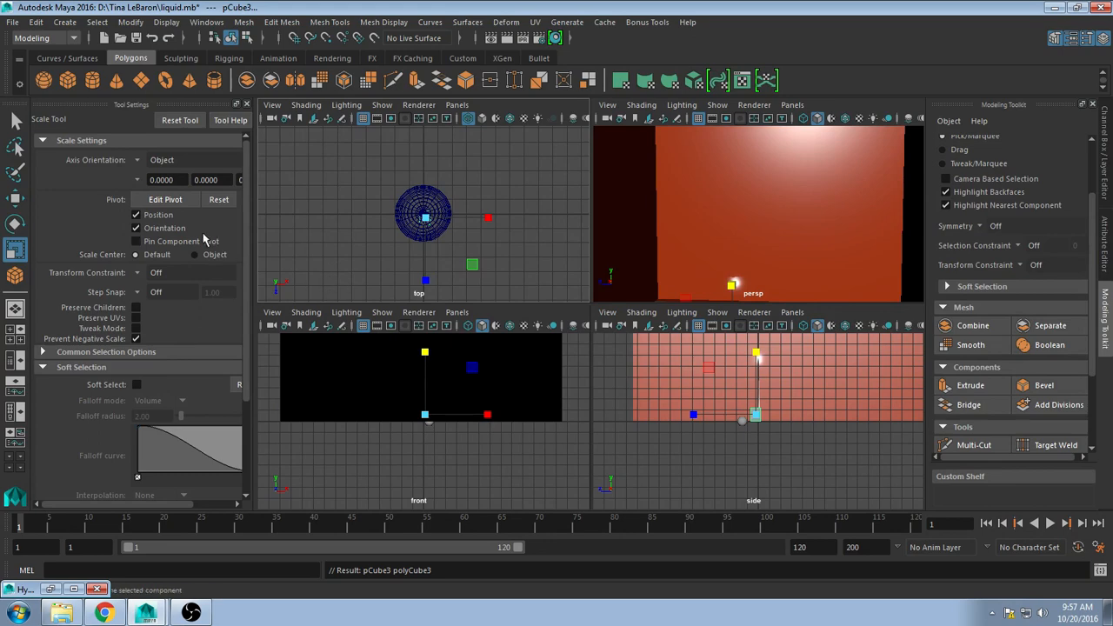
Step: Move the new small cube straight up in the side view until it sits above the rim of the glass
{"action": "left_click", "coordinate": [15, 198]}
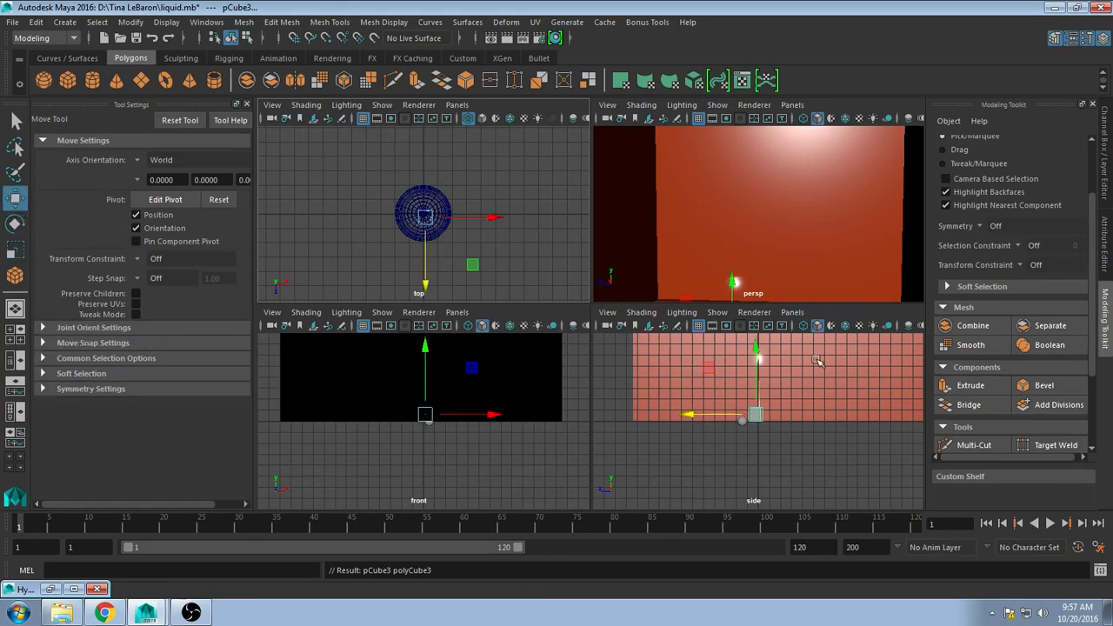
{"action": "left_click", "coordinate": [757, 349]}
{"action": "left_click_drag", "start_coordinate": [758, 349], "coordinate": [763, 267]}
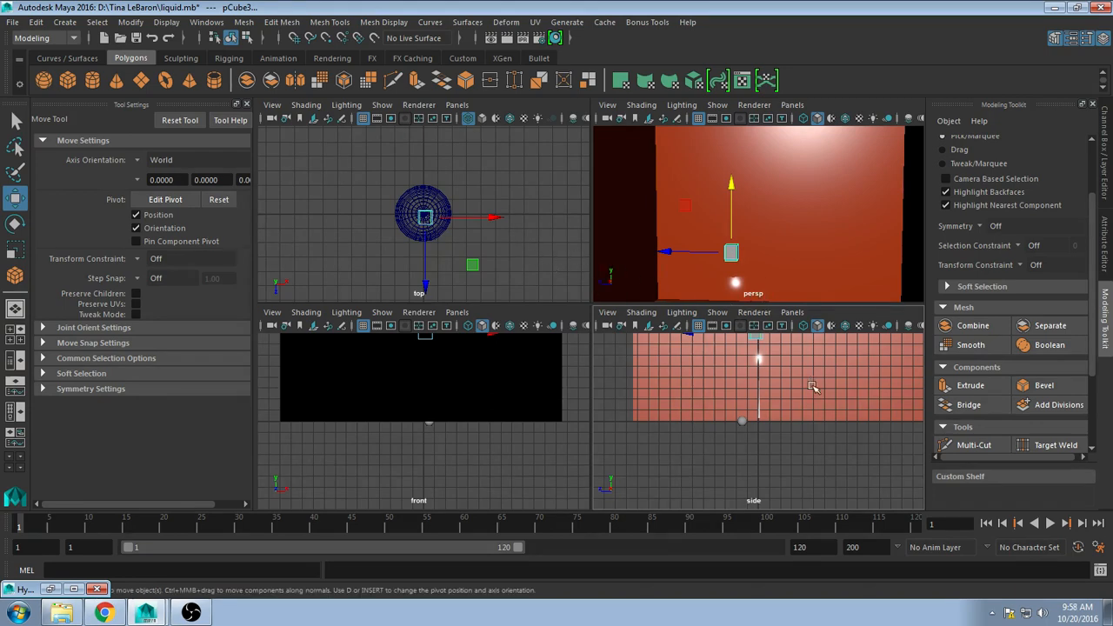
{"action": "scroll", "coordinate": [789, 367], "scroll_direction": "down", "scroll_amount": 3}
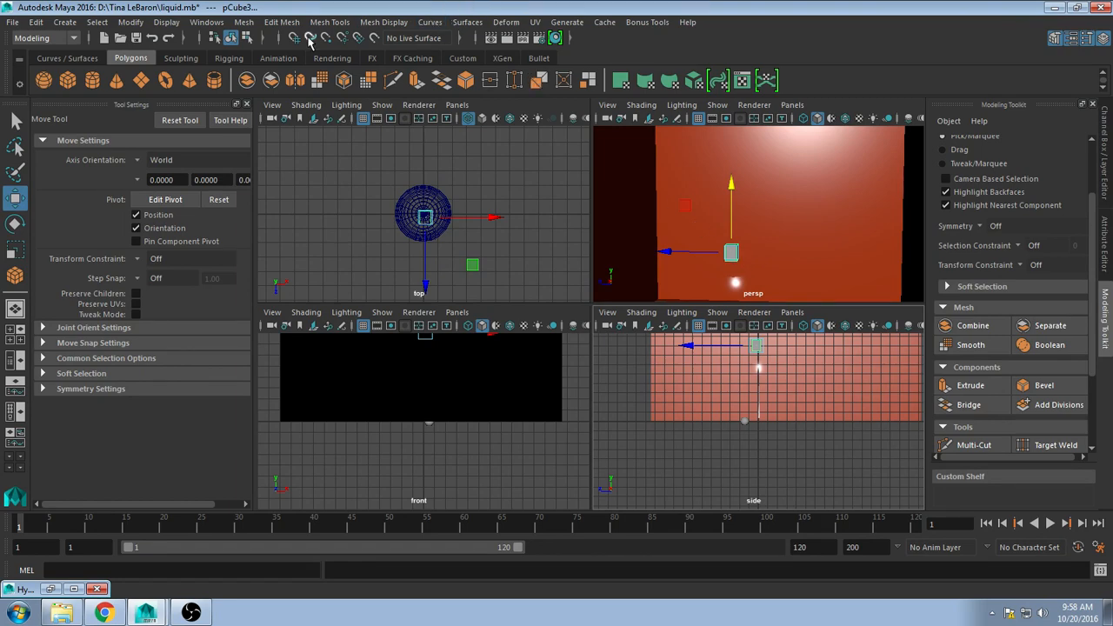
Step: Switch to the FX menu set and check the load status of the Bifrost plug-ins in the Plug-in Manager
{"action": "left_click", "coordinate": [45, 37]}
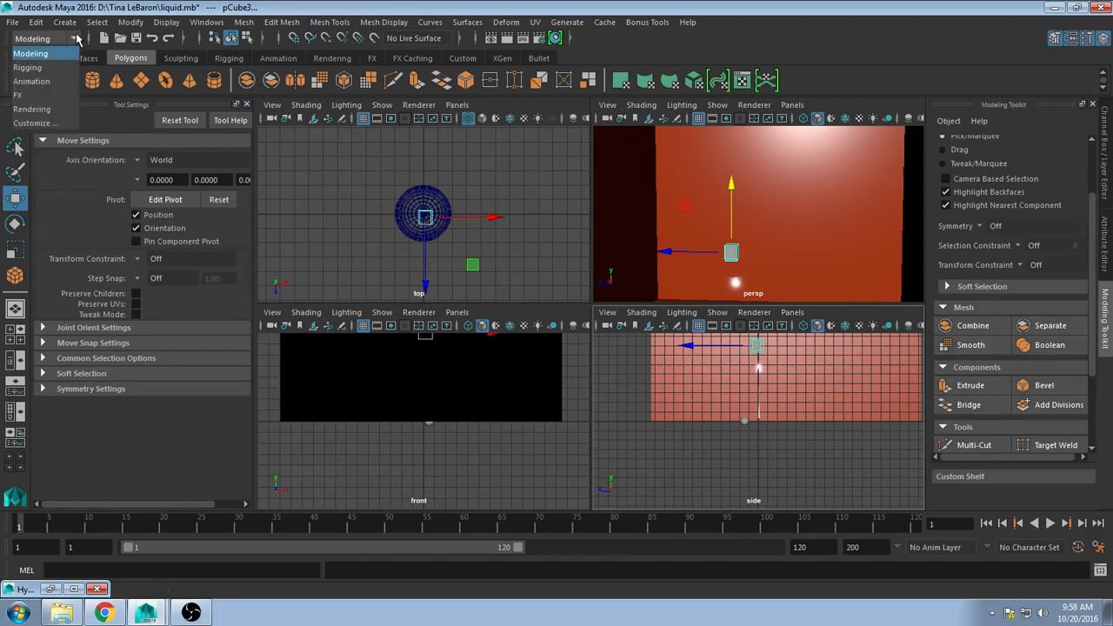
{"action": "left_click", "coordinate": [47, 97]}
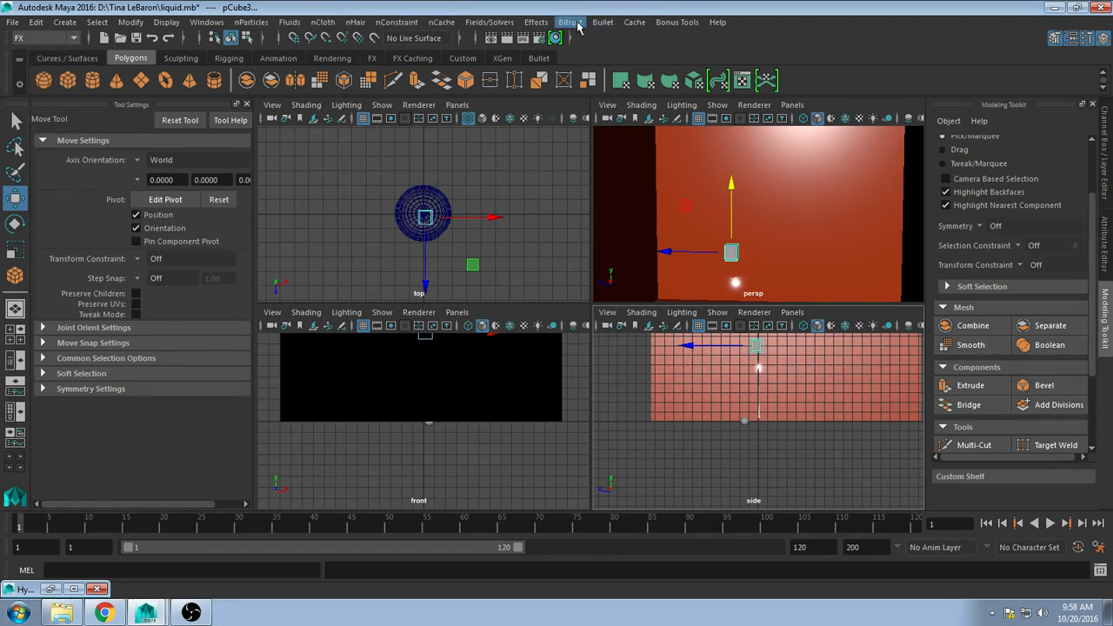
{"action": "left_click", "coordinate": [205, 22]}
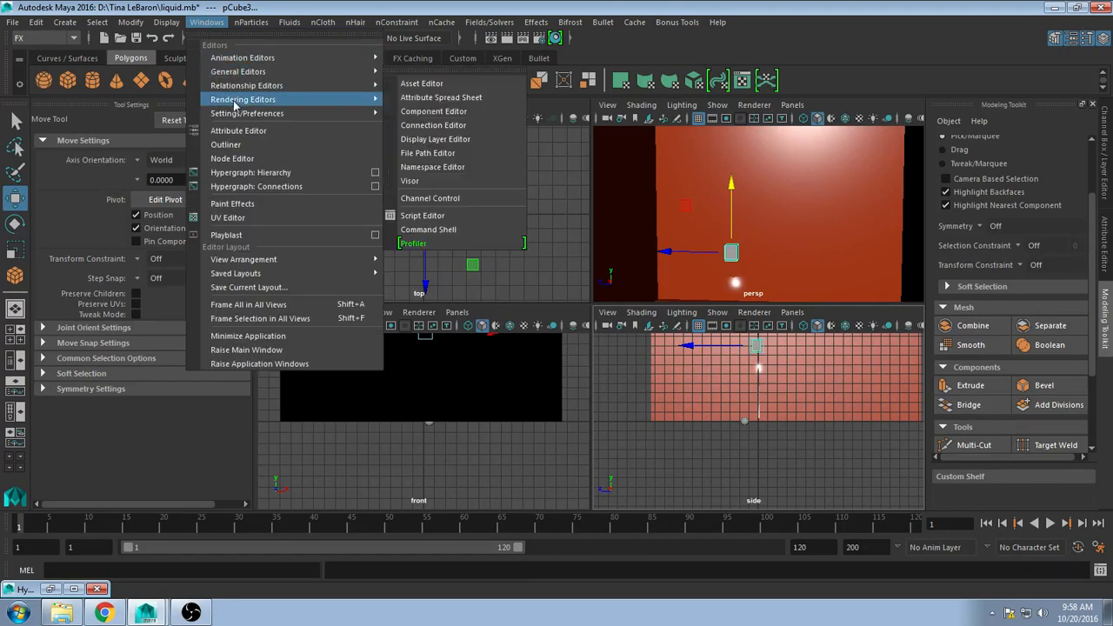
{"action": "mouse_move", "coordinate": [261, 113]}
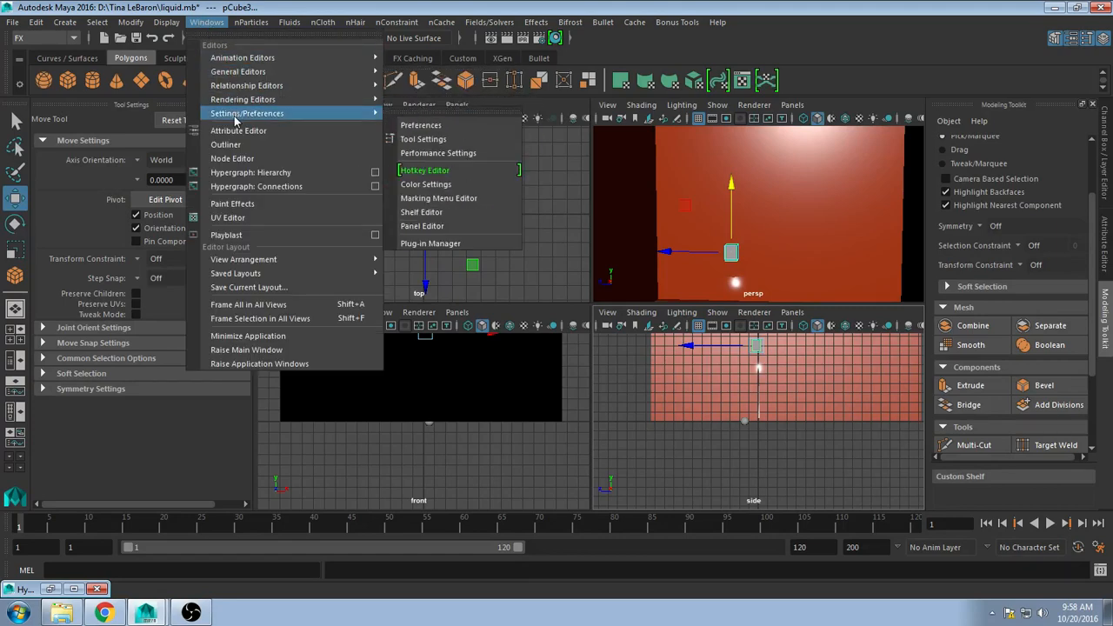
{"action": "left_click", "coordinate": [439, 244]}
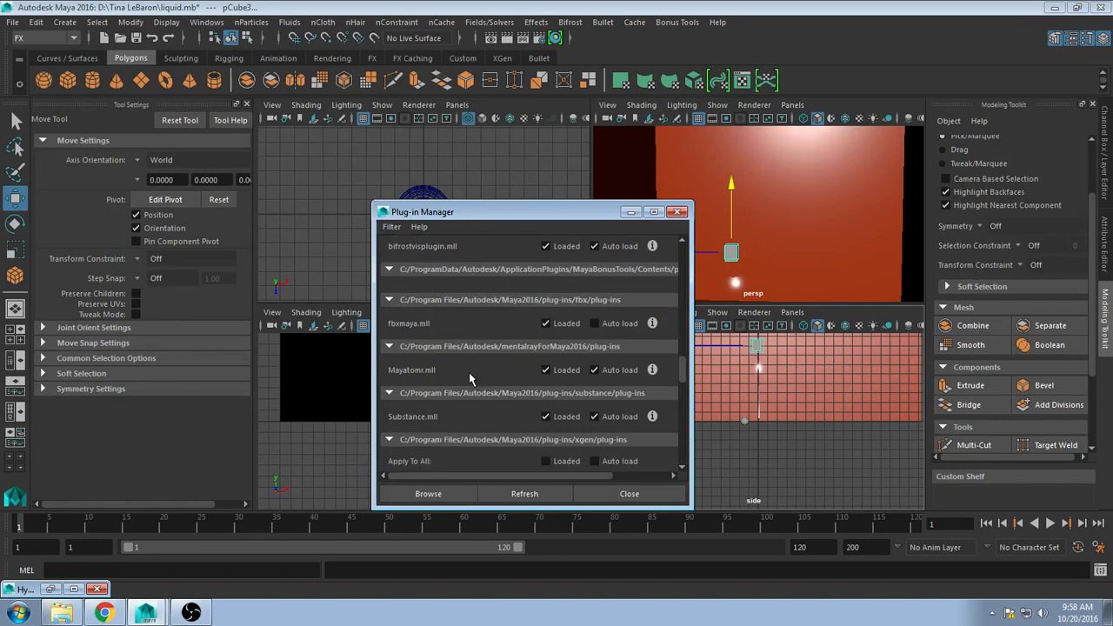
{"action": "scroll", "coordinate": [465, 356], "scroll_direction": "up", "scroll_amount": 2}
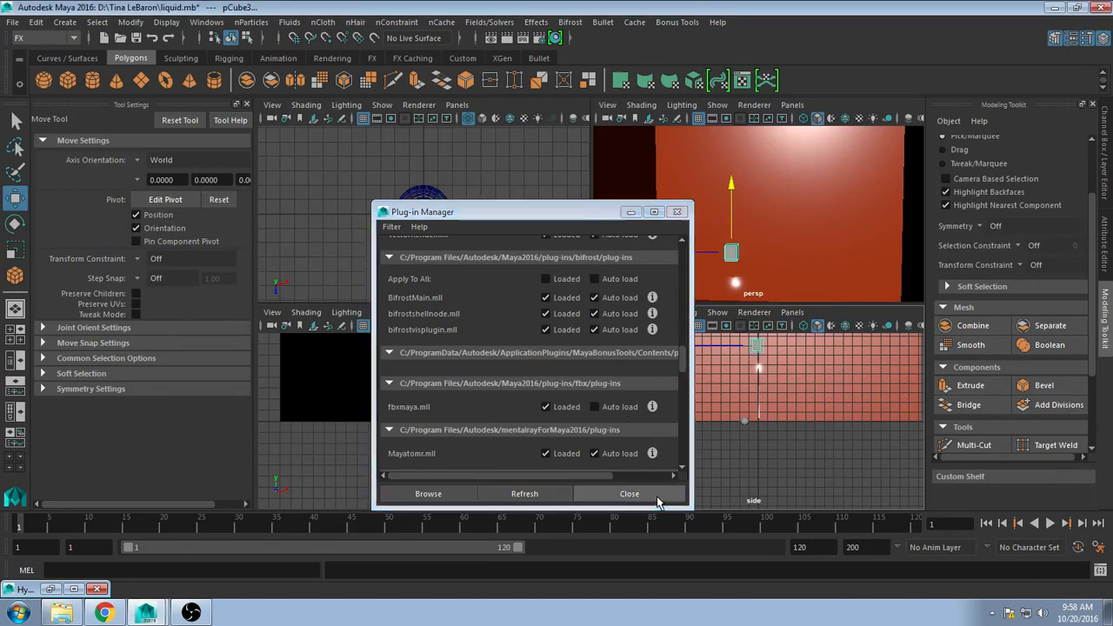
{"action": "left_click", "coordinate": [629, 493]}
Step: Create a Bifrost liquid from the small cube above the glass and save the scene
{"action": "left_click", "coordinate": [569, 23]}
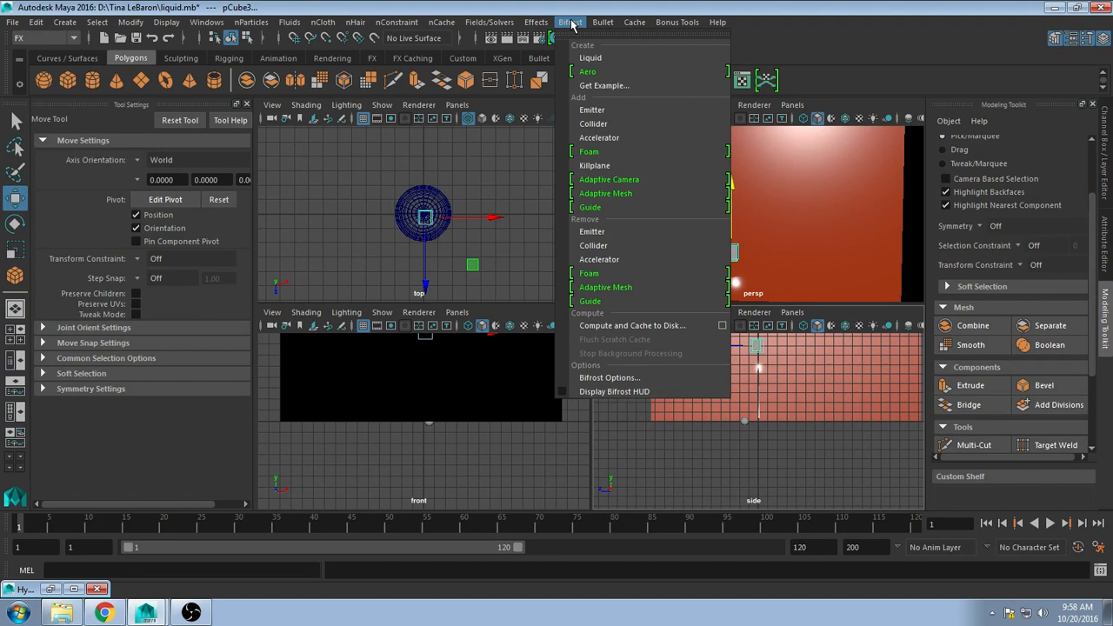
{"action": "left_click", "coordinate": [595, 59]}
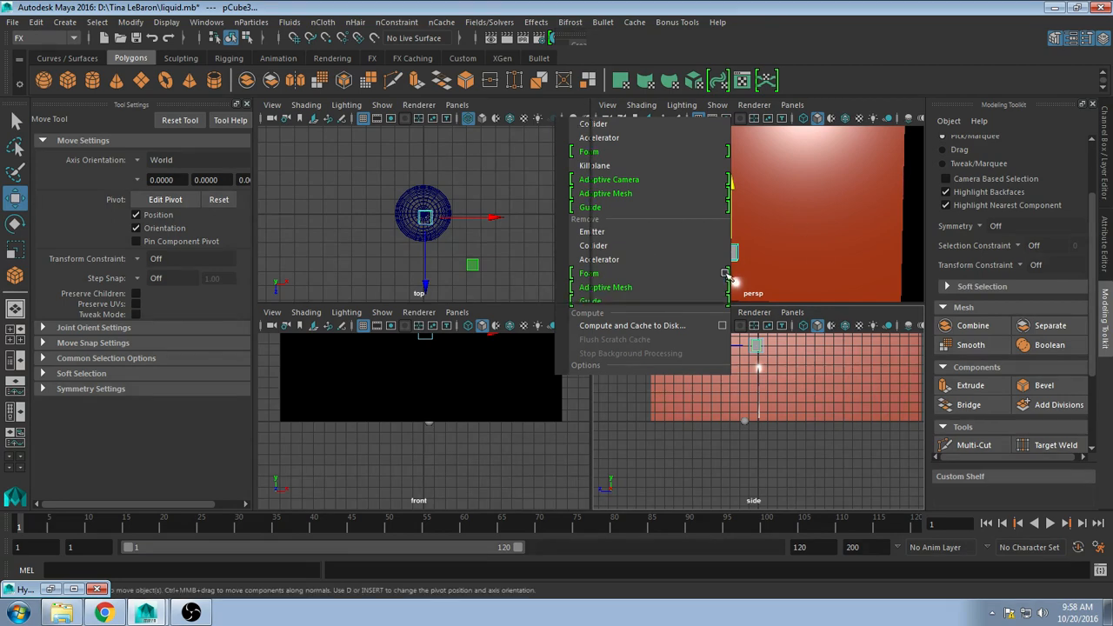
{"action": "left_click", "coordinate": [12, 21]}
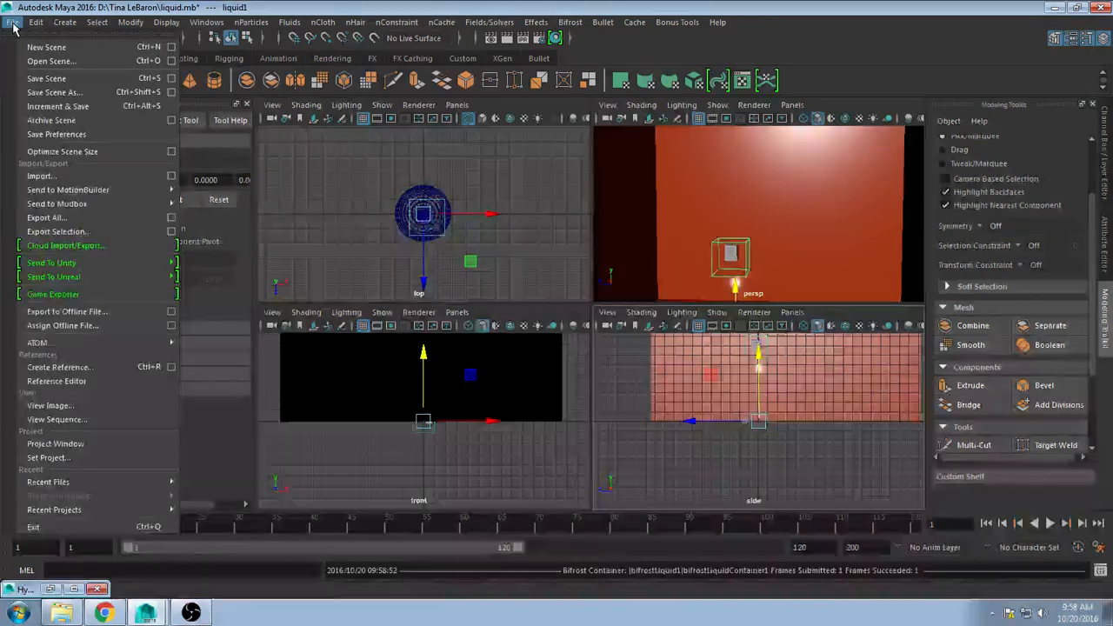
{"action": "left_click", "coordinate": [35, 78]}
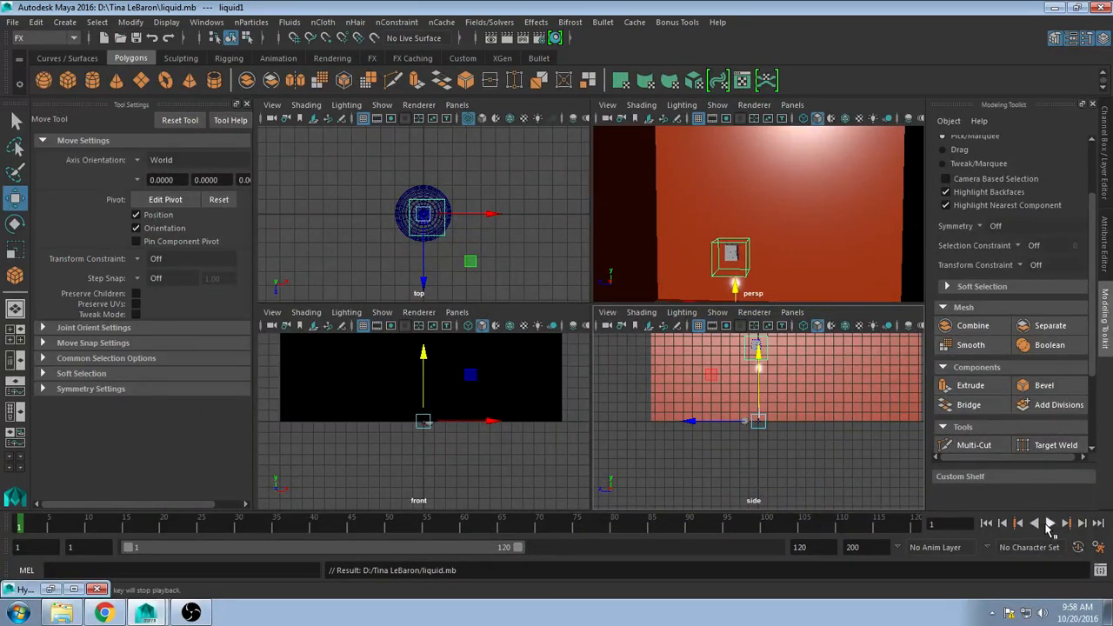
Step: Play the timeline to preview the liquid falling from the small cube, and stop playback
{"action": "left_click", "coordinate": [1049, 528]}
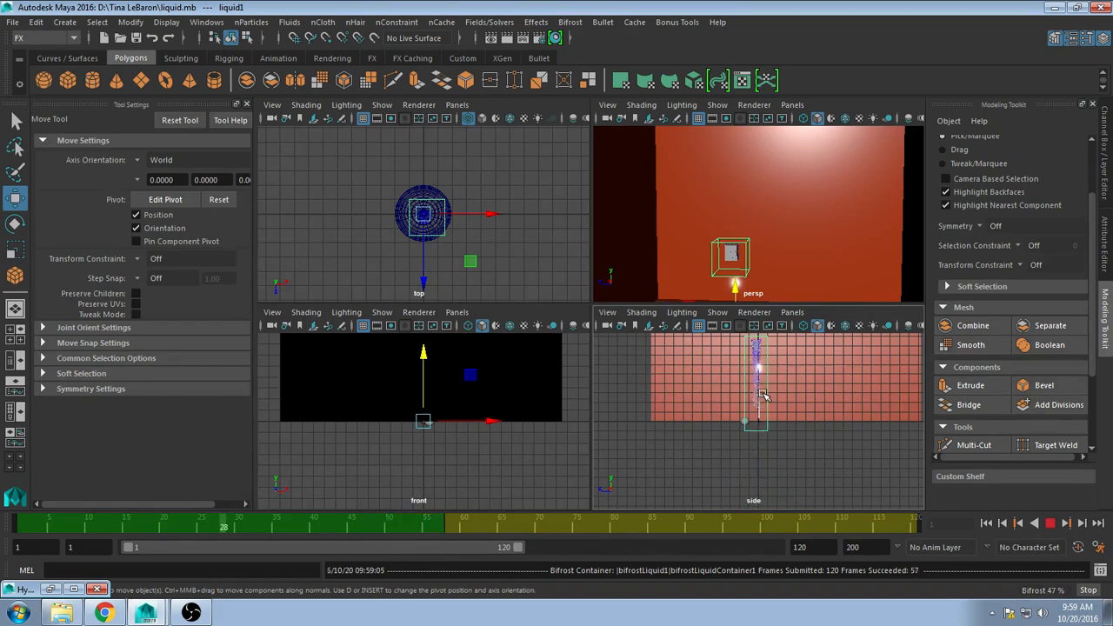
{"action": "left_click", "coordinate": [1050, 524]}
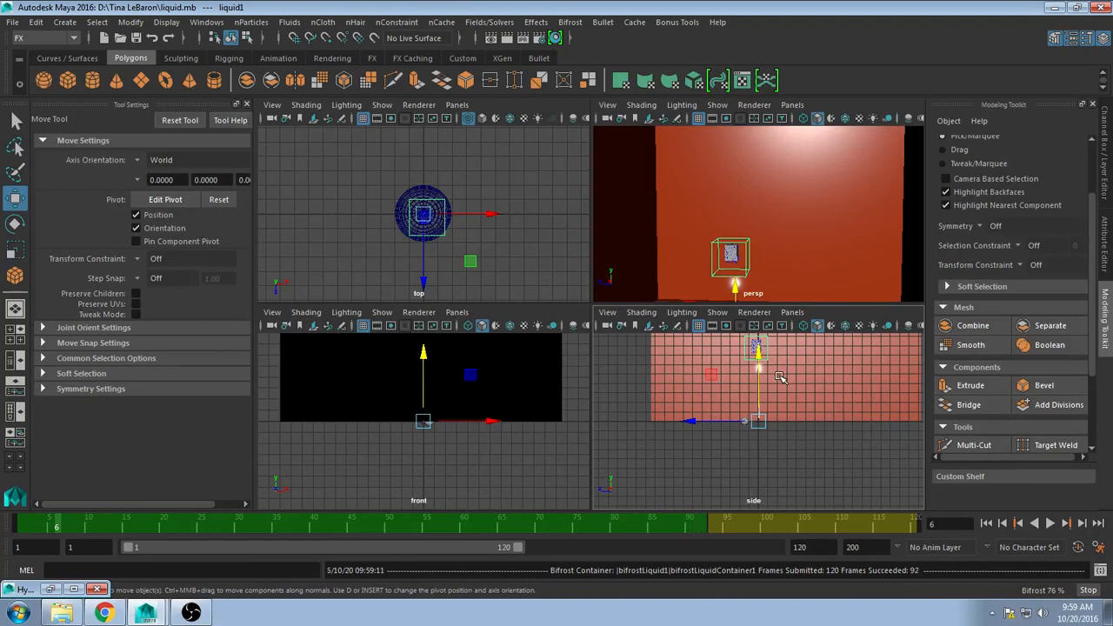
Step: Try to add a Bifrost collider with the small emitter cube and the wine glass selected
{"action": "left_click", "coordinate": [762, 349]}
{"action": "left_click", "coordinate": [756, 348]}
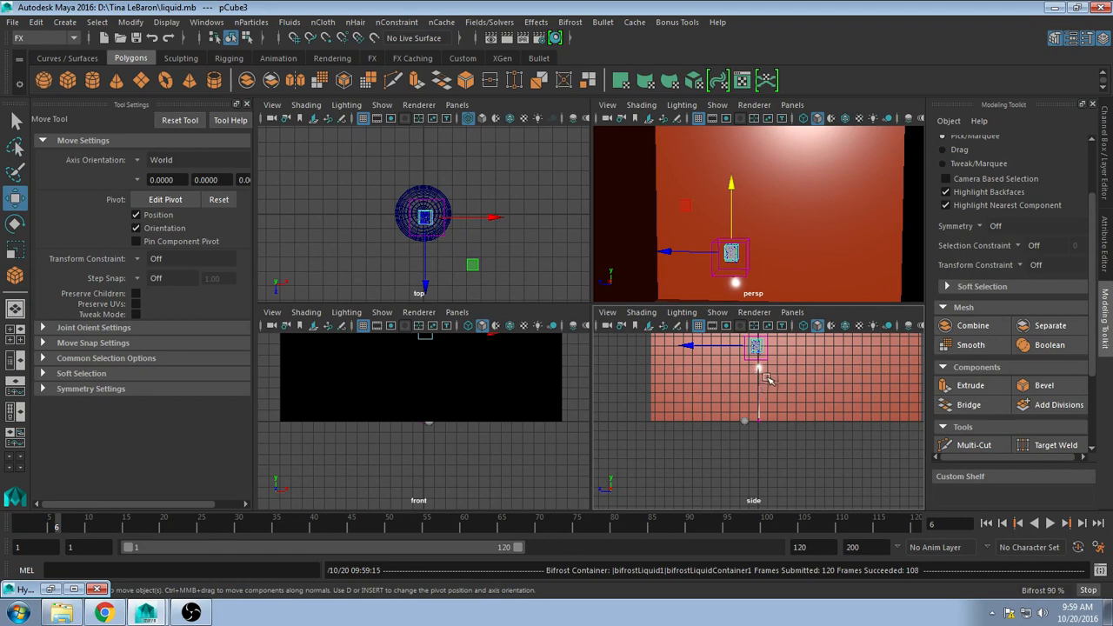
{"action": "left_click", "coordinate": [761, 374]}
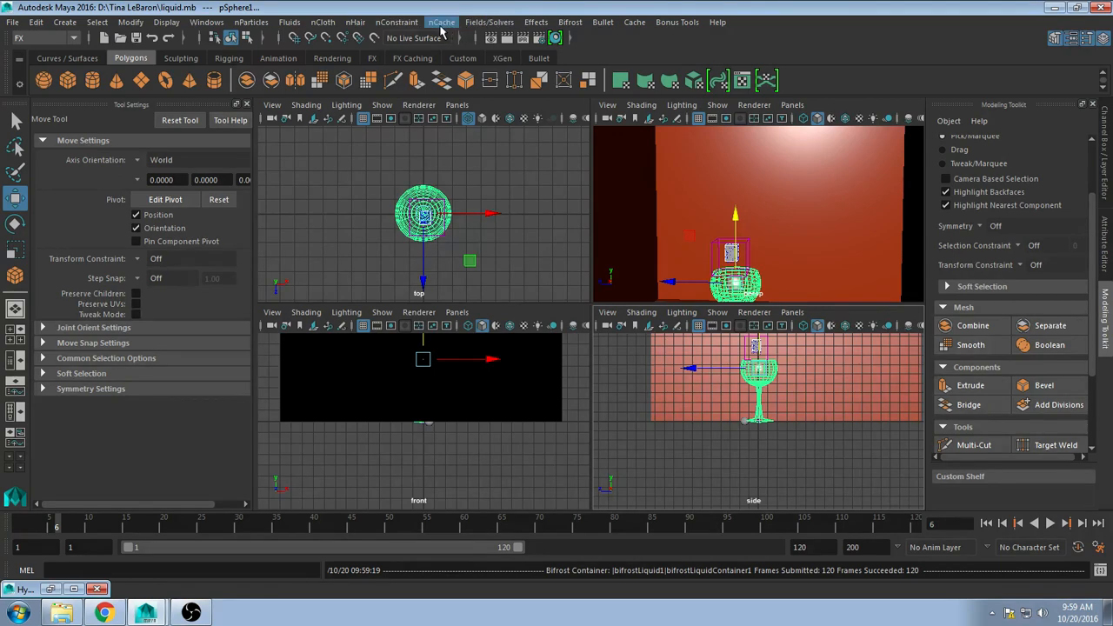
{"action": "left_click", "coordinate": [578, 22]}
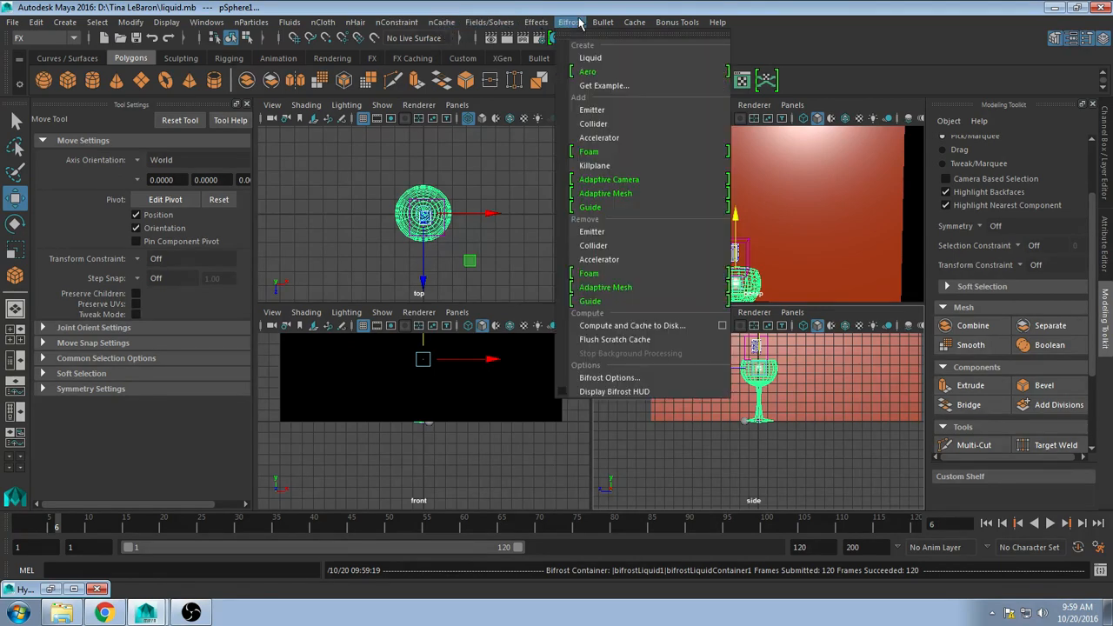
{"action": "left_click", "coordinate": [648, 124]}
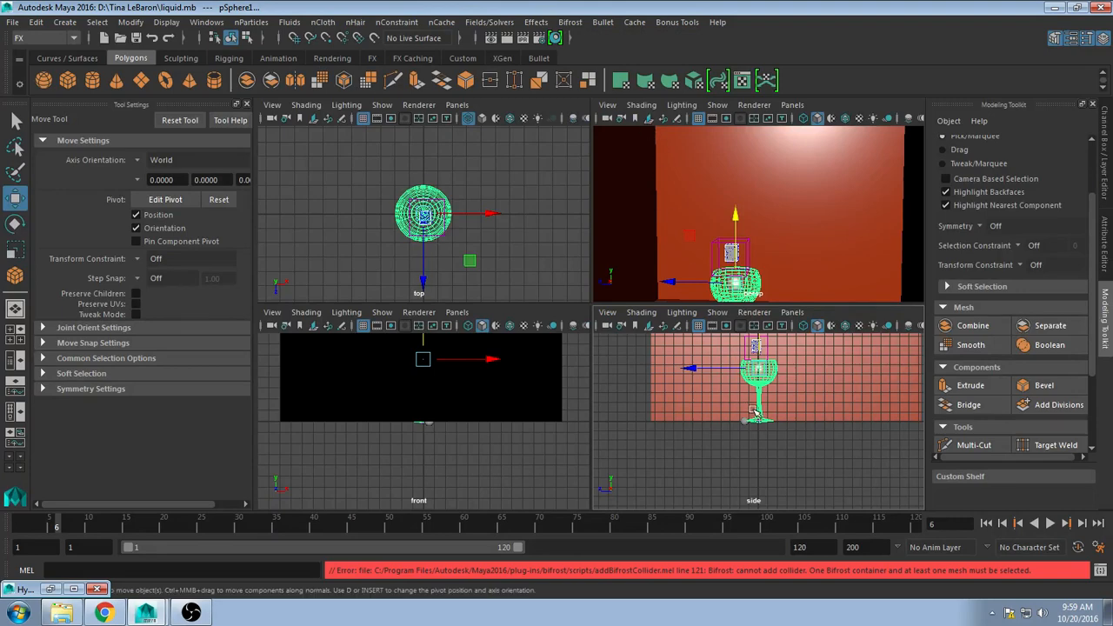
Step: Select the Bifrost liquid container together with the wine glass and add the glass as a collider
{"action": "scroll", "coordinate": [755, 402], "scroll_direction": "up", "scroll_amount": 2}
{"action": "scroll", "coordinate": [755, 400], "scroll_direction": "down", "scroll_amount": 3}
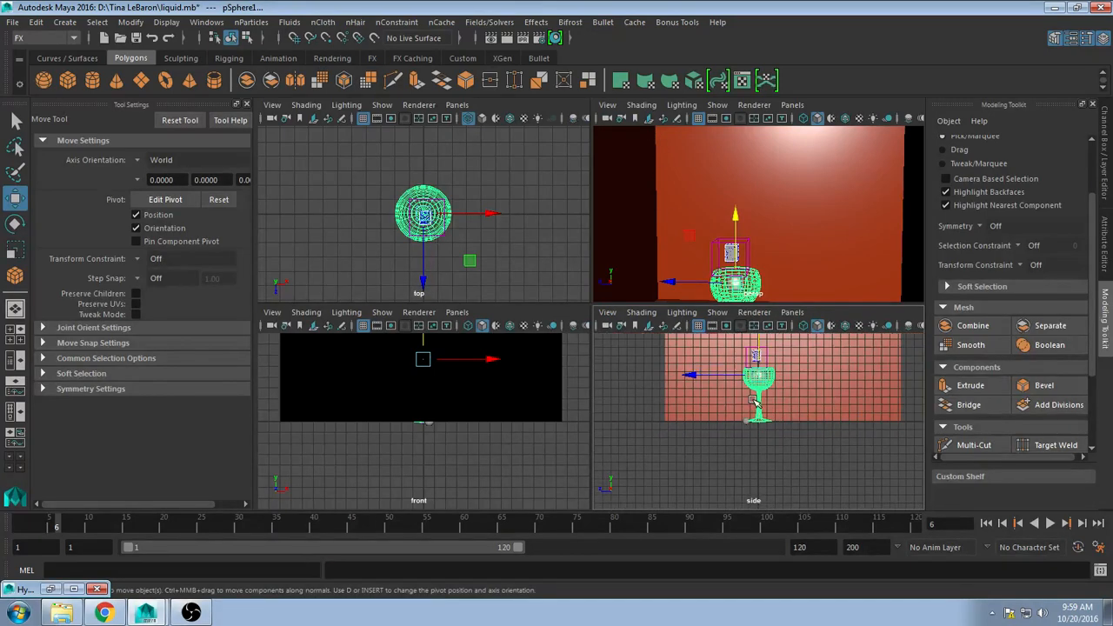
{"action": "scroll", "coordinate": [753, 391], "scroll_direction": "up", "scroll_amount": 4}
{"action": "middle_click_drag", "start_coordinate": [755, 389], "coordinate": [757, 474], "text": "alt"}
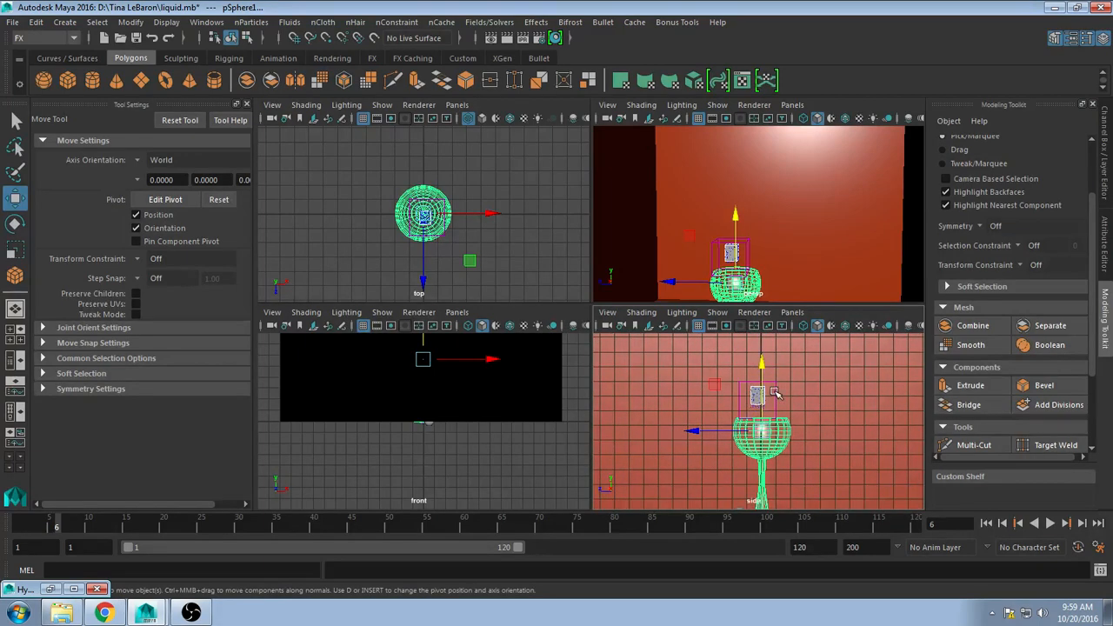
{"action": "left_click", "coordinate": [774, 394]}
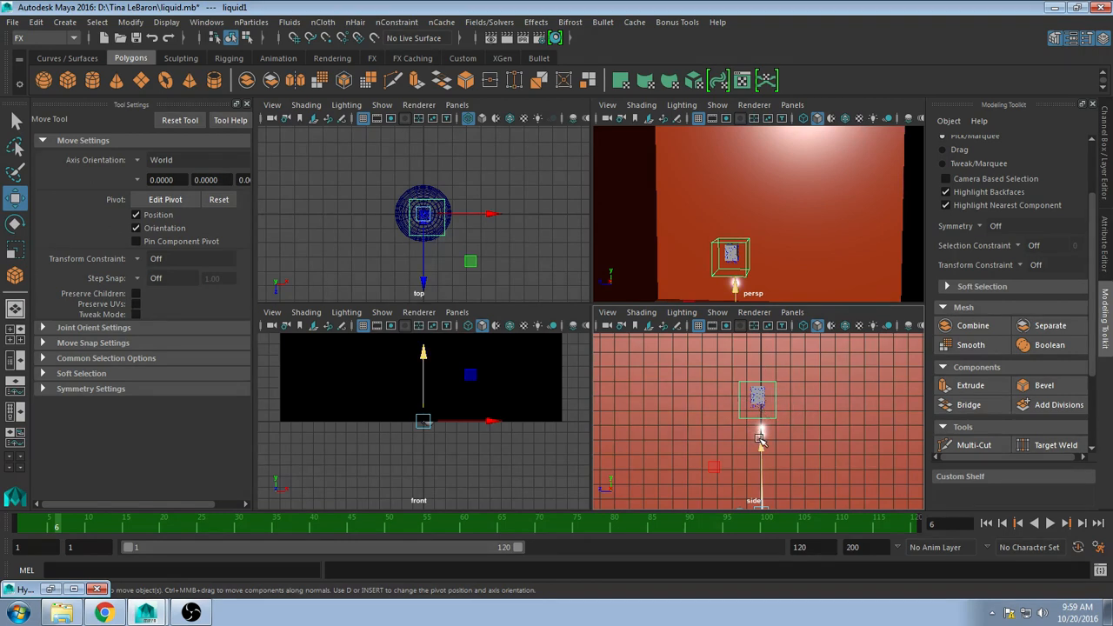
{"action": "mouse_move", "coordinate": [760, 441]}
{"action": "left_mouse_down"}
{"action": "mouse_move", "coordinate": [791, 448]}
{"action": "mouse_move", "coordinate": [763, 435]}
{"action": "left_mouse_up"}
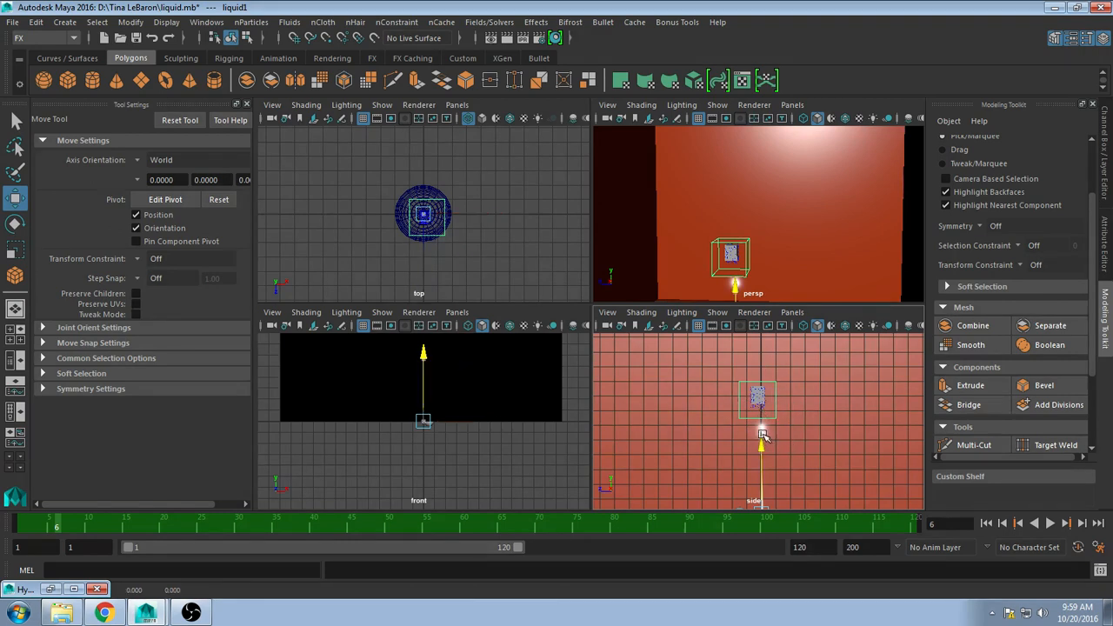
{"action": "left_click", "coordinate": [830, 450]}
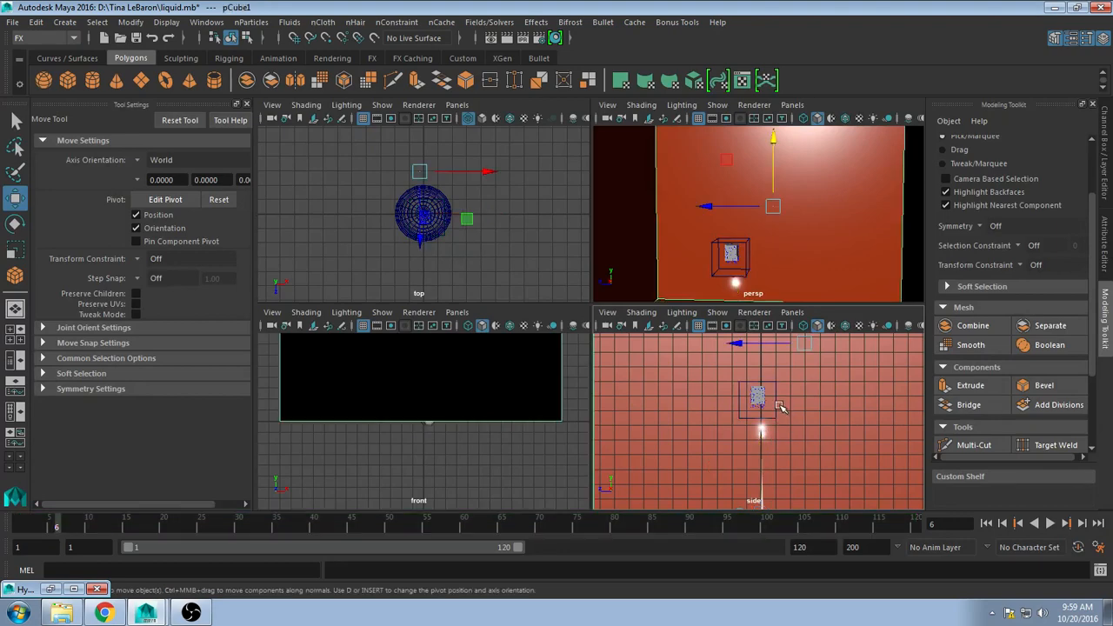
{"action": "left_click", "coordinate": [762, 431]}
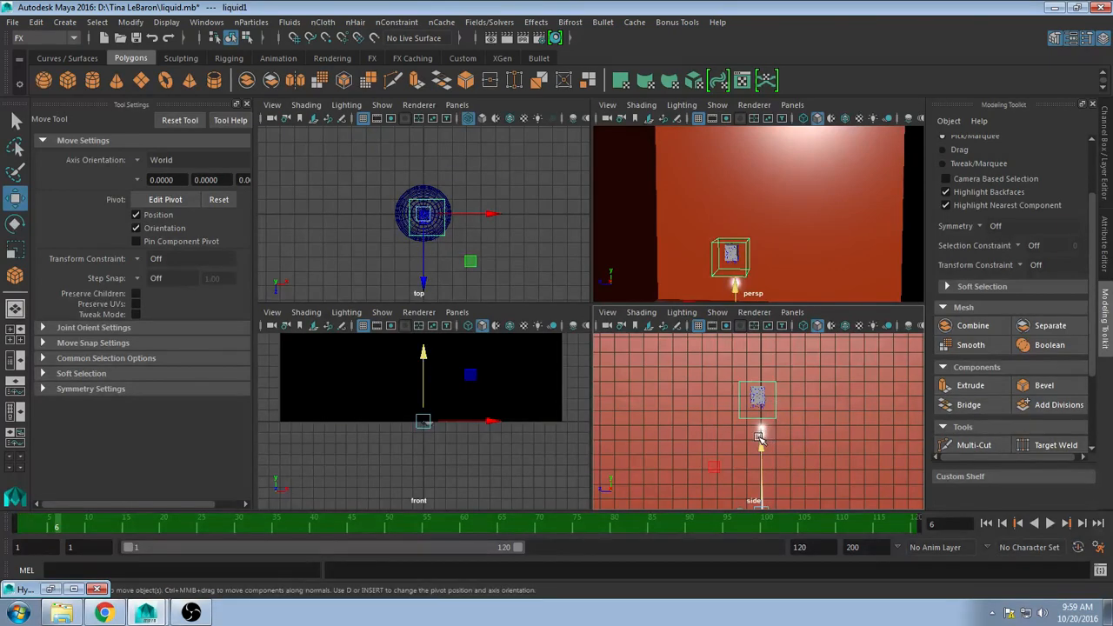
{"action": "left_click", "coordinate": [730, 291]}
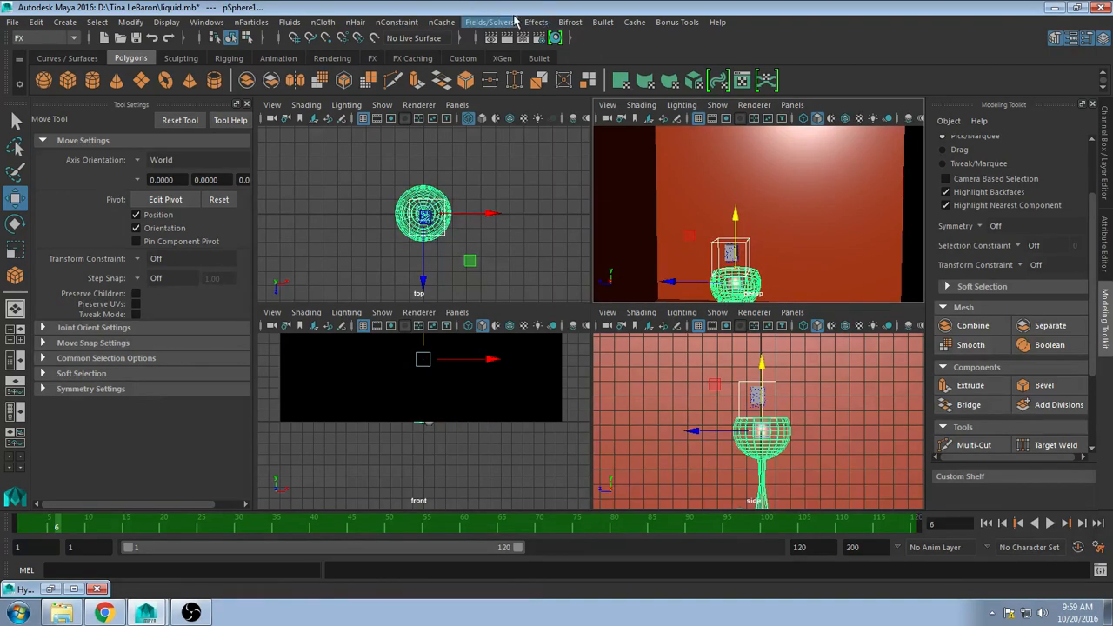
{"action": "left_click", "coordinate": [570, 22]}
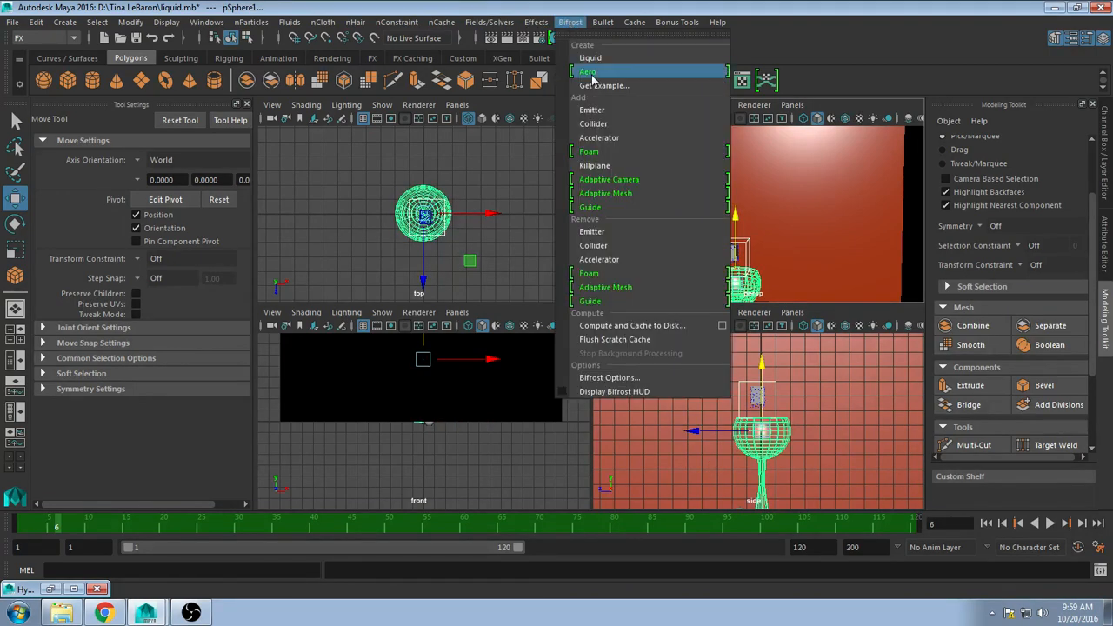
{"action": "left_click", "coordinate": [620, 123]}
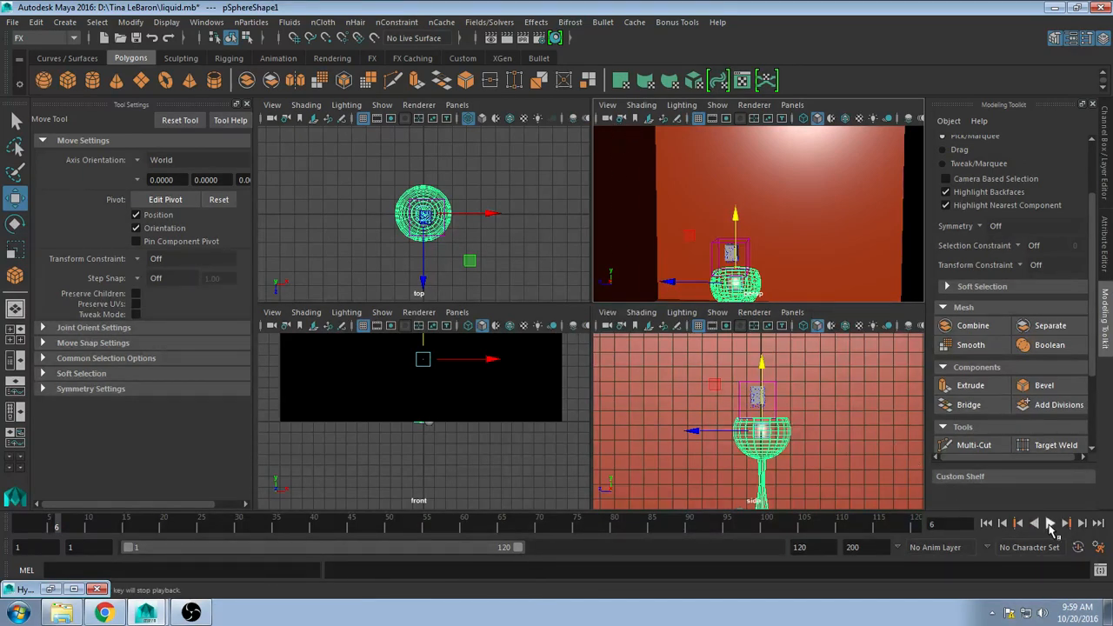
Step: Play the simulation to examine how the liquid collides with the glass, and stop playback
{"action": "left_click", "coordinate": [1049, 524]}
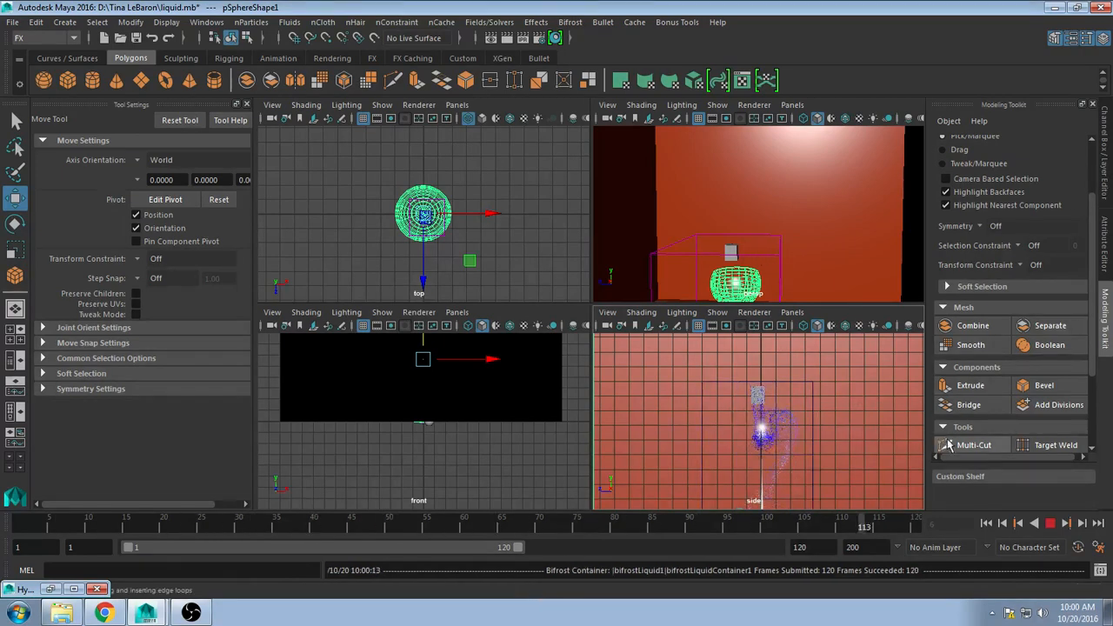
{"action": "left_click", "coordinate": [1051, 523]}
{"action": "left_click", "coordinate": [778, 259]}
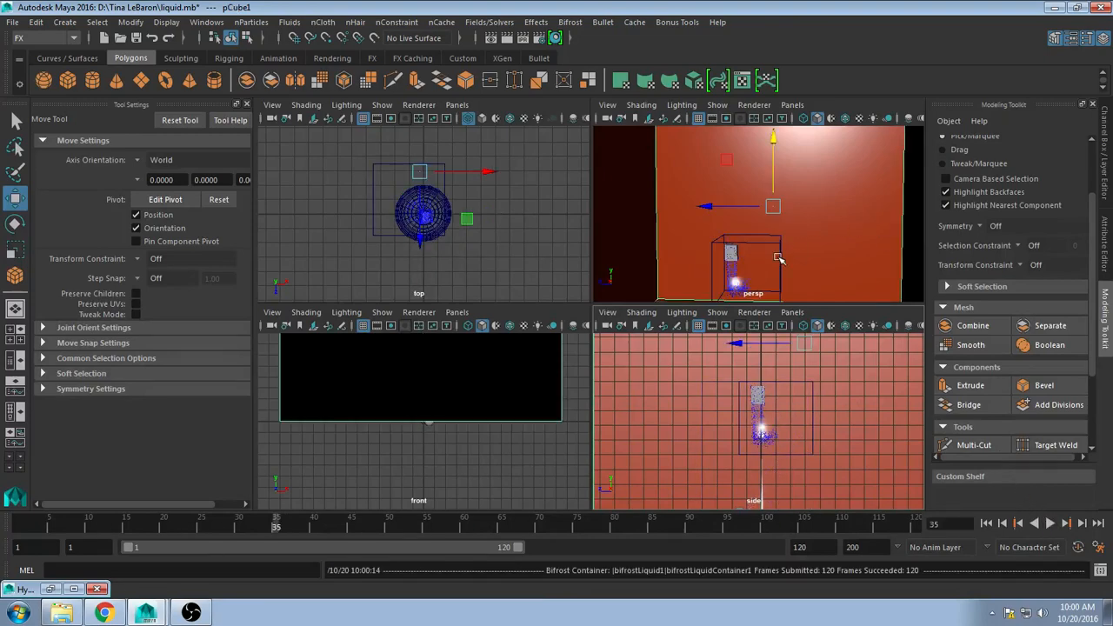
Step: Select the Bifrost liquid and examine its shape, container and liquid material attributes
{"action": "left_click", "coordinate": [779, 258]}
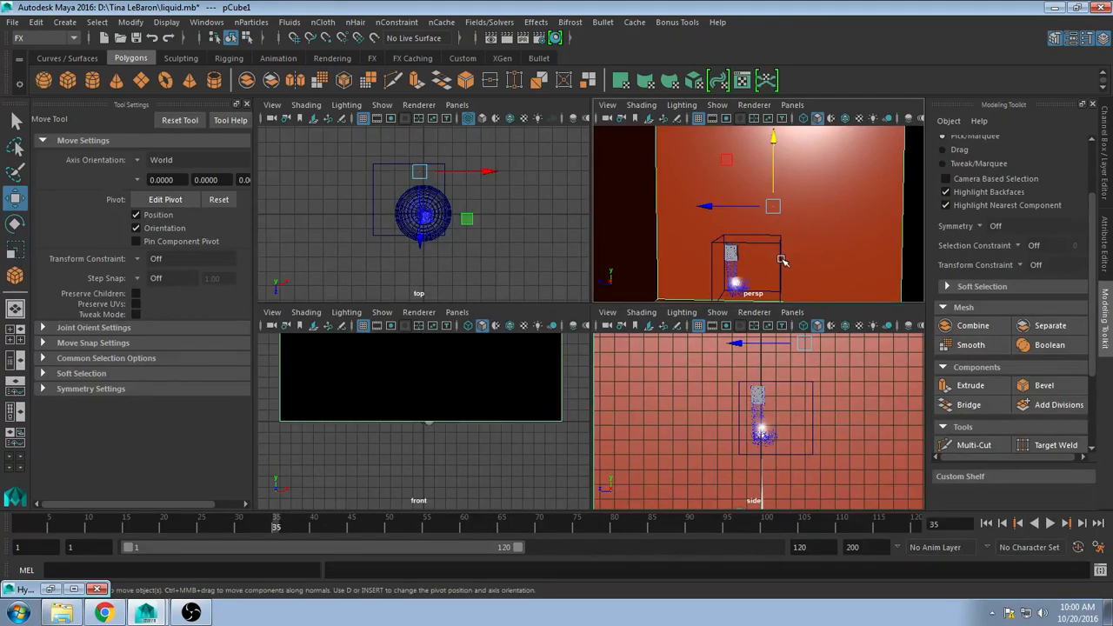
{"action": "left_click", "coordinate": [781, 259]}
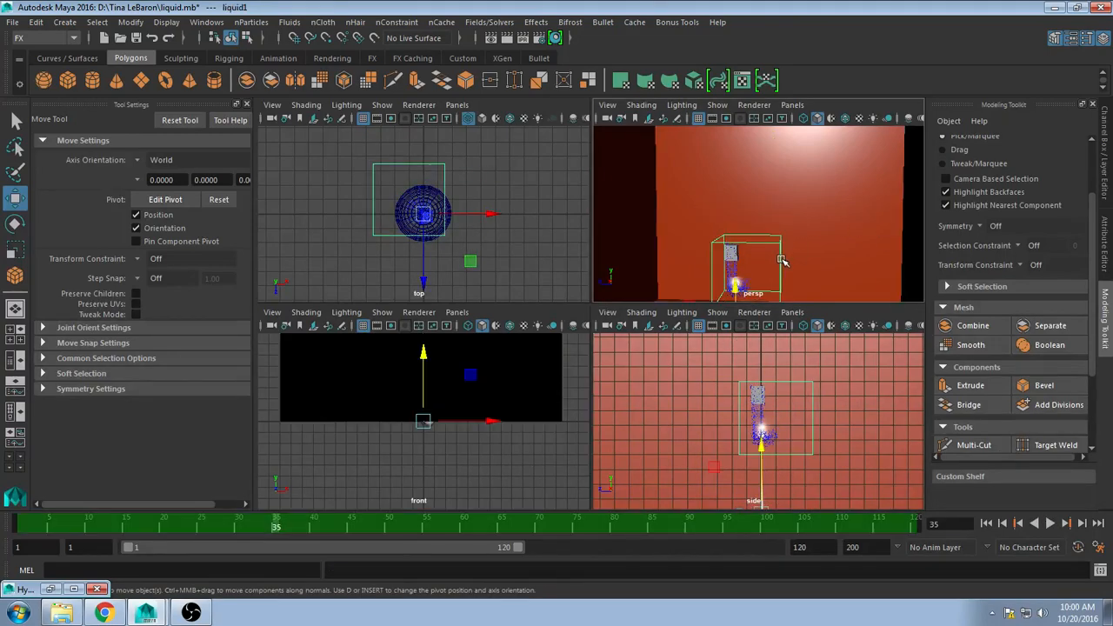
{"action": "left_click", "coordinate": [1106, 239]}
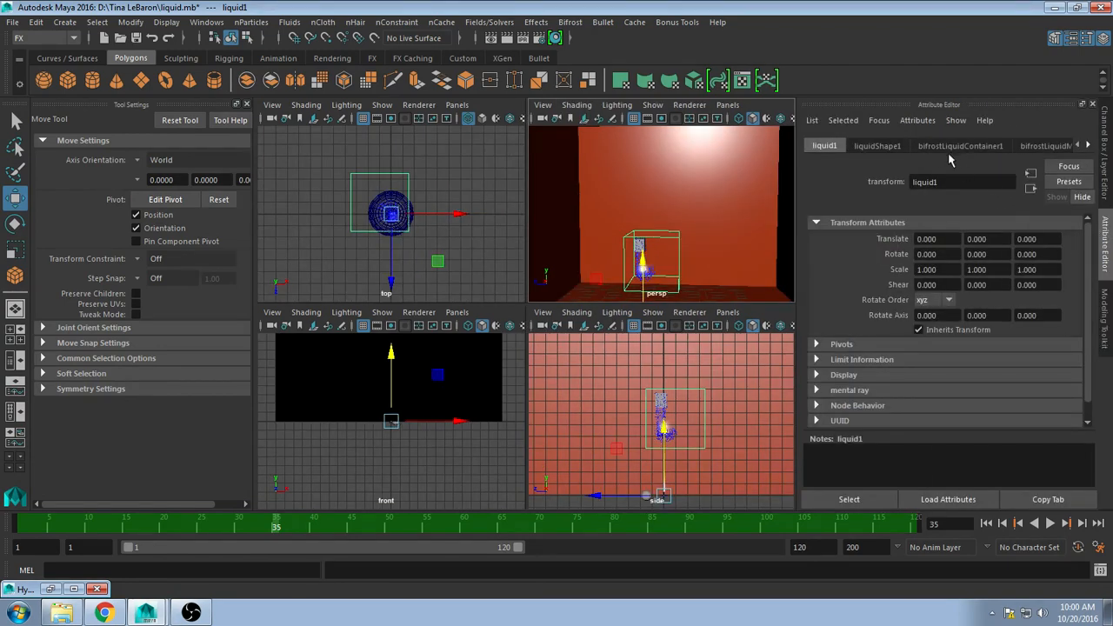
{"action": "left_click", "coordinate": [877, 147]}
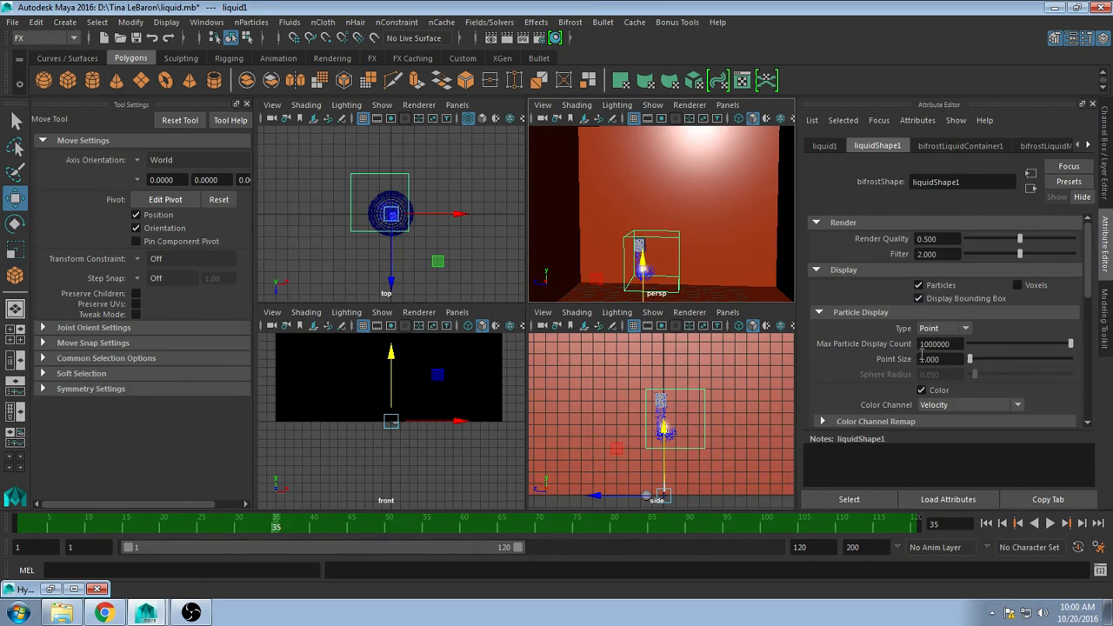
{"action": "scroll", "coordinate": [921, 352], "scroll_direction": "down", "scroll_amount": 3}
{"action": "scroll", "coordinate": [909, 350], "scroll_direction": "up", "scroll_amount": 3}
{"action": "left_click", "coordinate": [959, 148]}
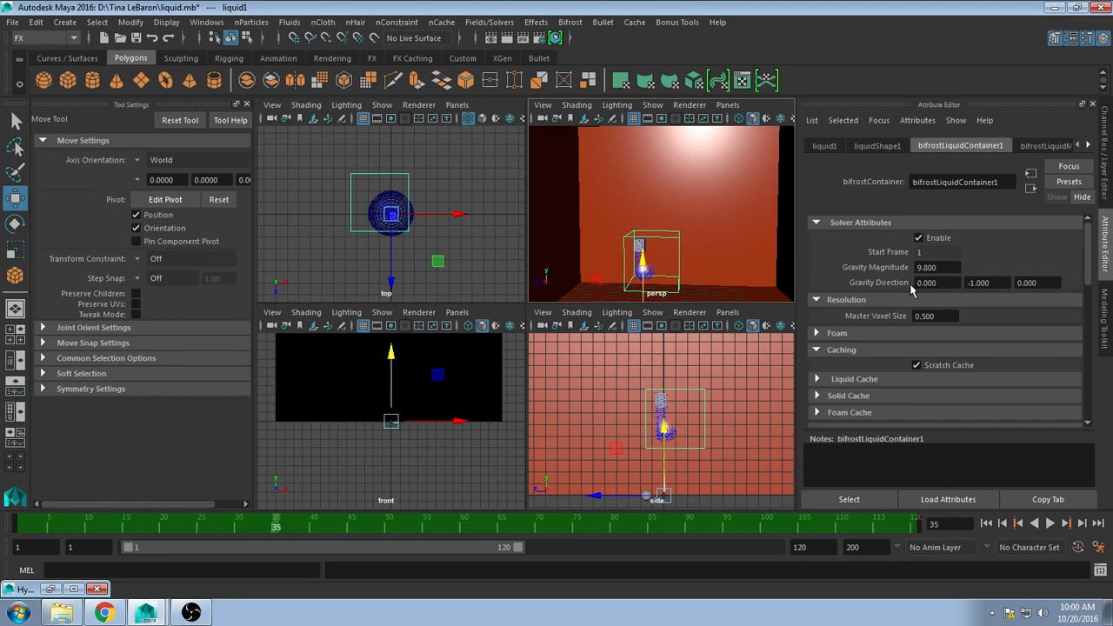
{"action": "left_click", "coordinate": [1048, 146]}
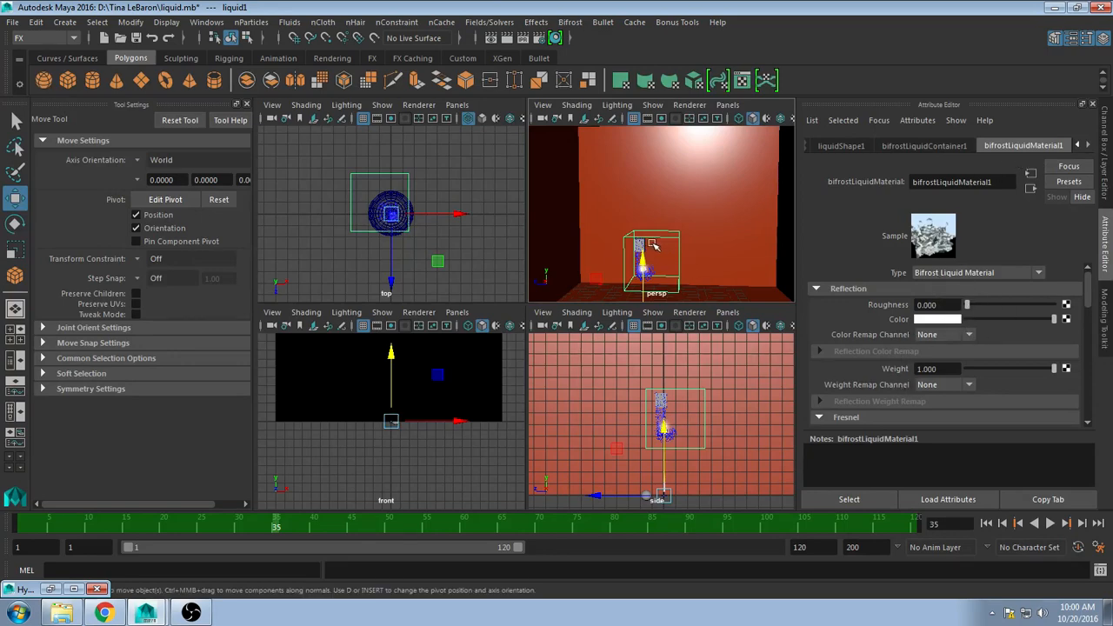
Step: Delete the extra small cube on the floor beside the base of the wine glass
{"action": "left_click_drag", "start_coordinate": [654, 245], "coordinate": [654, 195], "text": "alt"}
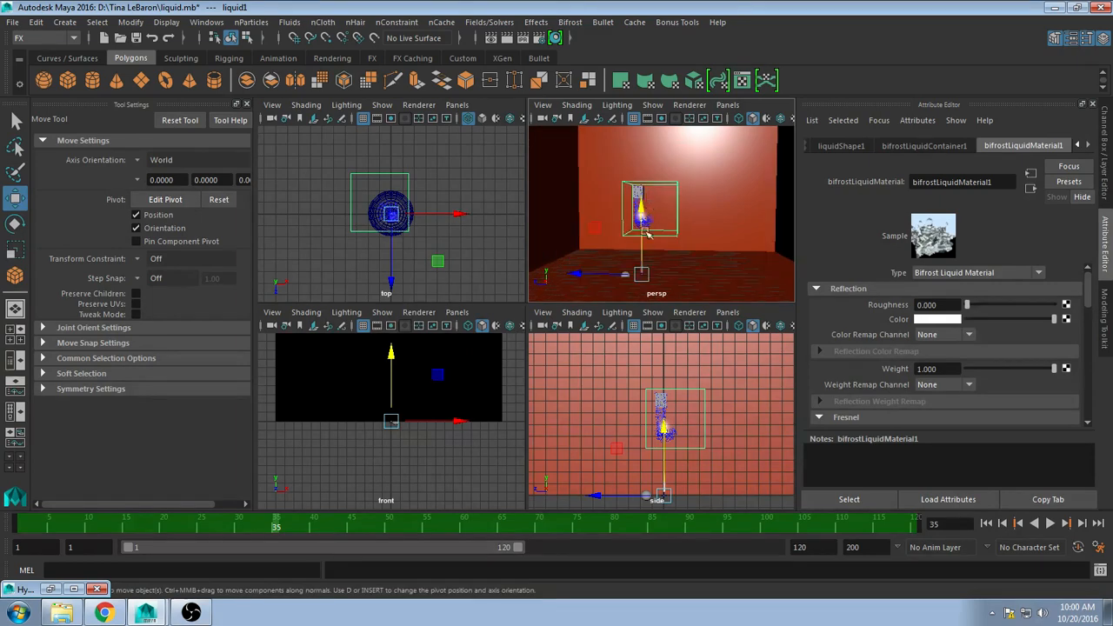
{"action": "left_click", "coordinate": [628, 275]}
{"action": "left_click_drag", "start_coordinate": [627, 274], "coordinate": [629, 259], "text": "alt"}
{"action": "left_click", "coordinate": [626, 255]}
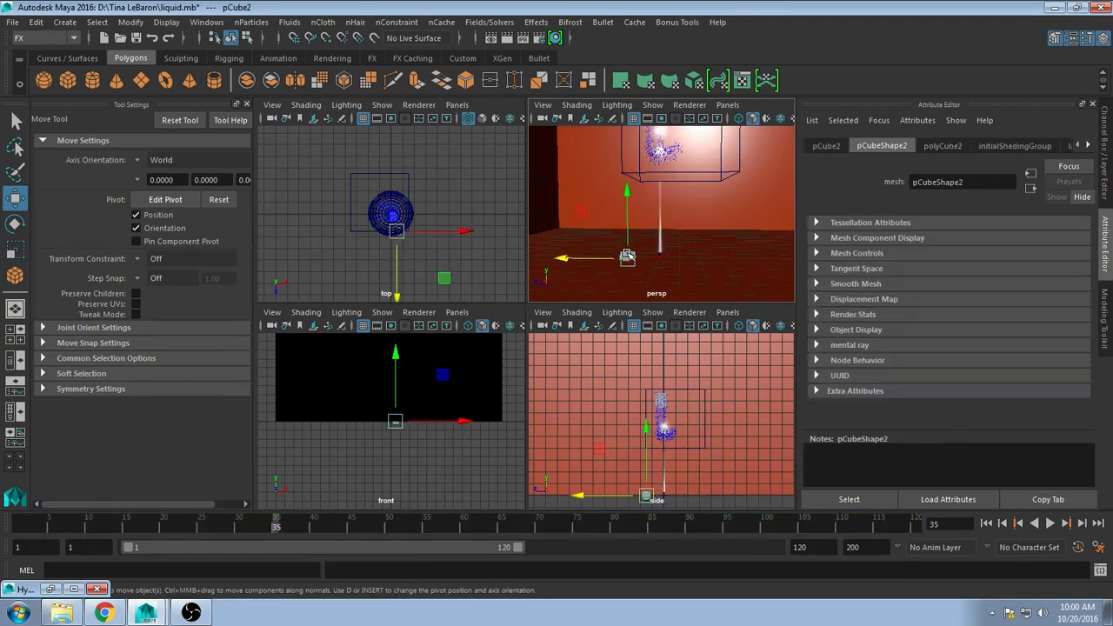
{"action": "key", "text": "Delete"}
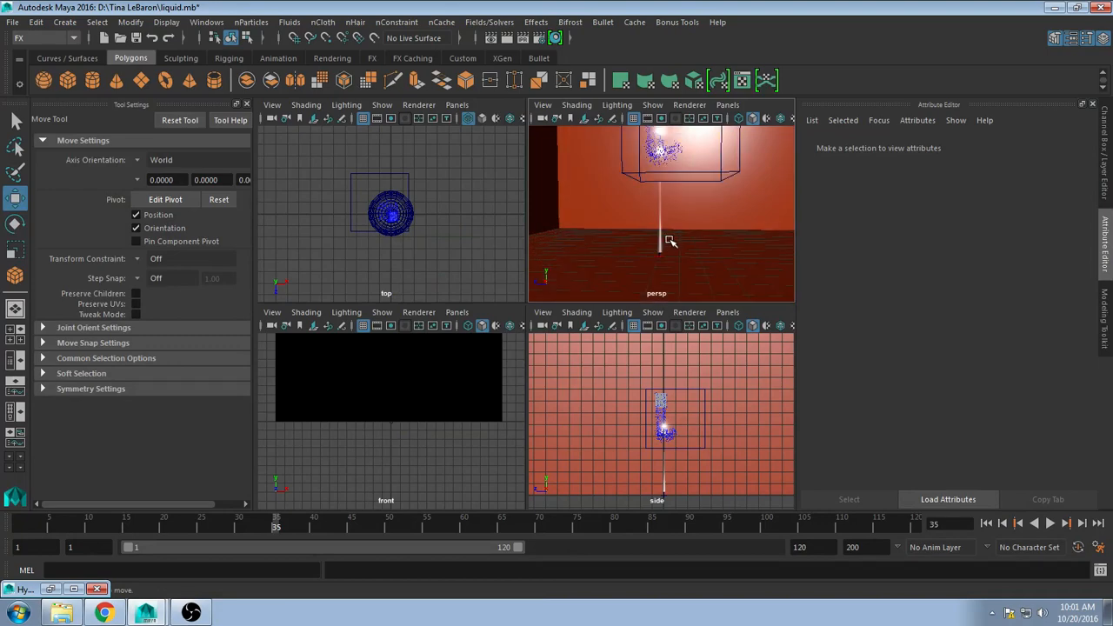
Step: Render the perspective view of the glass and liquid at frame 35 with mental ray, and close the render window
{"action": "left_click_drag", "start_coordinate": [668, 199], "coordinate": [687, 236], "text": "alt"}
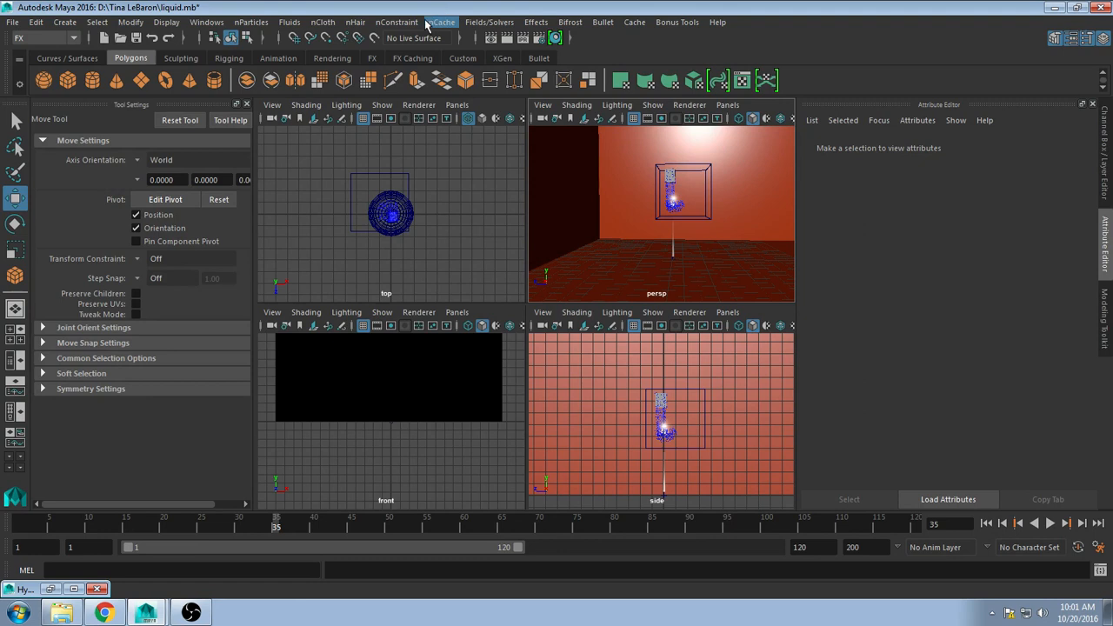
{"action": "left_click", "coordinate": [493, 38]}
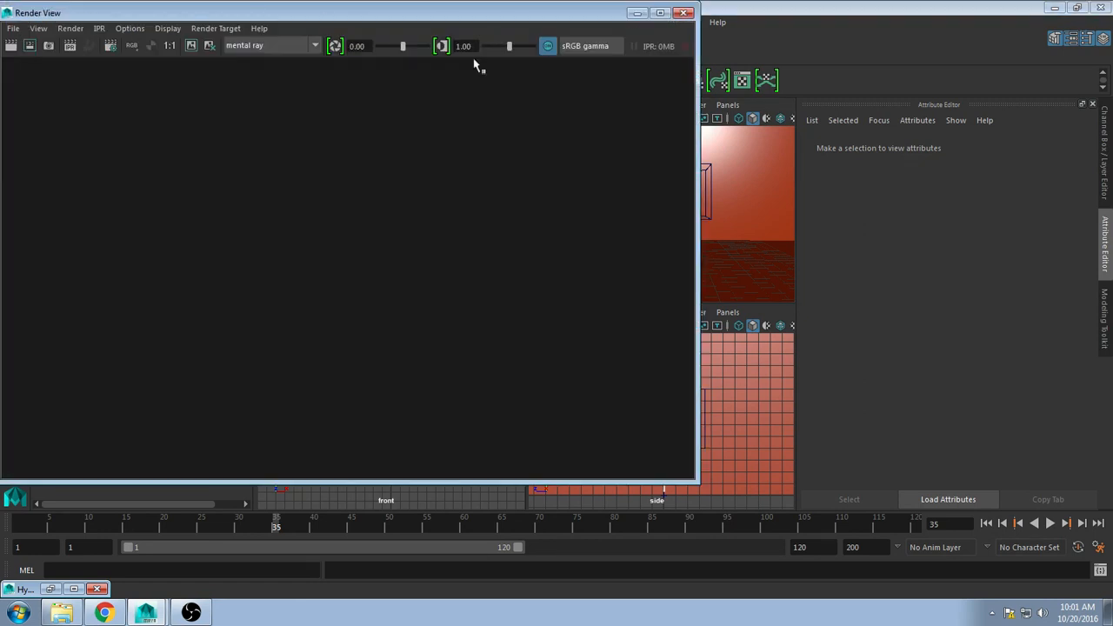
{"action": "left_click", "coordinate": [11, 47]}
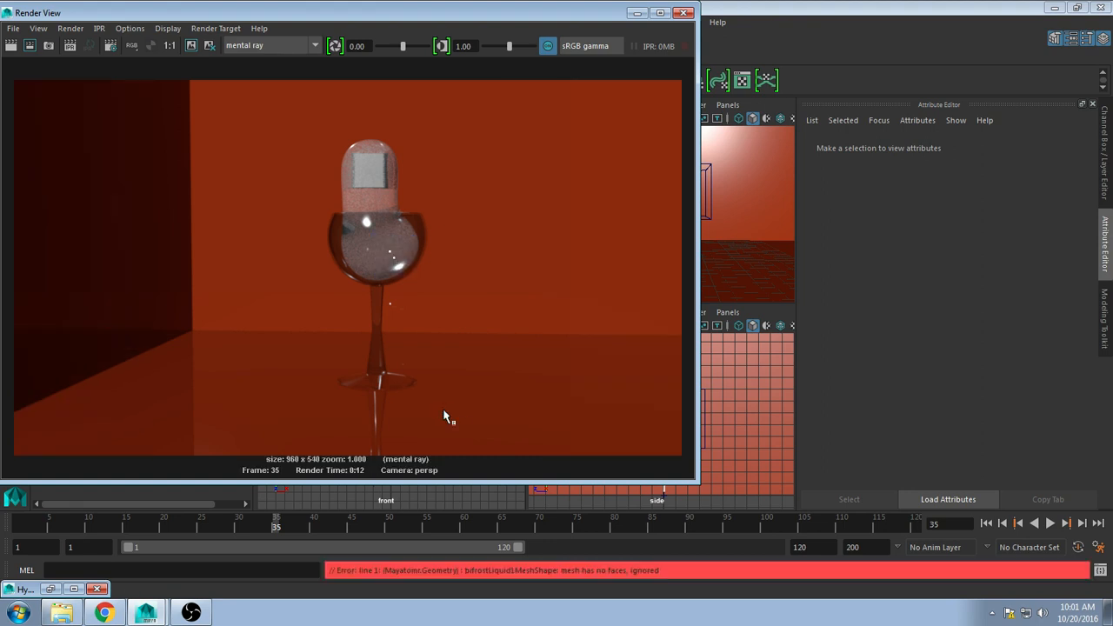
{"action": "left_click", "coordinate": [684, 13]}
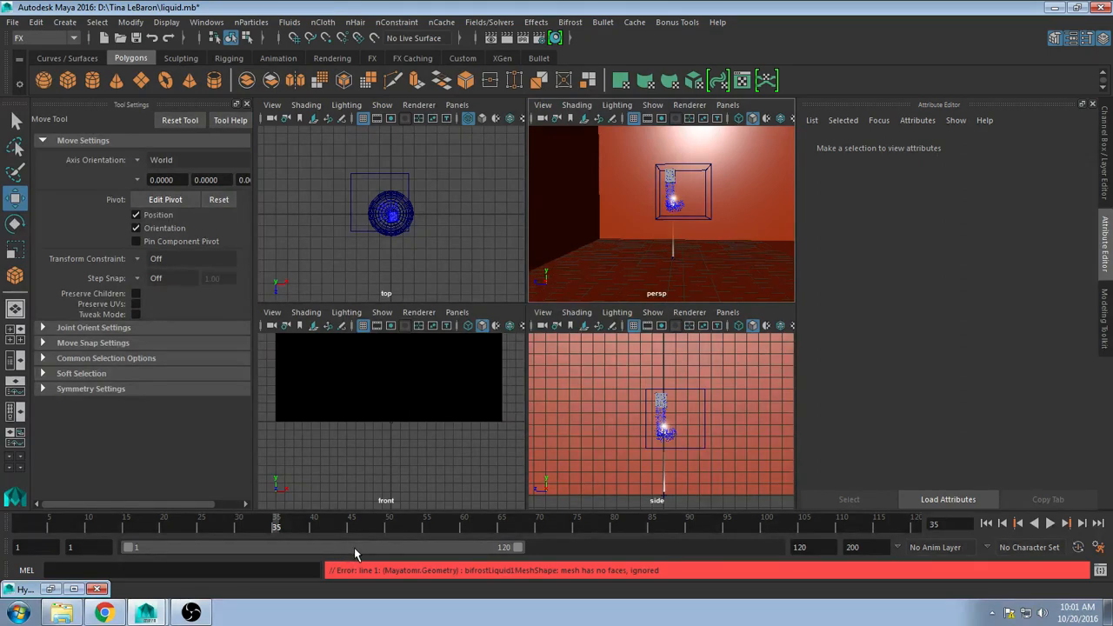
Step: Move the timeline to frame 76 and render the perspective view of the liquid and glass with mental ray
{"action": "left_click_drag", "start_coordinate": [515, 526], "coordinate": [584, 523]}
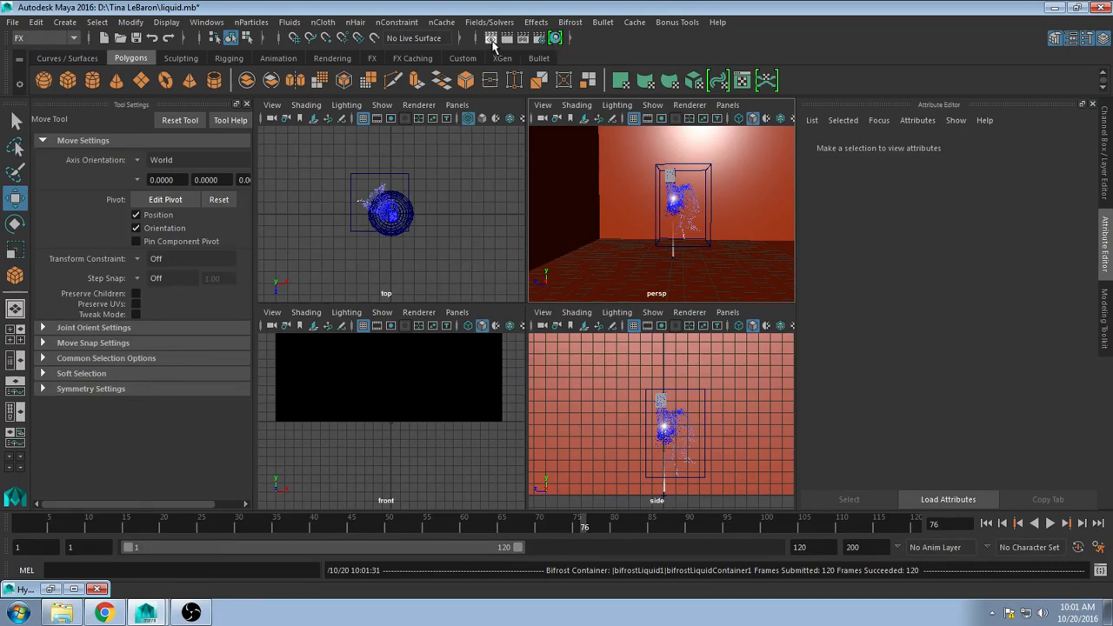
{"action": "left_click", "coordinate": [493, 42]}
{"action": "left_click", "coordinate": [10, 47]}
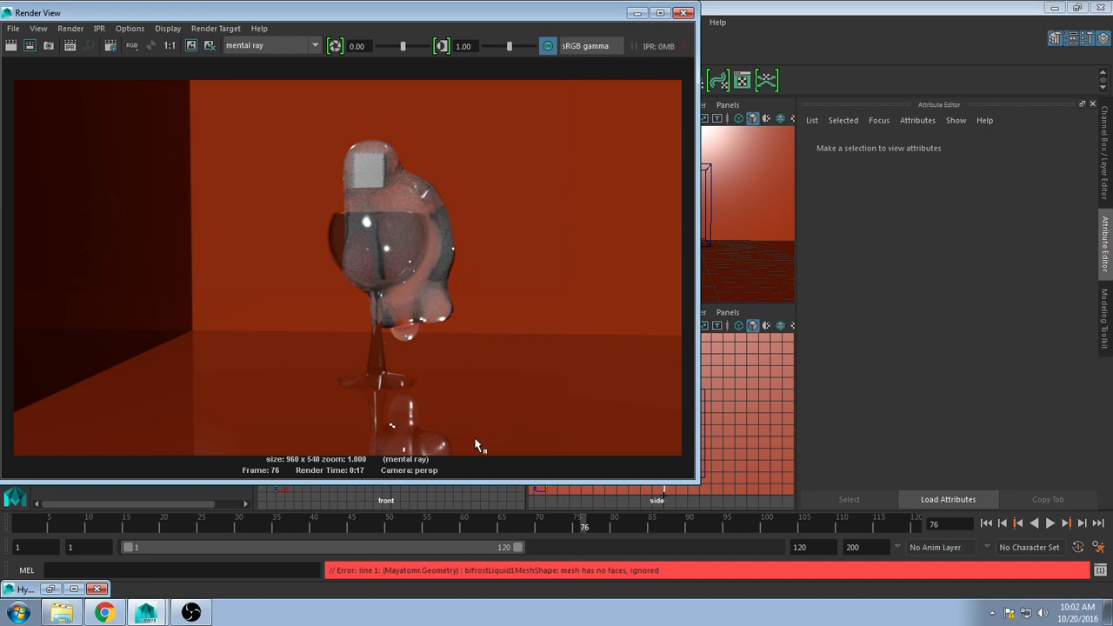
Step: Restore the minimized Hypershade window to view the scene's materials
{"action": "left_click", "coordinate": [24, 591]}
{"action": "left_click", "coordinate": [39, 487]}
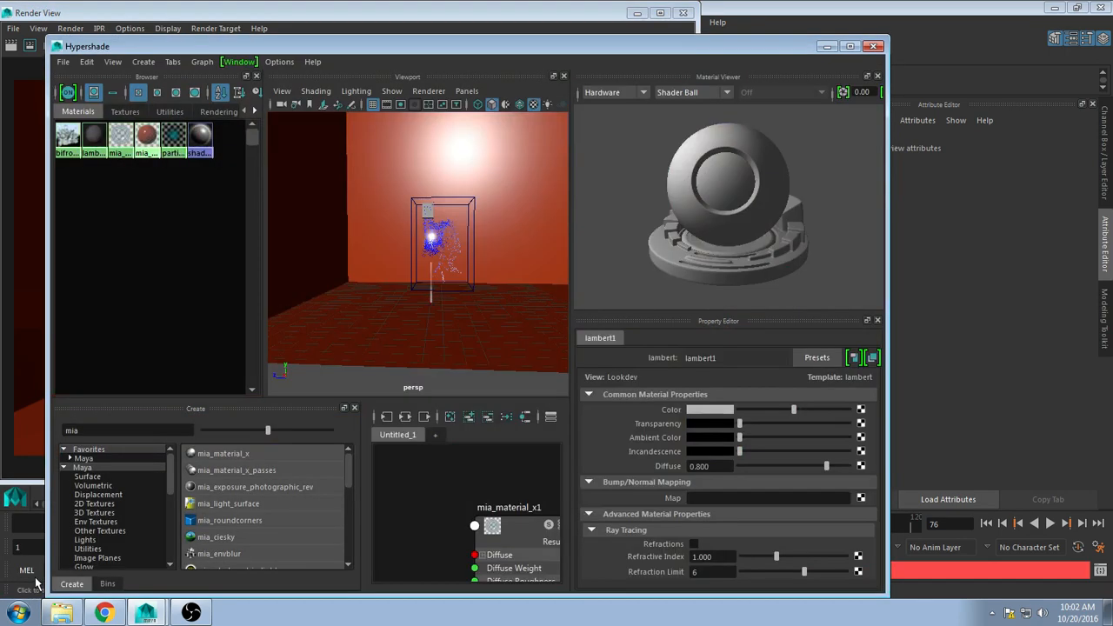
{"action": "left_click", "coordinate": [186, 613]}
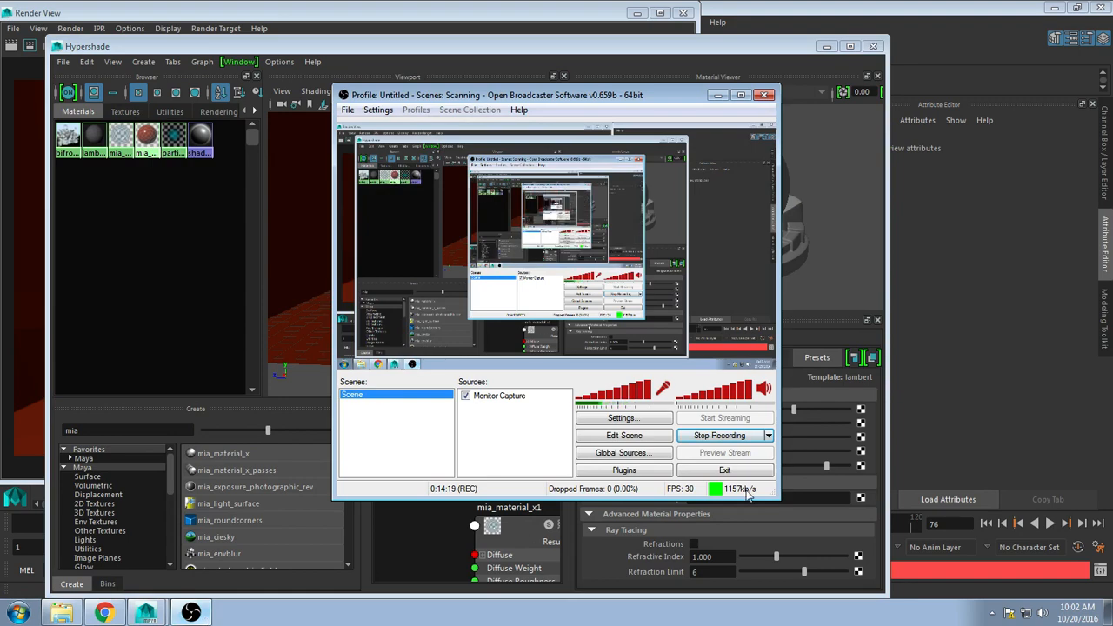